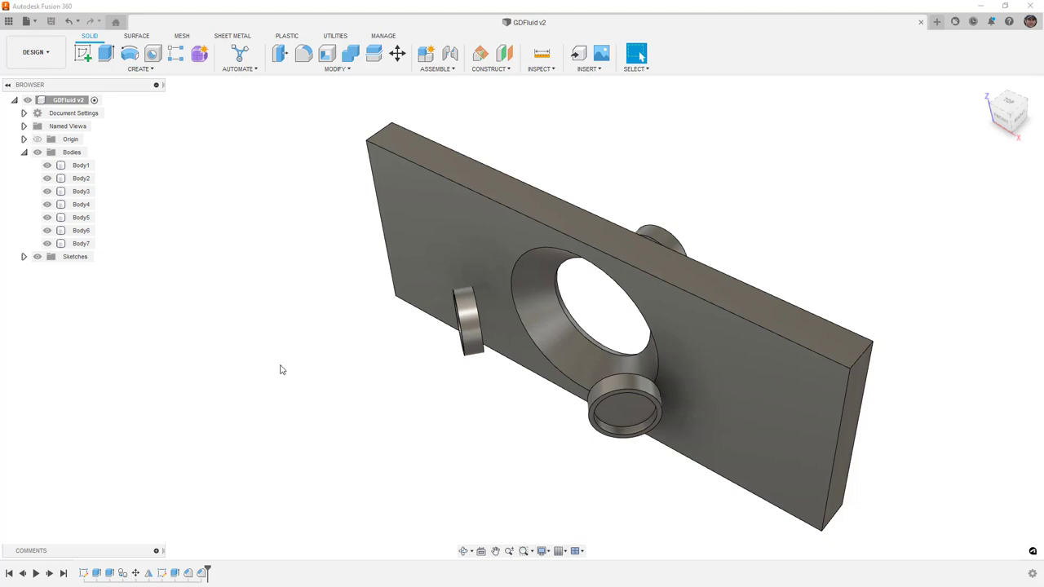
{"action": "middle_click_drag", "start_coordinate": [620, 326], "coordinate": [586, 336], "text": "shift"}
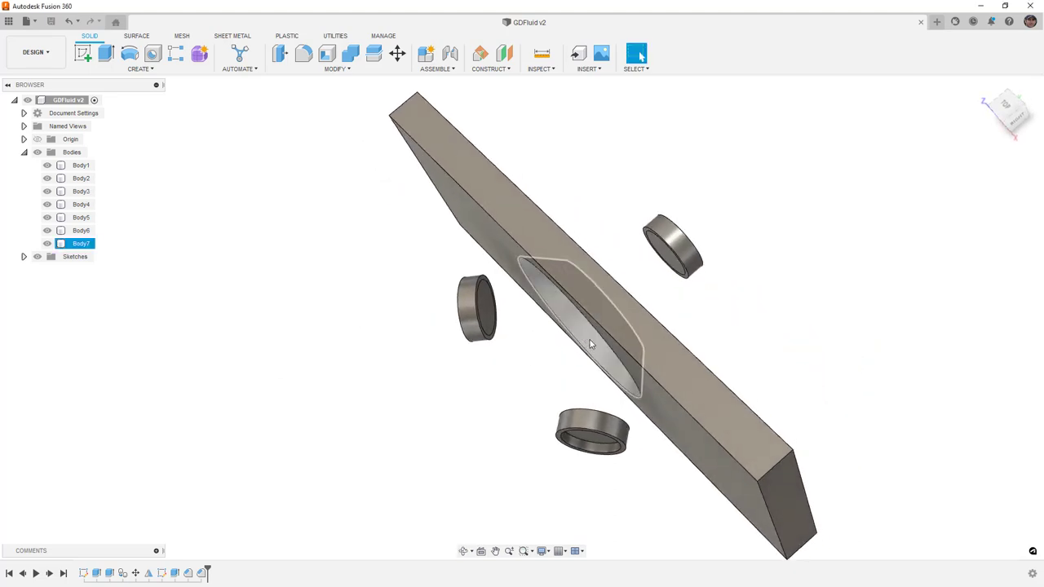
{"action": "left_click", "coordinate": [490, 314]}
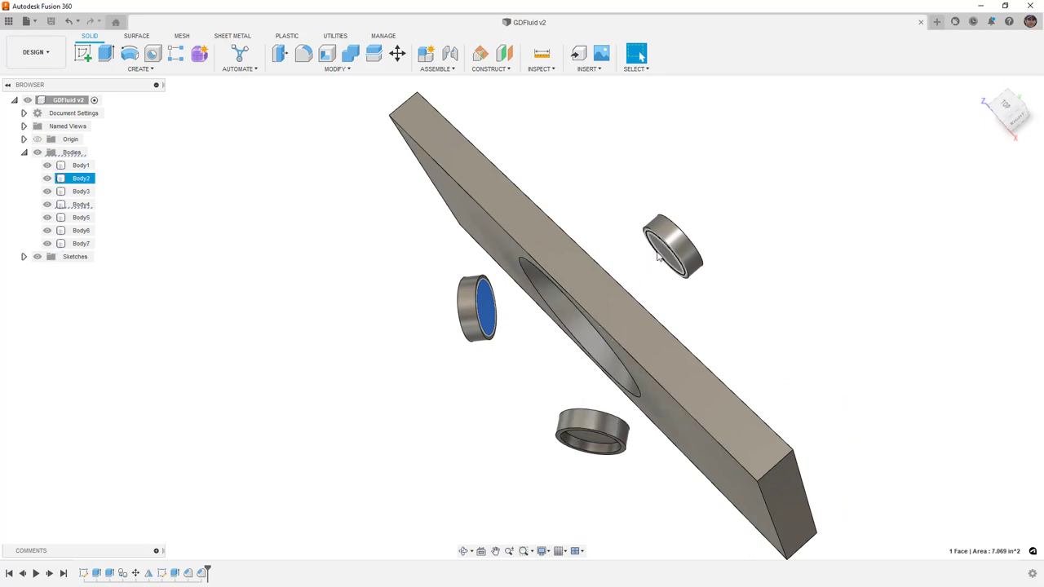
{"action": "middle_click_drag", "start_coordinate": [608, 316], "coordinate": [612, 287], "text": "shift"}
{"action": "left_click", "coordinate": [594, 305]}
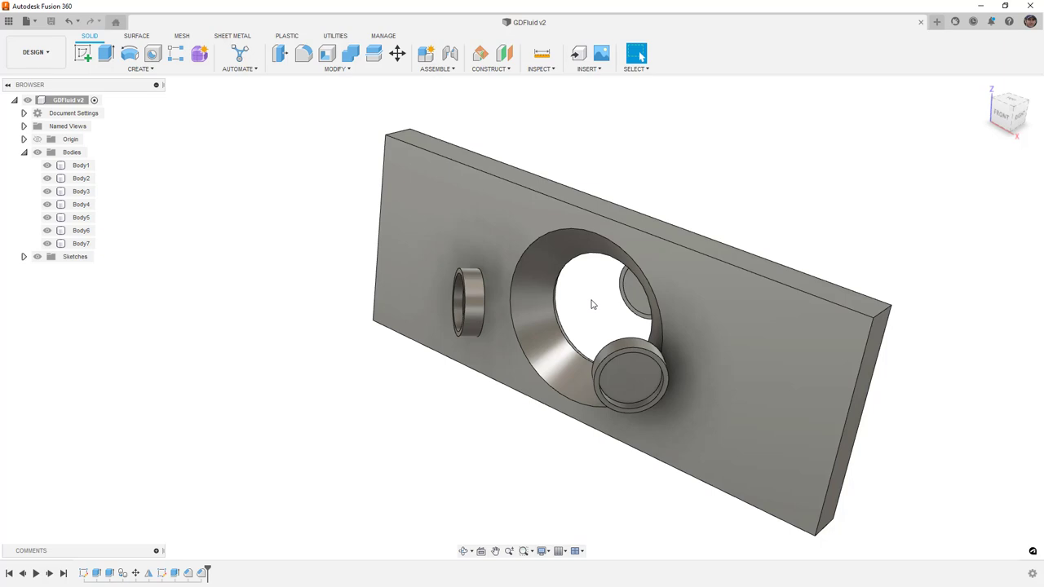
{"action": "mouse_move", "coordinate": [592, 304]}
{"action": "middle_mouse_down", "text": "shift"}
{"action": "mouse_move", "coordinate": [498, 274]}
{"action": "mouse_move", "coordinate": [478, 280]}
{"action": "mouse_move", "coordinate": [597, 282]}
{"action": "mouse_move", "coordinate": [601, 291]}
{"action": "middle_mouse_up", "text": "shift"}
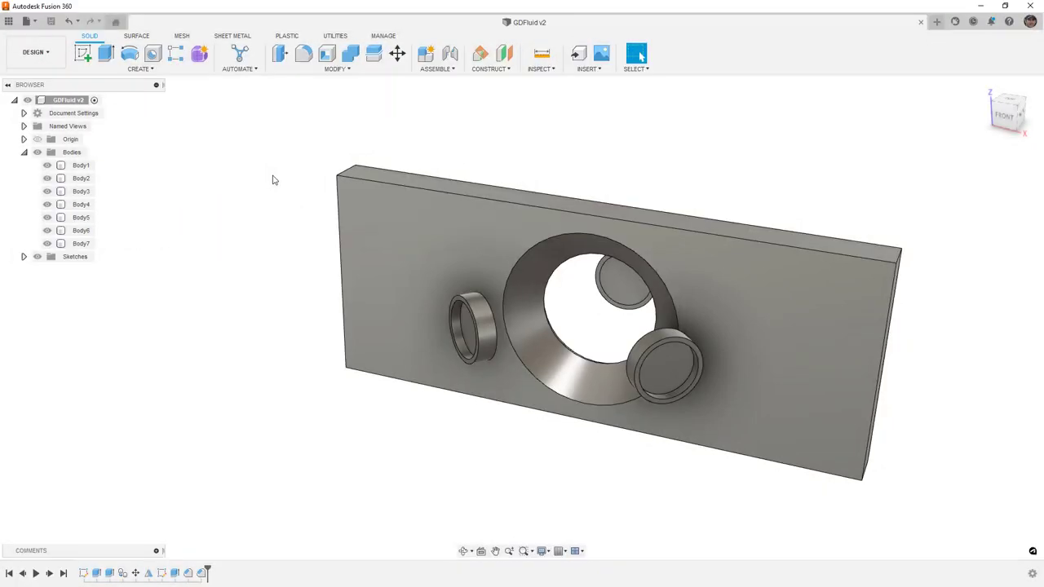
Start Automated Modeling and pick the inward-facing disc faces of the three ring connectors as the faces to connect
{"action": "left_click", "coordinate": [239, 54]}
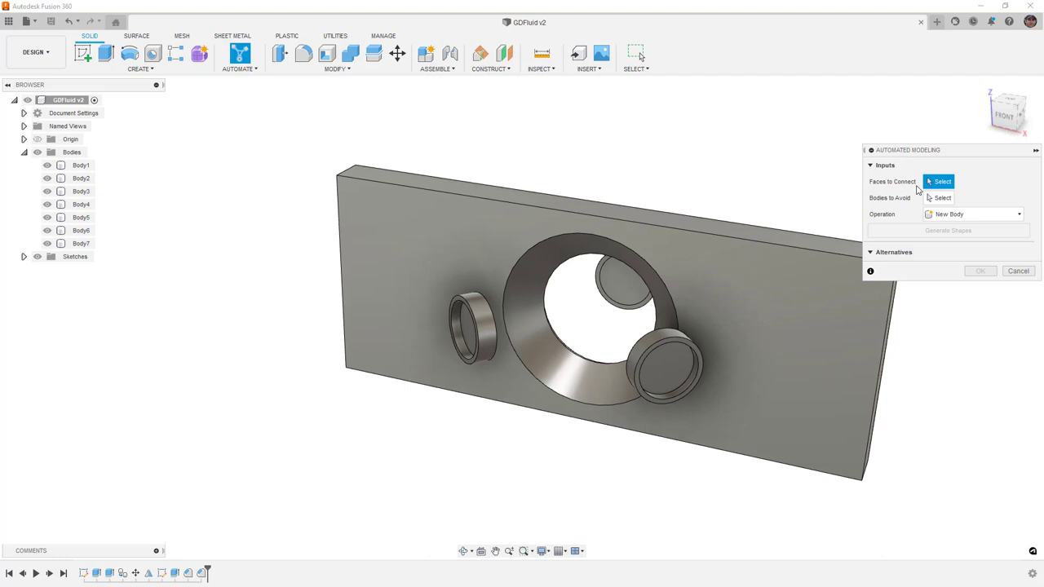
{"action": "middle_click_drag", "start_coordinate": [729, 275], "coordinate": [533, 326], "text": "shift"}
{"action": "left_click", "coordinate": [509, 302]}
{"action": "scroll", "coordinate": [546, 397], "scroll_direction": "up", "scroll_amount": 3}
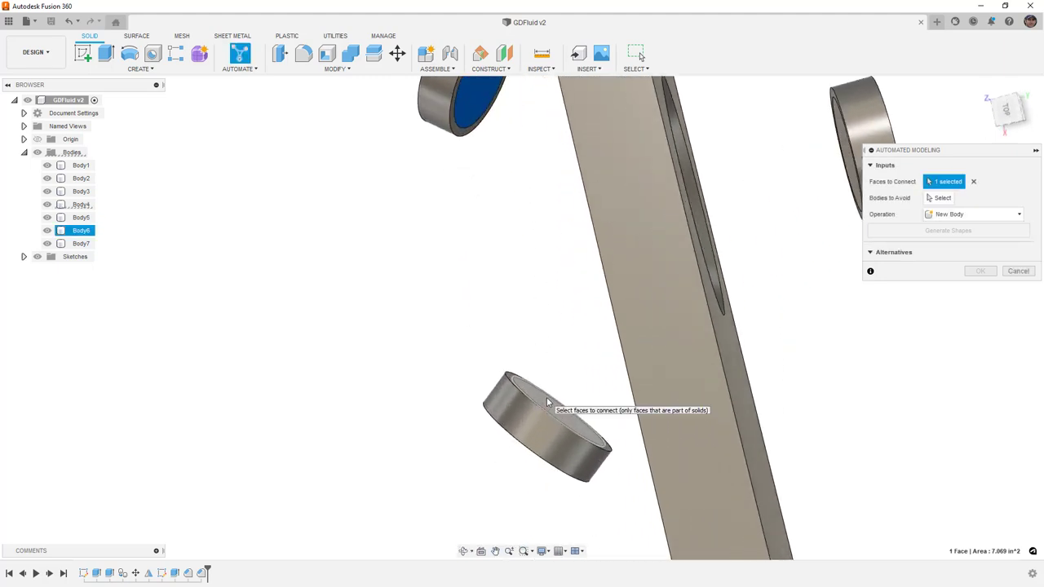
{"action": "left_click", "coordinate": [547, 406]}
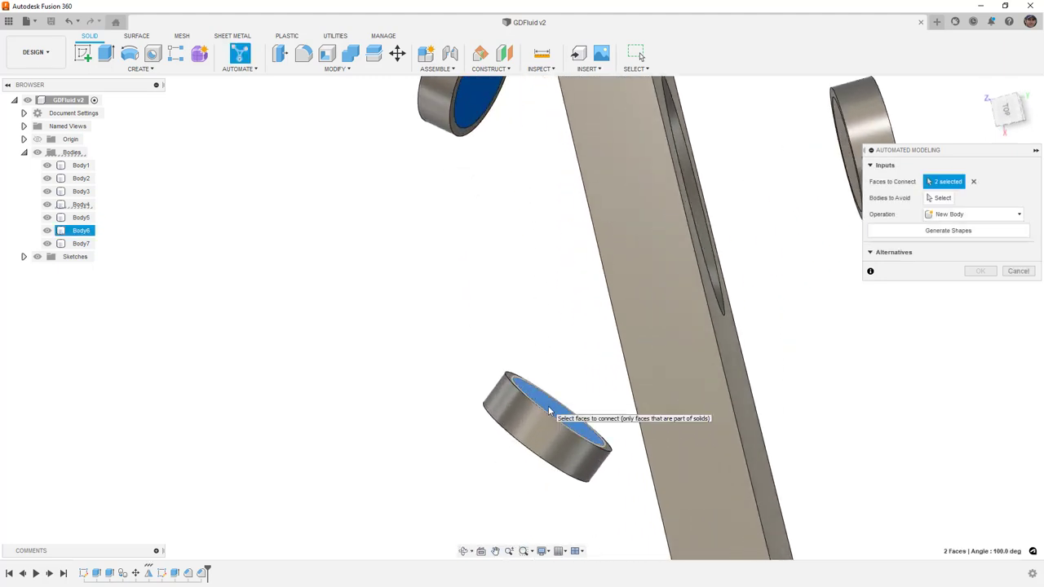
{"action": "middle_click_drag", "start_coordinate": [548, 403], "coordinate": [556, 379], "text": "shift"}
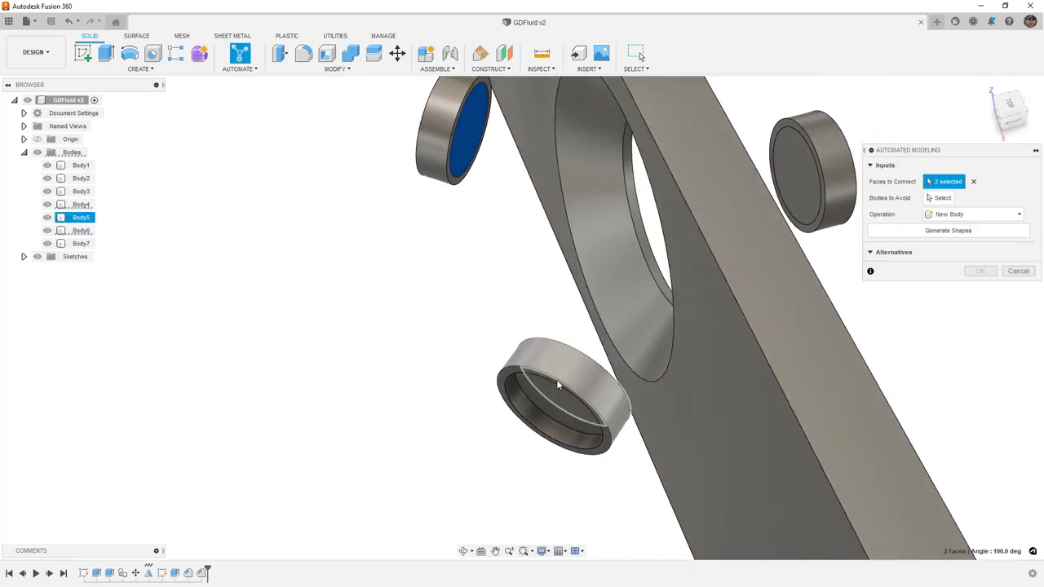
{"action": "left_click", "coordinate": [801, 160]}
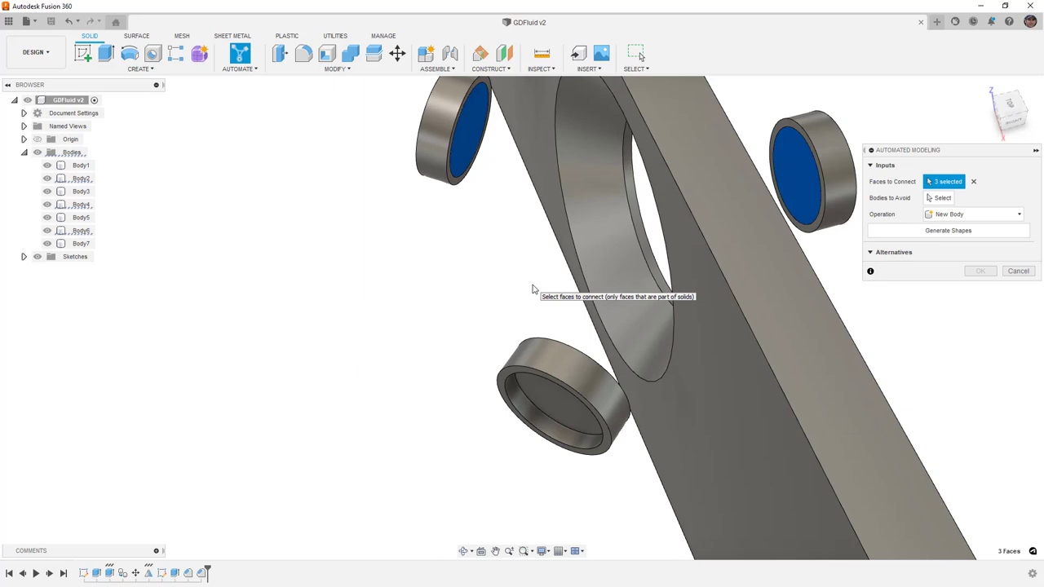
Set the three outer rings and the plate with the tapered opening as bodies to avoid
{"action": "middle_click_drag", "start_coordinate": [532, 289], "coordinate": [449, 307], "text": "shift"}
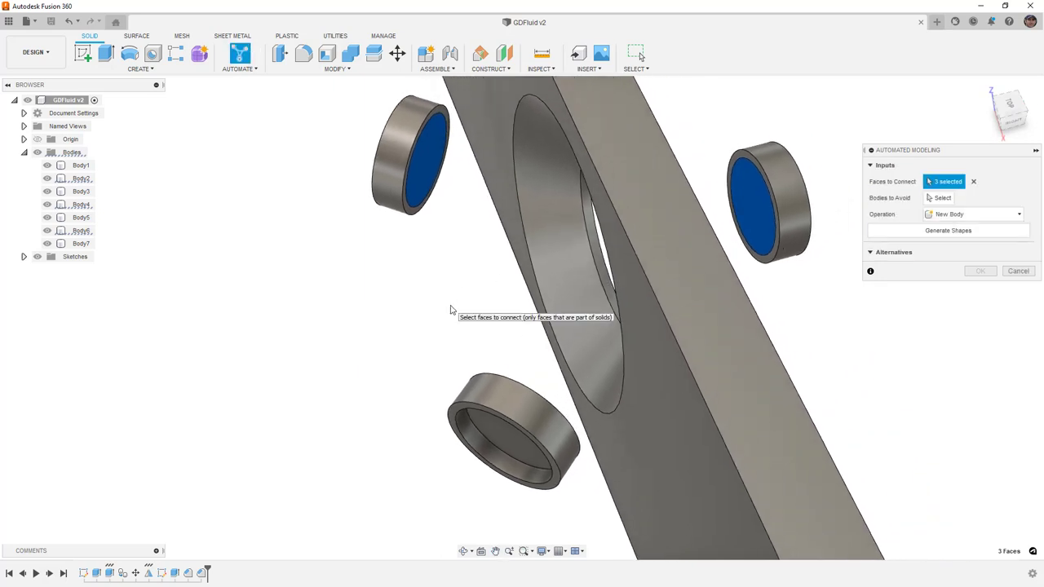
{"action": "left_click", "coordinate": [938, 199]}
{"action": "left_click", "coordinate": [791, 174]}
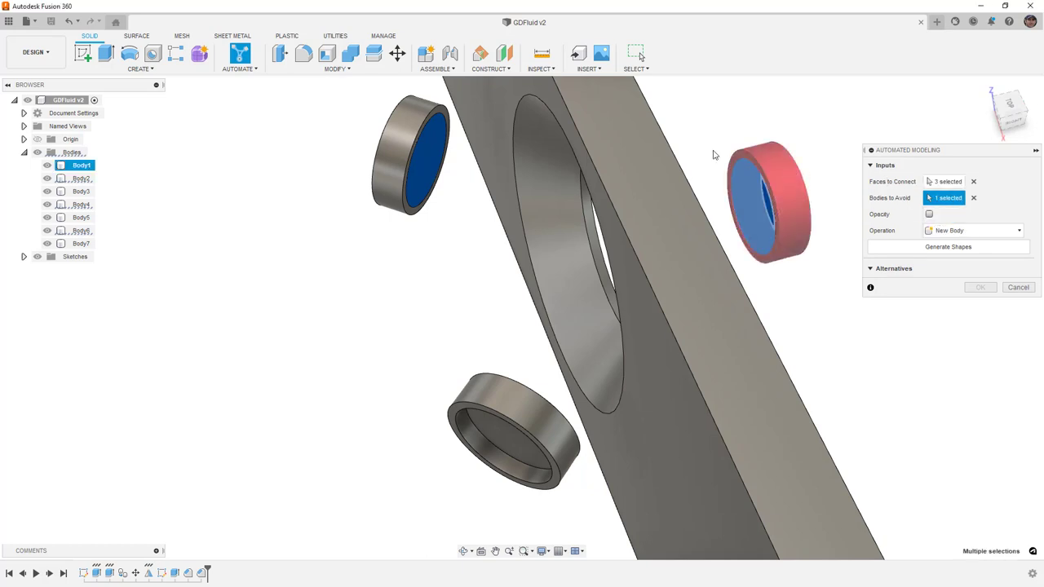
{"action": "left_click", "coordinate": [412, 107]}
{"action": "left_click", "coordinate": [492, 404]}
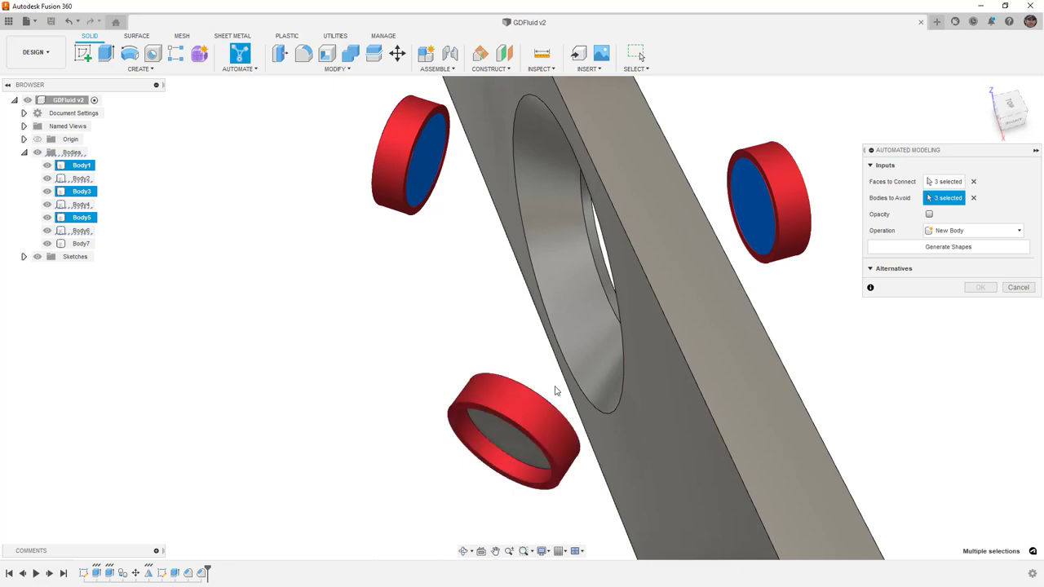
{"action": "middle_click_drag", "start_coordinate": [588, 349], "coordinate": [479, 416], "text": "shift"}
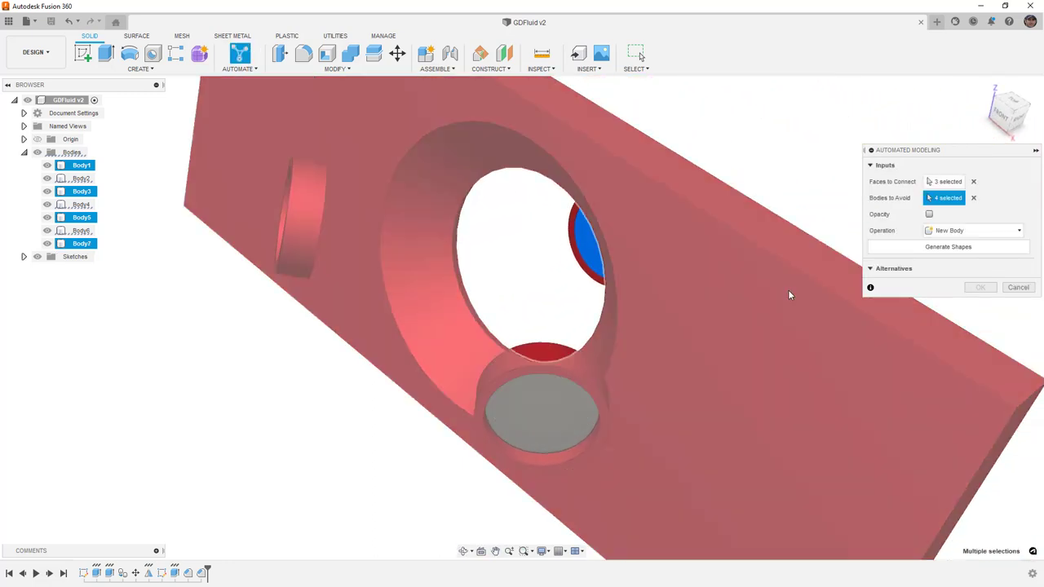
Generate the connecting shape alternatives with the New Body operation and check the setup from the top view
{"action": "left_click", "coordinate": [953, 248]}
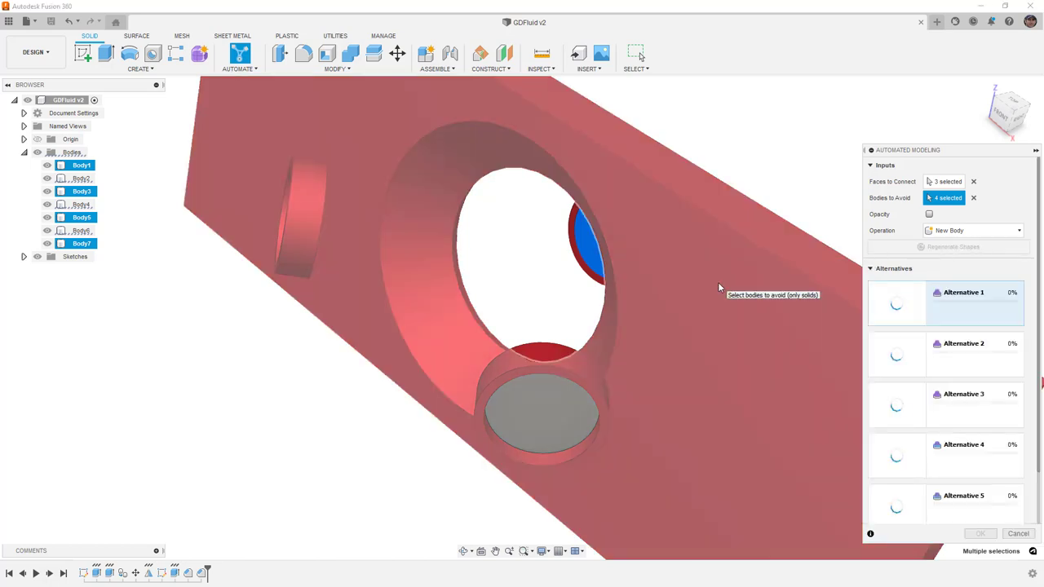
{"action": "middle_click_drag", "start_coordinate": [716, 282], "coordinate": [683, 225], "text": "shift"}
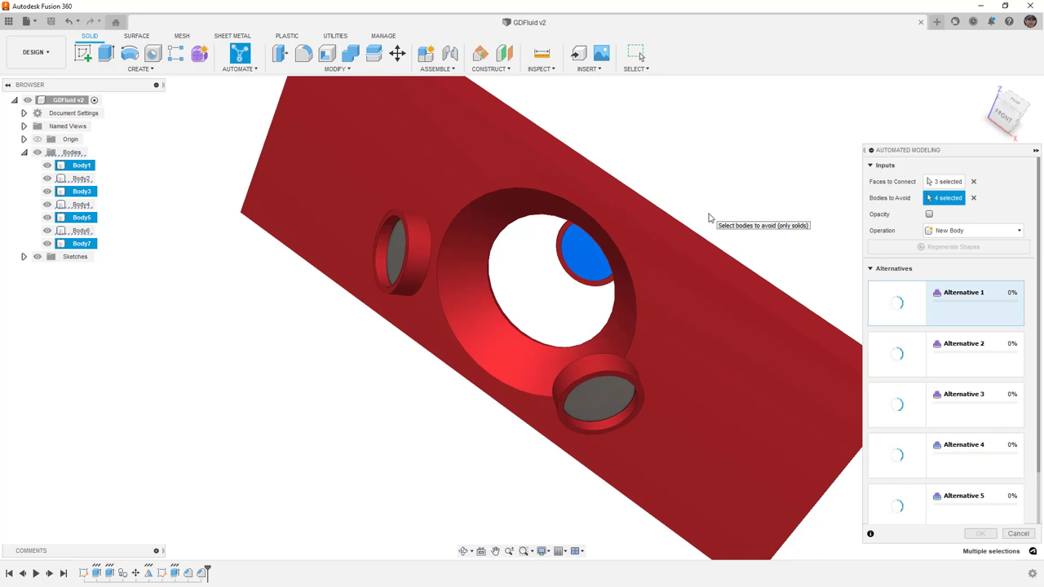
{"action": "mouse_move", "coordinate": [711, 201]}
{"action": "middle_mouse_down", "text": "shift"}
{"action": "mouse_move", "coordinate": [687, 209]}
{"action": "mouse_move", "coordinate": [718, 200]}
{"action": "middle_mouse_up", "text": "shift"}
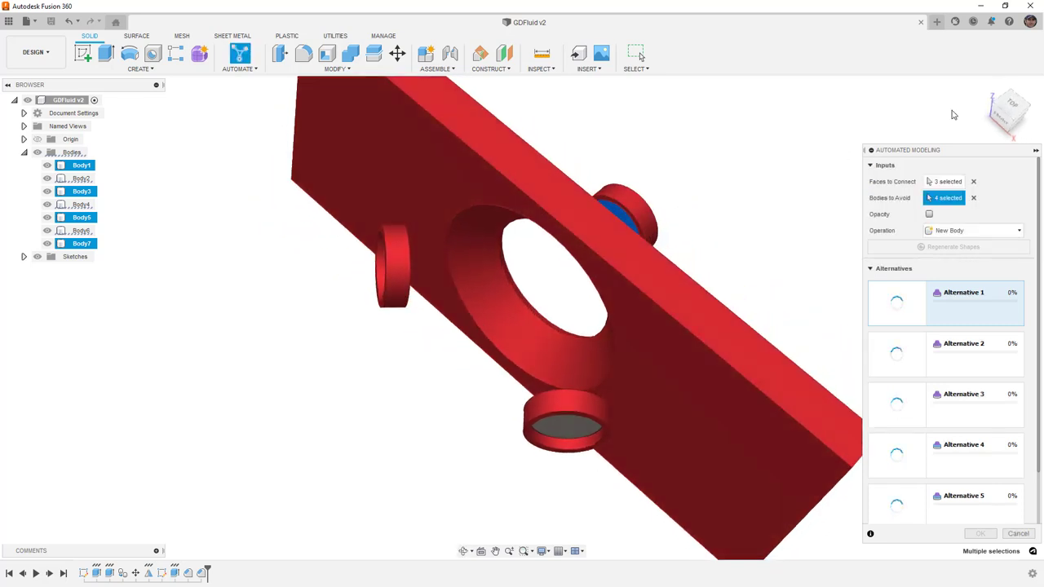
{"action": "left_click", "coordinate": [1013, 104]}
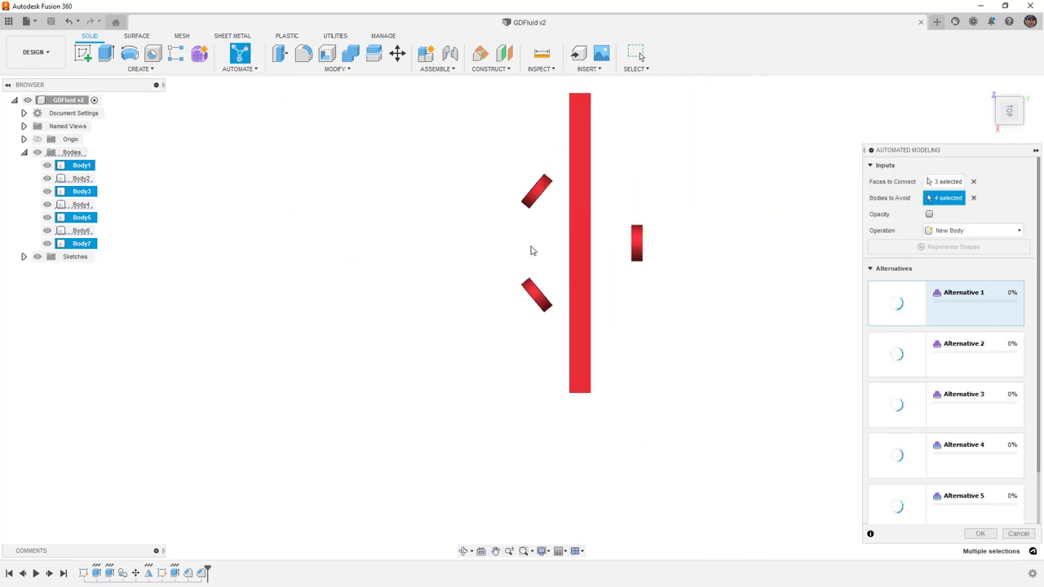
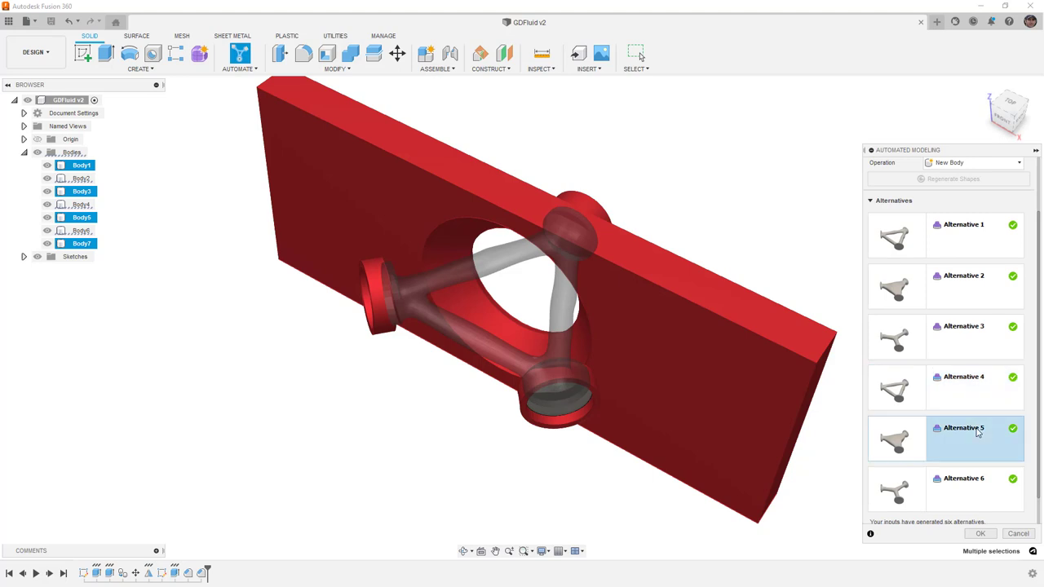
Zoom in on one ring connector and preview Alternative 2 to compare its end transition with Alternative 5
{"action": "scroll", "coordinate": [421, 296], "scroll_direction": "up", "scroll_amount": 2}
{"action": "middle_click_drag", "start_coordinate": [421, 296], "coordinate": [403, 289], "text": "shift"}
{"action": "scroll", "coordinate": [309, 284], "scroll_direction": "up", "scroll_amount": 4}
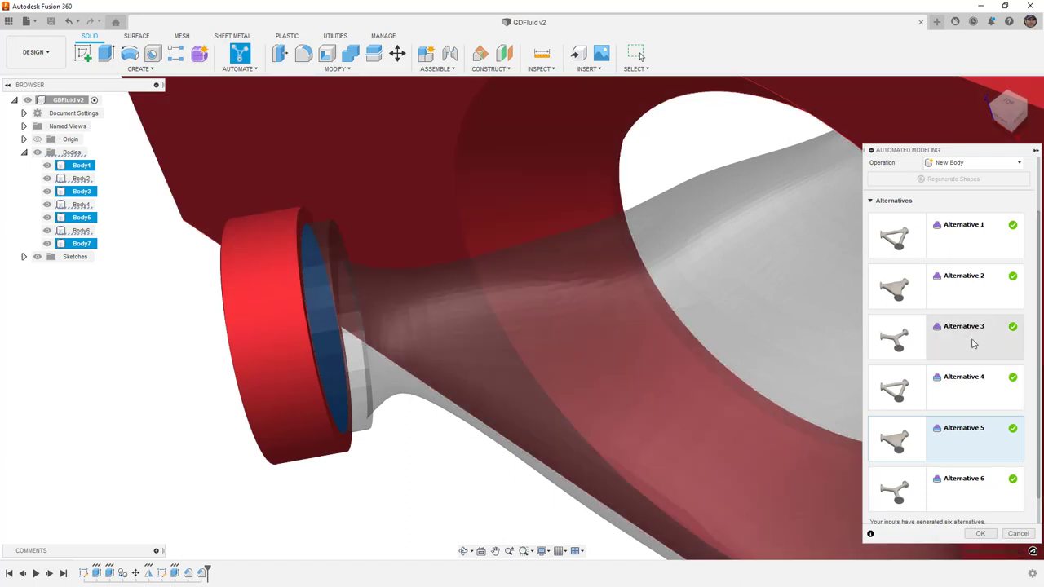
{"action": "left_click", "coordinate": [972, 295]}
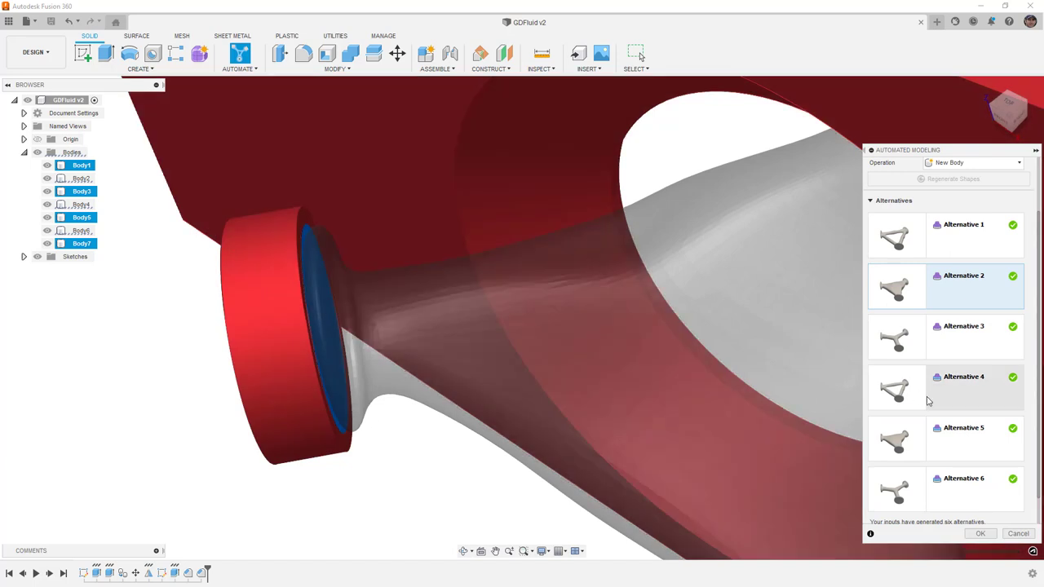
Choose Alternative 5 and create it as a new body connecting the three rings through the plate opening
{"action": "left_click", "coordinate": [960, 440]}
{"action": "scroll", "coordinate": [453, 457], "scroll_direction": "down", "scroll_amount": 3}
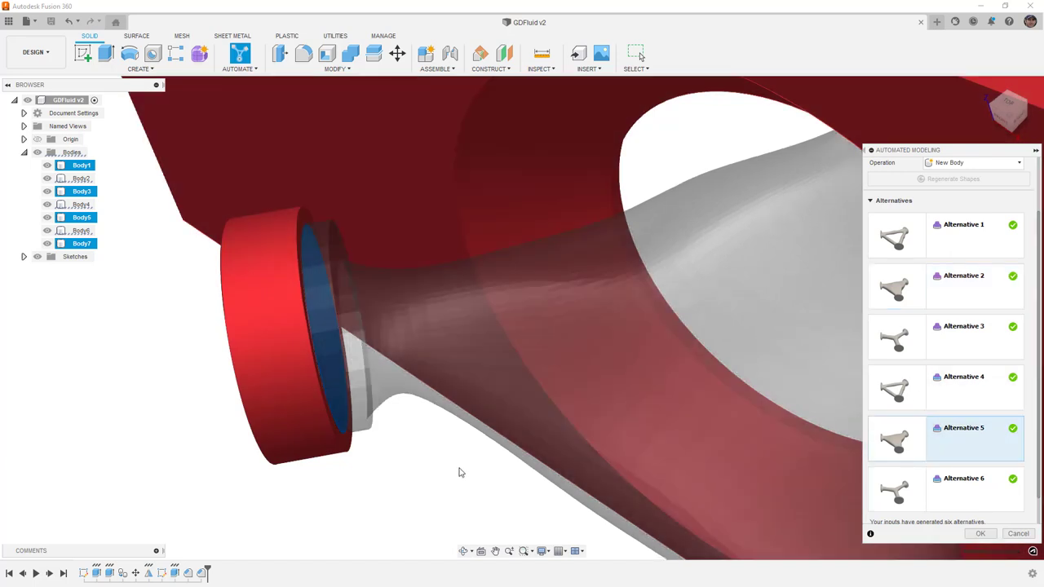
{"action": "scroll", "coordinate": [446, 430], "scroll_direction": "down", "scroll_amount": 2}
{"action": "middle_click_drag", "start_coordinate": [527, 448], "coordinate": [530, 433], "text": "shift"}
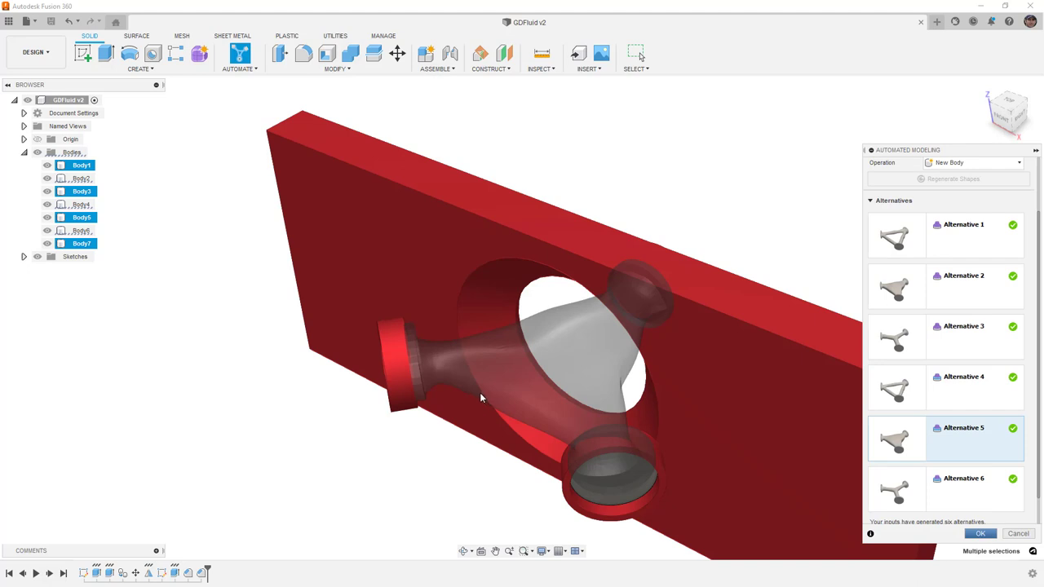
{"action": "key", "text": "Return"}
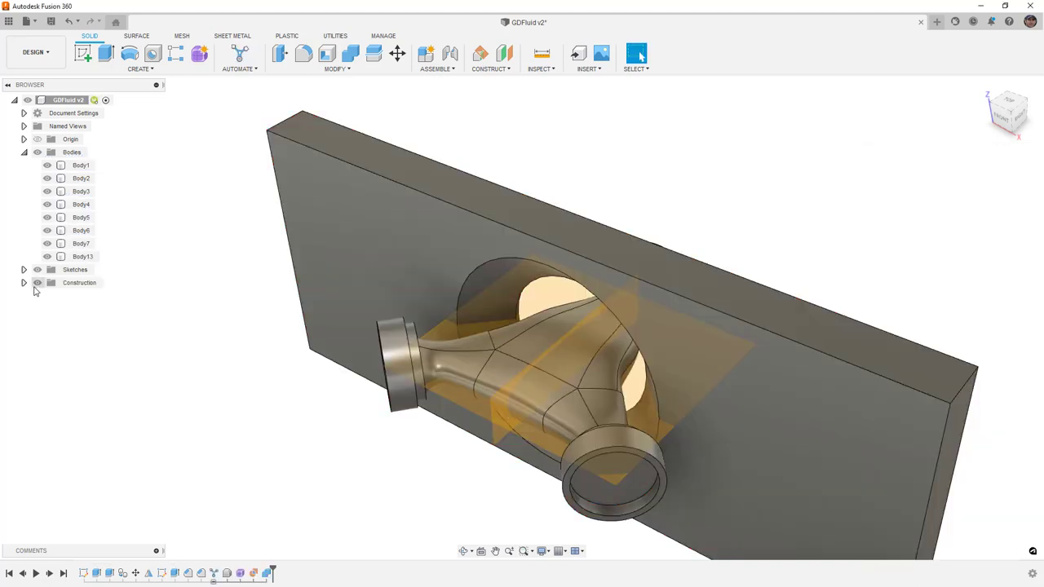
Hide the construction planes, inspect how the generated body meets the ring connectors, and select its organic form feature in the history
{"action": "middle_click_drag", "start_coordinate": [245, 342], "coordinate": [309, 350], "text": "shift"}
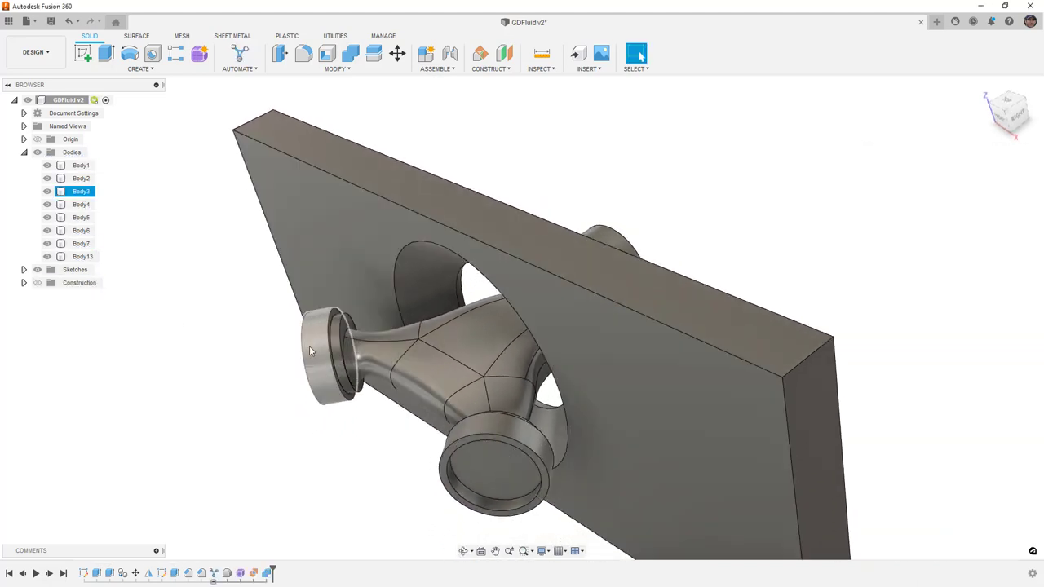
{"action": "scroll", "coordinate": [337, 356], "scroll_direction": "up", "scroll_amount": 5}
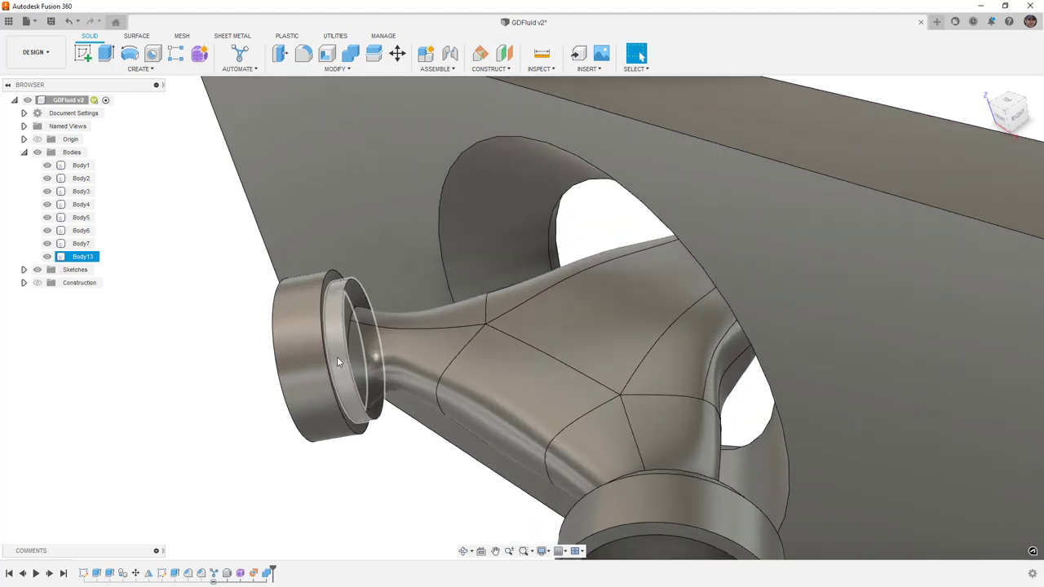
{"action": "left_click", "coordinate": [304, 342]}
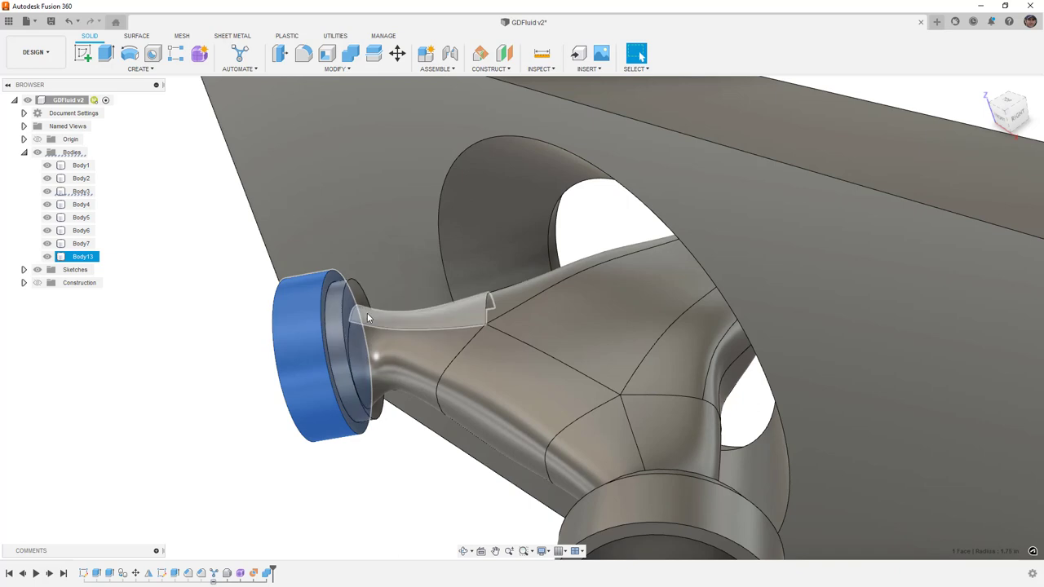
{"action": "left_click", "coordinate": [375, 380]}
{"action": "middle_click_drag", "start_coordinate": [375, 380], "coordinate": [360, 337], "text": "shift"}
{"action": "scroll", "coordinate": [359, 319], "scroll_direction": "down", "scroll_amount": 6}
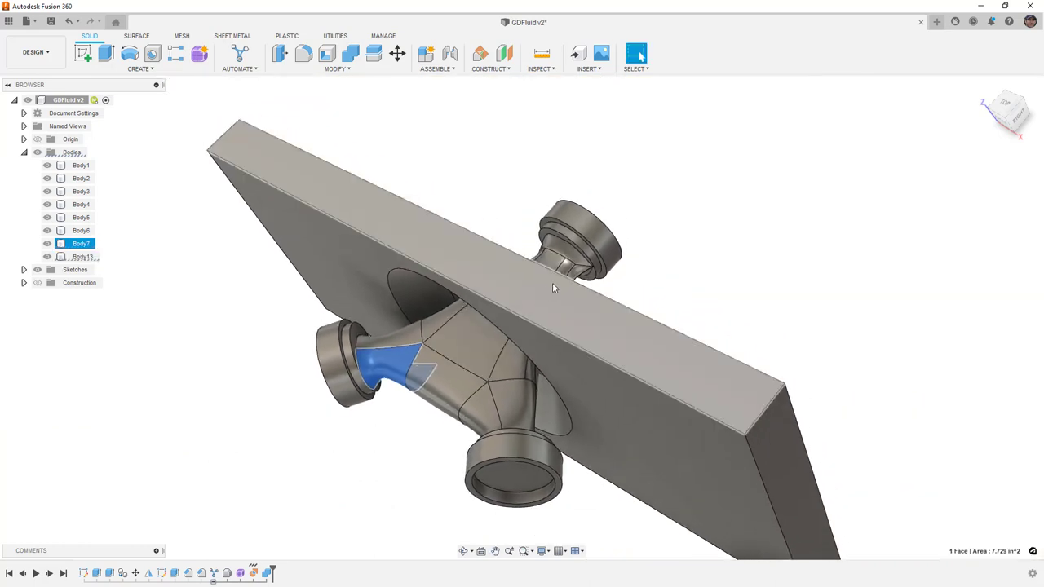
{"action": "scroll", "coordinate": [552, 287], "scroll_direction": "up", "scroll_amount": 5}
{"action": "mouse_move", "coordinate": [571, 286]}
{"action": "middle_mouse_down", "text": "shift"}
{"action": "mouse_move", "coordinate": [623, 295]}
{"action": "mouse_move", "coordinate": [584, 291]}
{"action": "mouse_move", "coordinate": [567, 271]}
{"action": "middle_mouse_up", "text": "shift"}
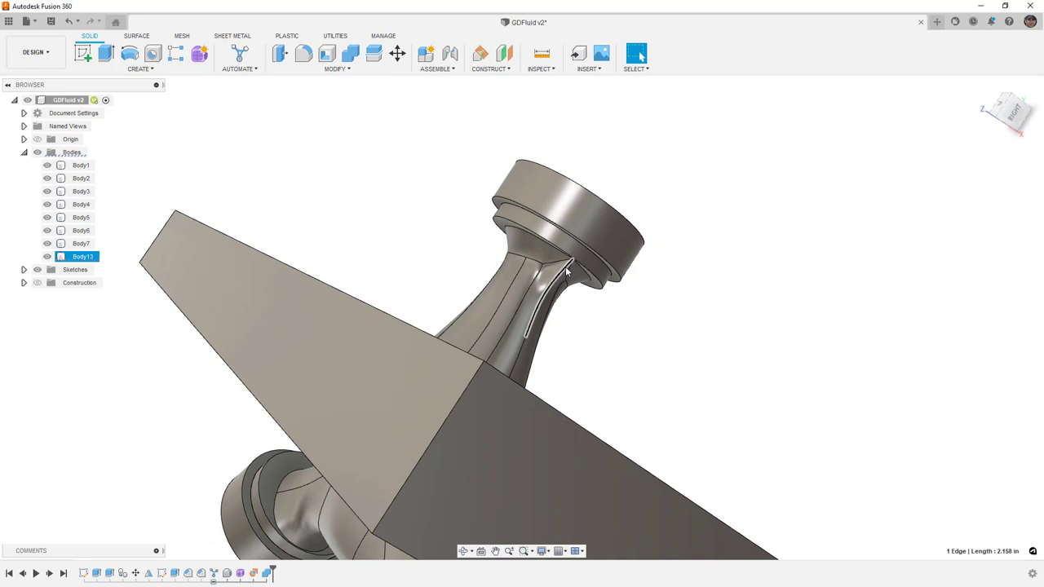
{"action": "mouse_move", "coordinate": [548, 290]}
{"action": "middle_mouse_down", "text": "shift"}
{"action": "mouse_move", "coordinate": [660, 312]}
{"action": "mouse_move", "coordinate": [585, 291]}
{"action": "mouse_move", "coordinate": [575, 277]}
{"action": "mouse_move", "coordinate": [555, 290]}
{"action": "middle_mouse_up", "text": "shift"}
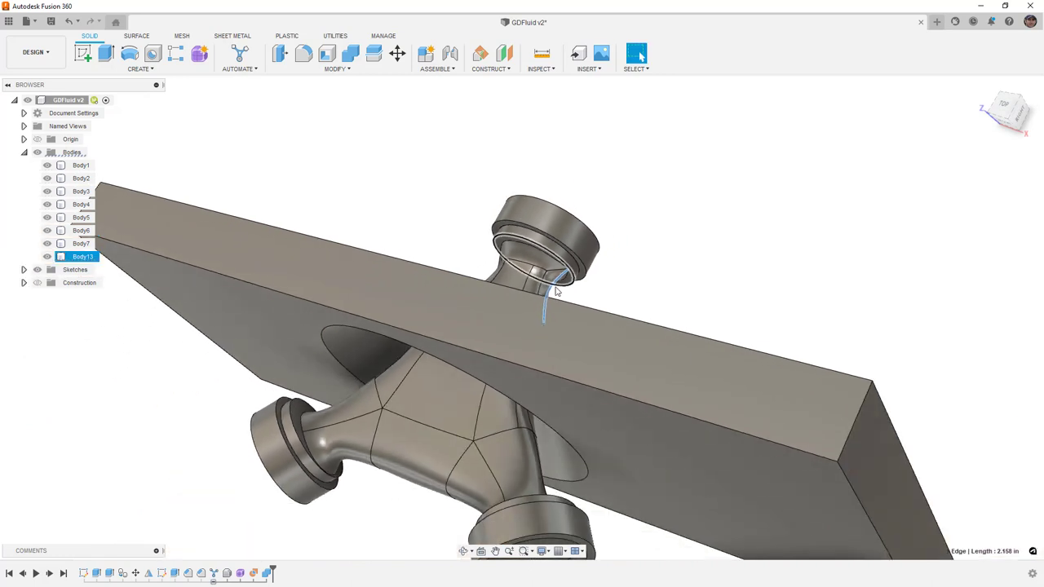
{"action": "left_click", "coordinate": [242, 573]}
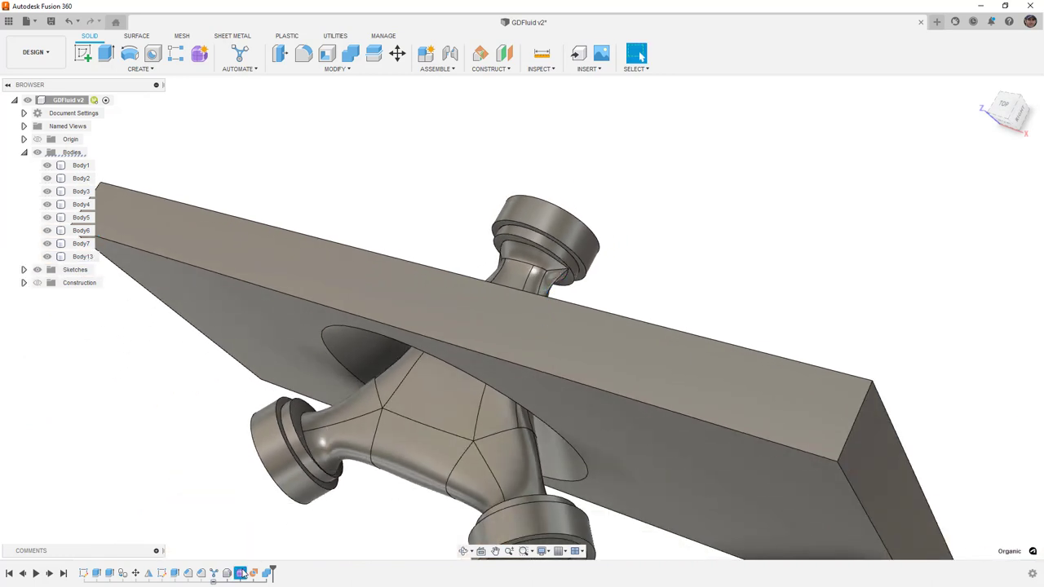
Hide the plate Body7 and the generated Body13 so that only the three ring connectors remain displayed
{"action": "middle_click_drag", "start_coordinate": [433, 383], "coordinate": [328, 332], "text": "shift"}
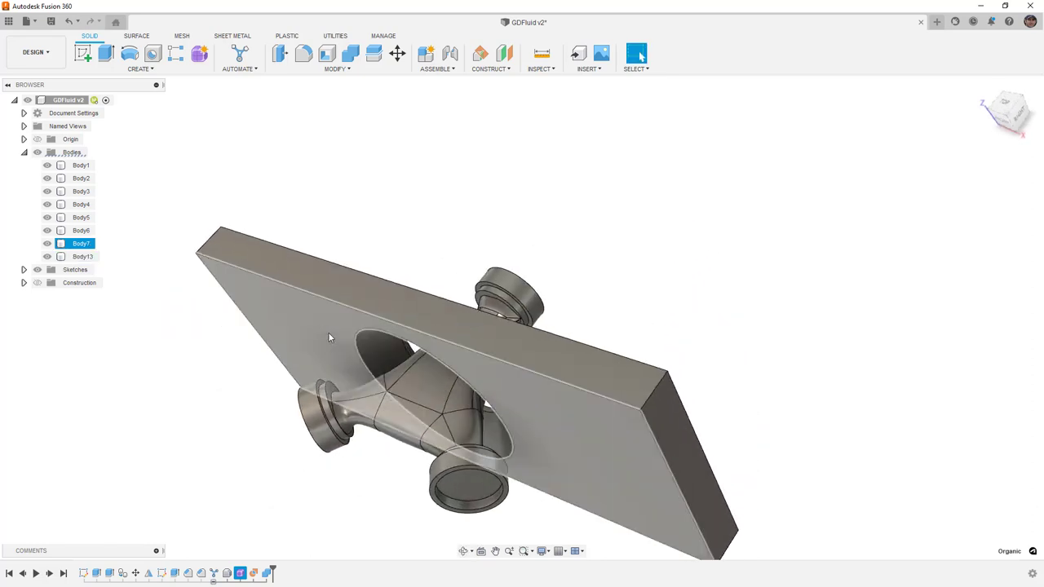
{"action": "left_click", "coordinate": [319, 325]}
{"action": "left_click", "coordinate": [47, 243]}
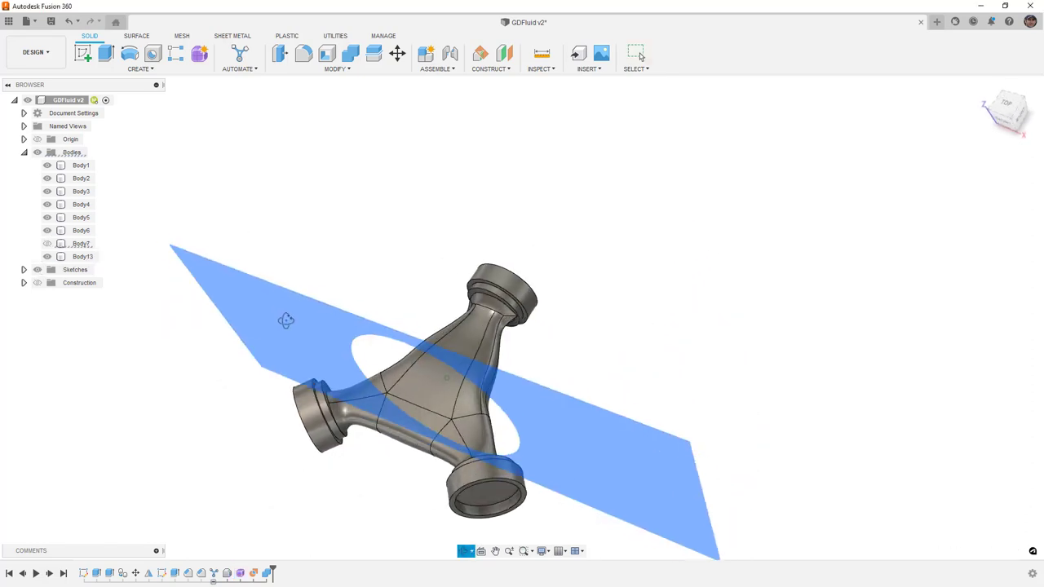
{"action": "left_click", "coordinate": [299, 275]}
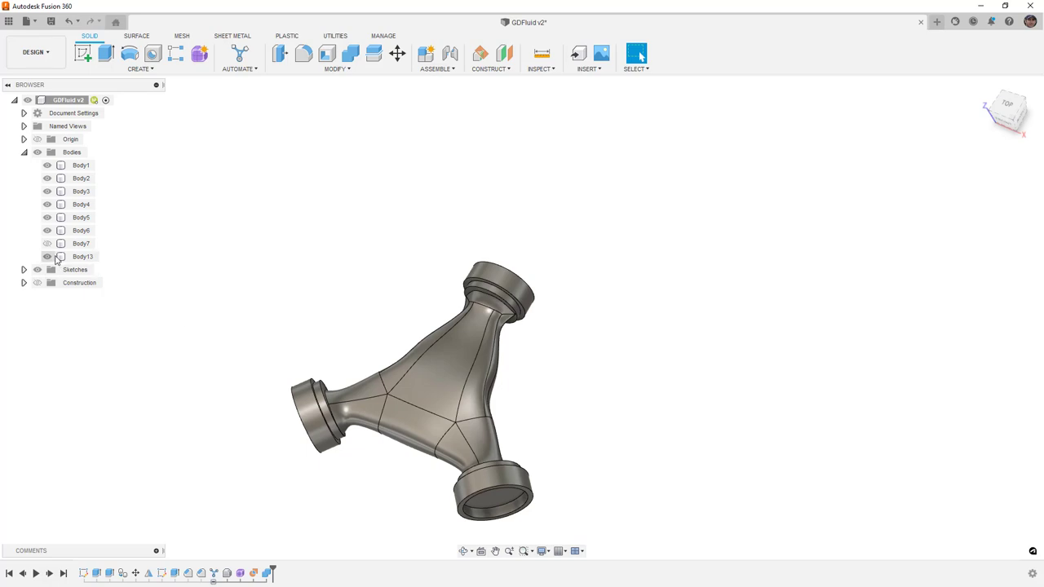
{"action": "left_click", "coordinate": [47, 256]}
{"action": "middle_click_drag", "start_coordinate": [263, 311], "coordinate": [262, 324], "text": "shift"}
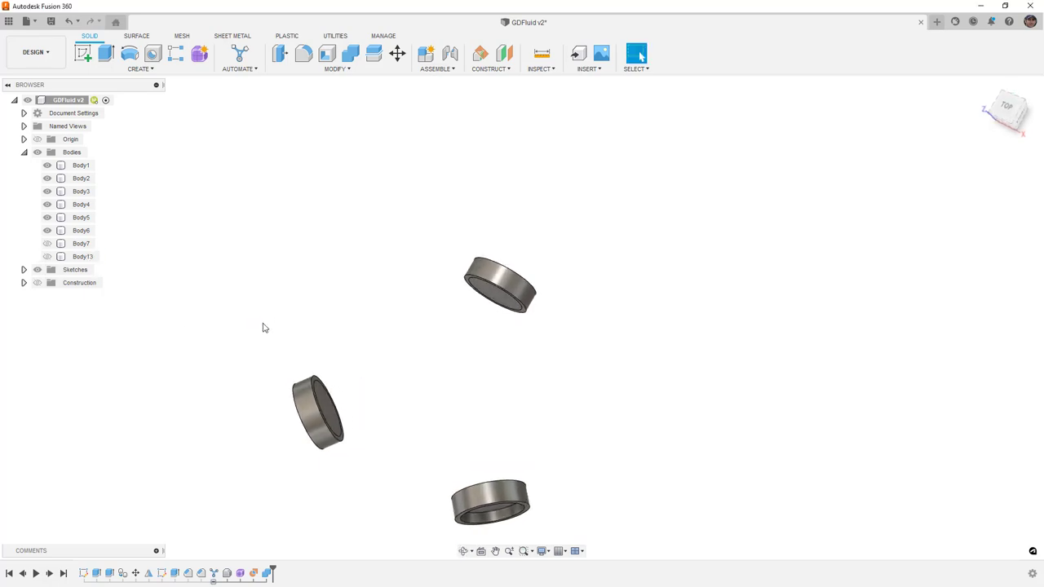
{"action": "middle_click_drag", "start_coordinate": [498, 359], "coordinate": [501, 361], "text": "shift"}
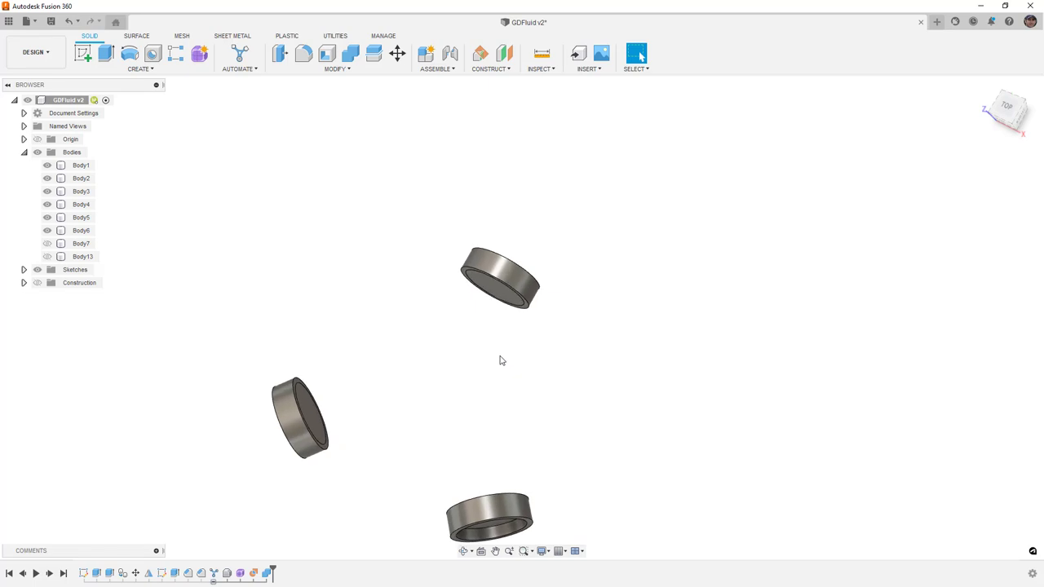
Start a sketch on the horizontal origin plane and project the inward-facing outer circular edges of the three ring connectors
{"action": "left_click", "coordinate": [305, 407]}
{"action": "left_click", "coordinate": [82, 53]}
{"action": "left_click", "coordinate": [494, 373]}
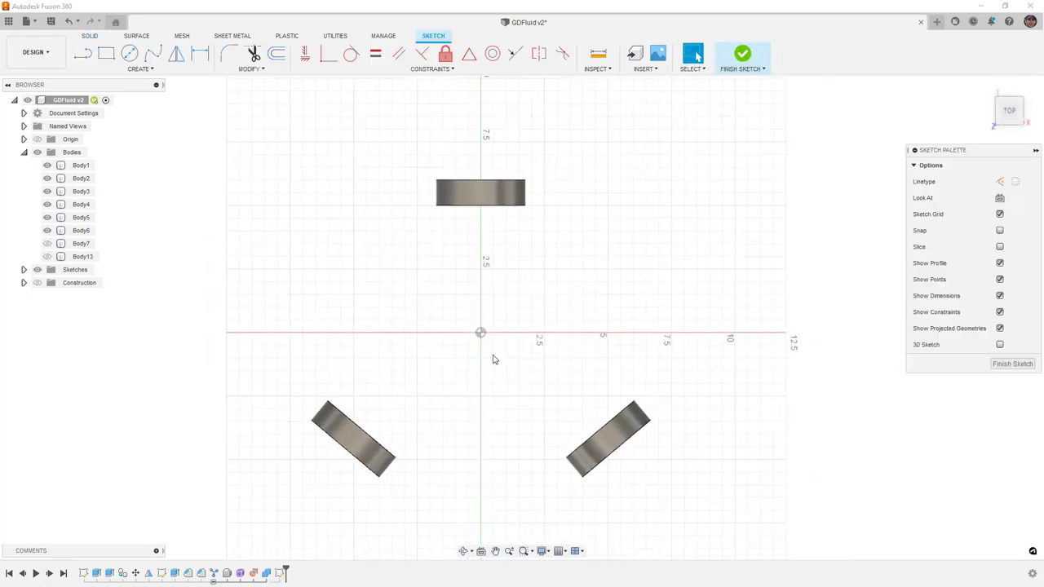
{"action": "key", "text": "p"}
{"action": "scroll", "coordinate": [510, 223], "scroll_direction": "up", "scroll_amount": 2}
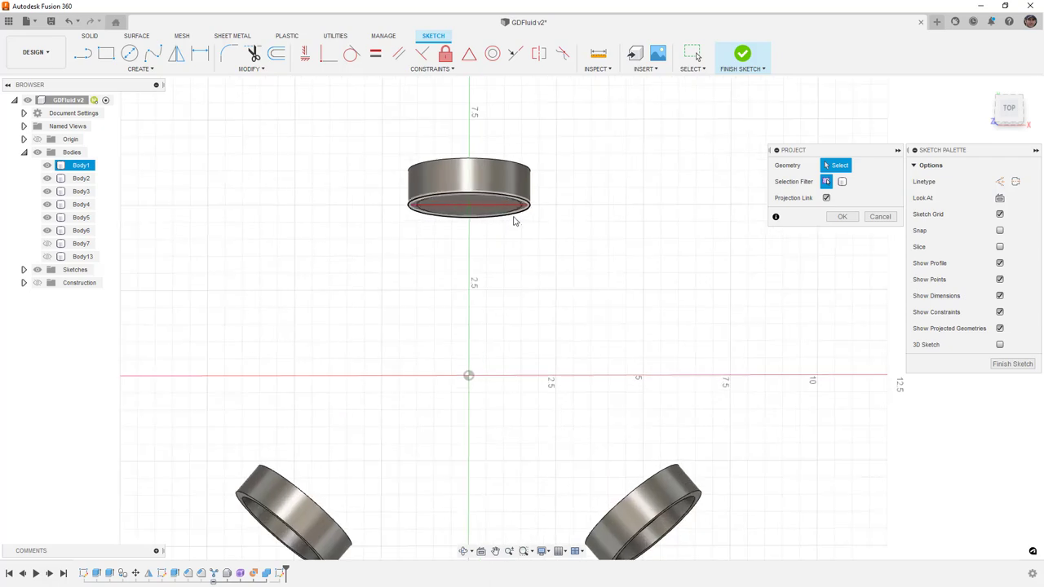
{"action": "left_click", "coordinate": [525, 216]}
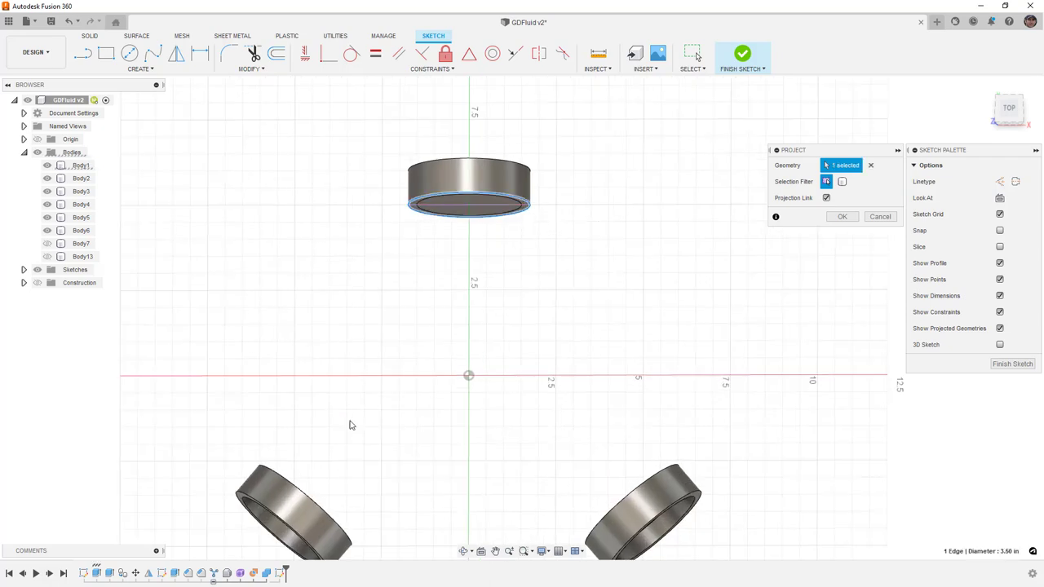
{"action": "left_click", "coordinate": [302, 486]}
{"action": "left_click", "coordinate": [652, 479]}
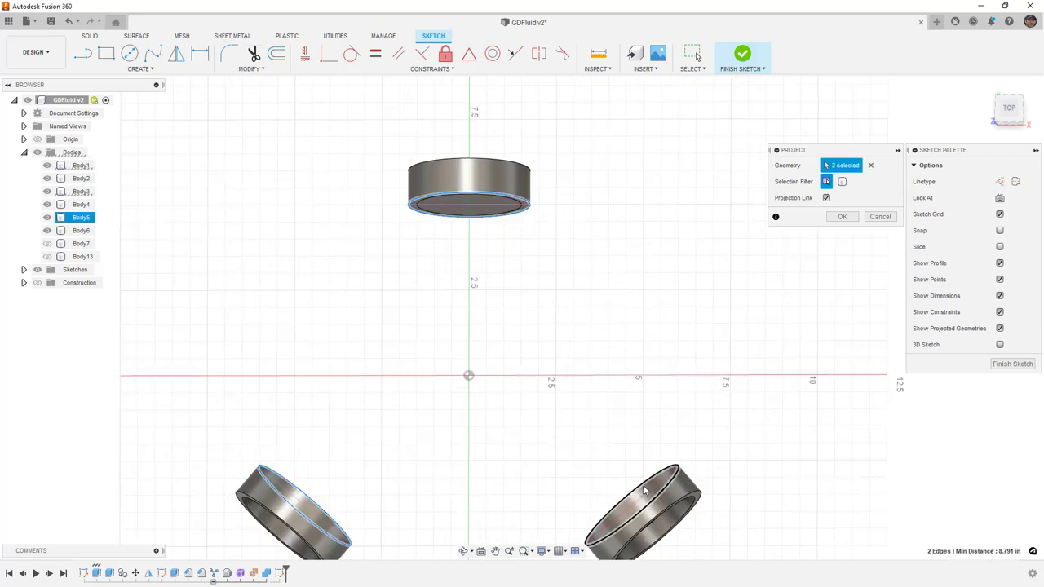
{"action": "left_click", "coordinate": [841, 216]}
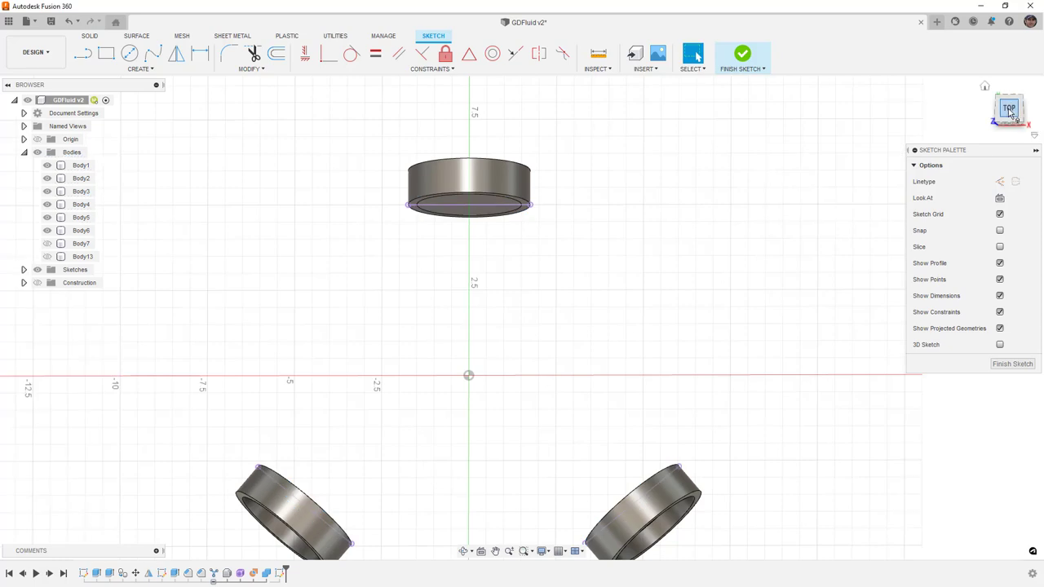
Draw three lines joining the ends of neighbouring projected ring edges to close a six-sided profile, and finish the sketch
{"action": "left_click", "coordinate": [84, 55]}
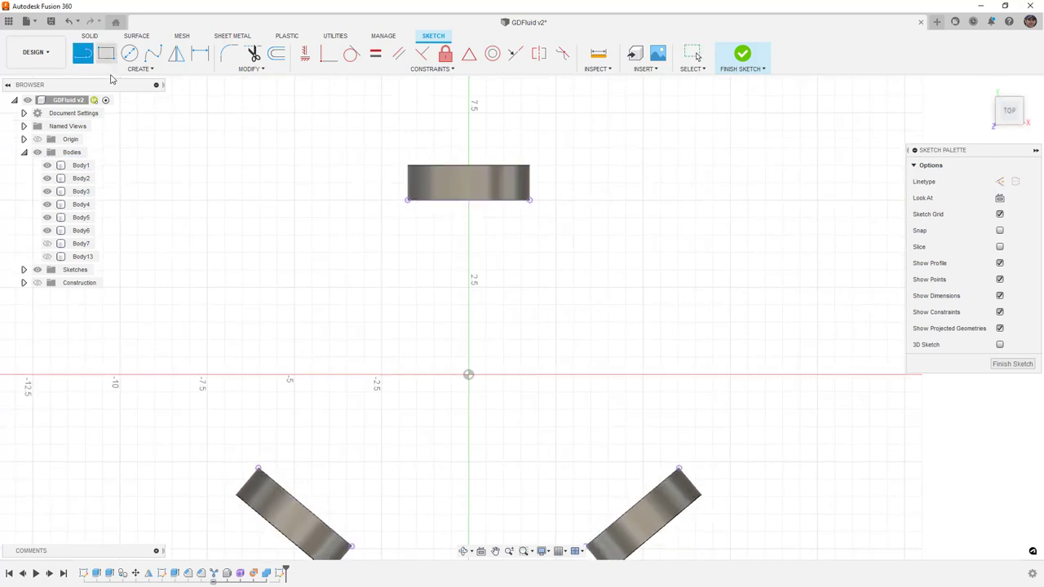
{"action": "left_click", "coordinate": [407, 199]}
{"action": "left_click", "coordinate": [257, 470]}
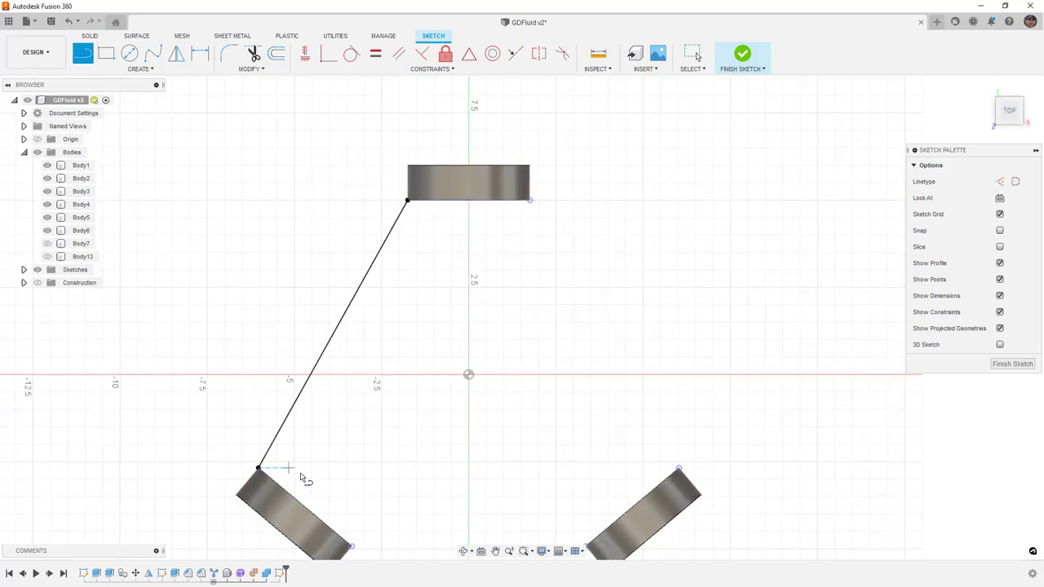
{"action": "middle_click_drag", "start_coordinate": [303, 478], "coordinate": [326, 426]}
{"action": "left_click", "coordinate": [335, 480]}
{"action": "left_click", "coordinate": [568, 481]}
{"action": "left_click", "coordinate": [662, 402]}
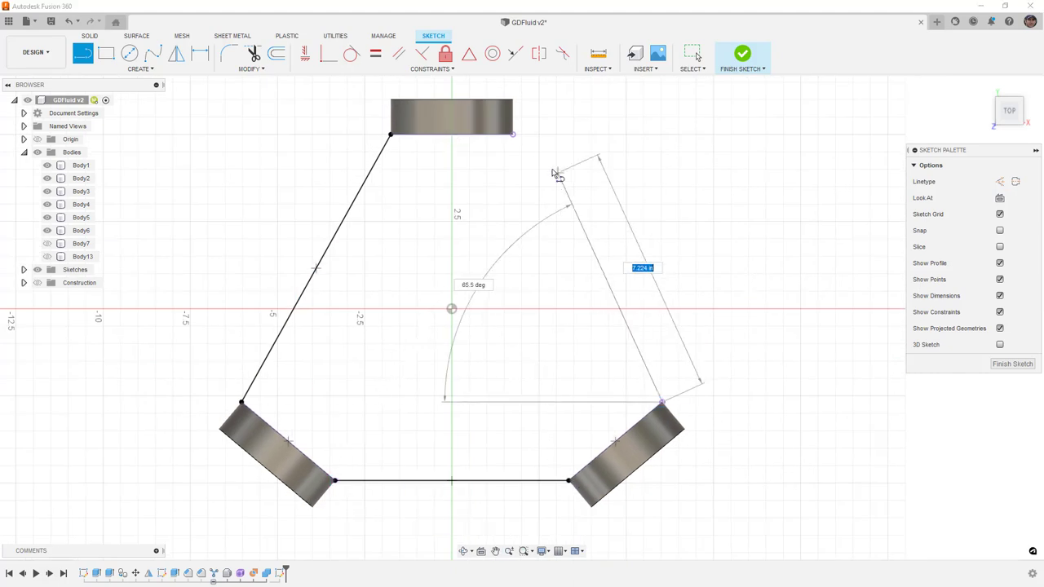
{"action": "left_click", "coordinate": [512, 135]}
{"action": "left_click", "coordinate": [742, 56]}
Extrude the closed profile between the rings symmetrically by 2.00 in per side as a new body
{"action": "mouse_move", "coordinate": [709, 245]}
{"action": "middle_mouse_down", "text": "shift"}
{"action": "mouse_move", "coordinate": [659, 404]}
{"action": "mouse_move", "coordinate": [671, 387]}
{"action": "middle_mouse_up", "text": "shift"}
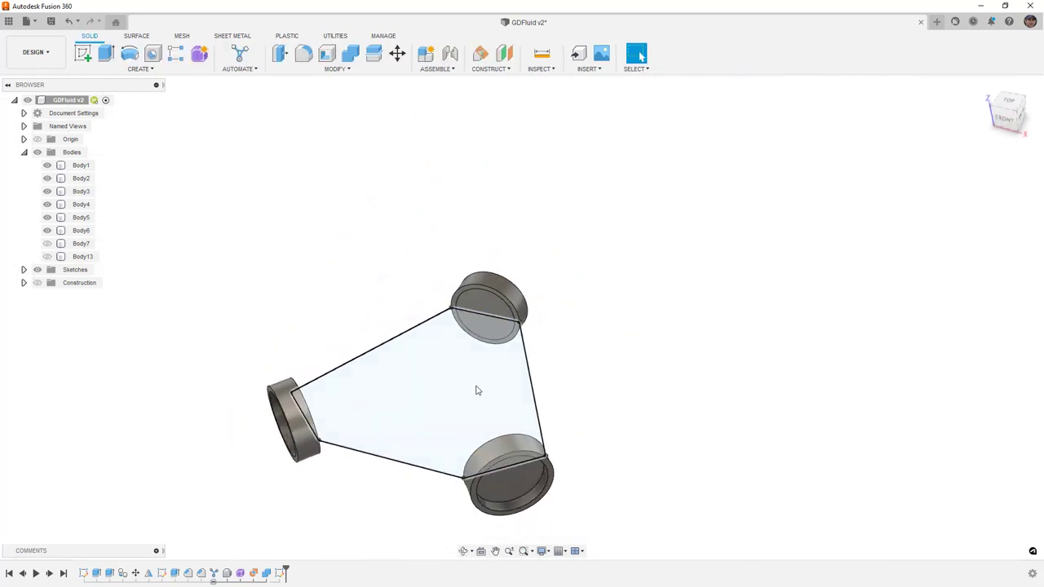
{"action": "scroll", "coordinate": [477, 391], "scroll_direction": "up", "scroll_amount": 1}
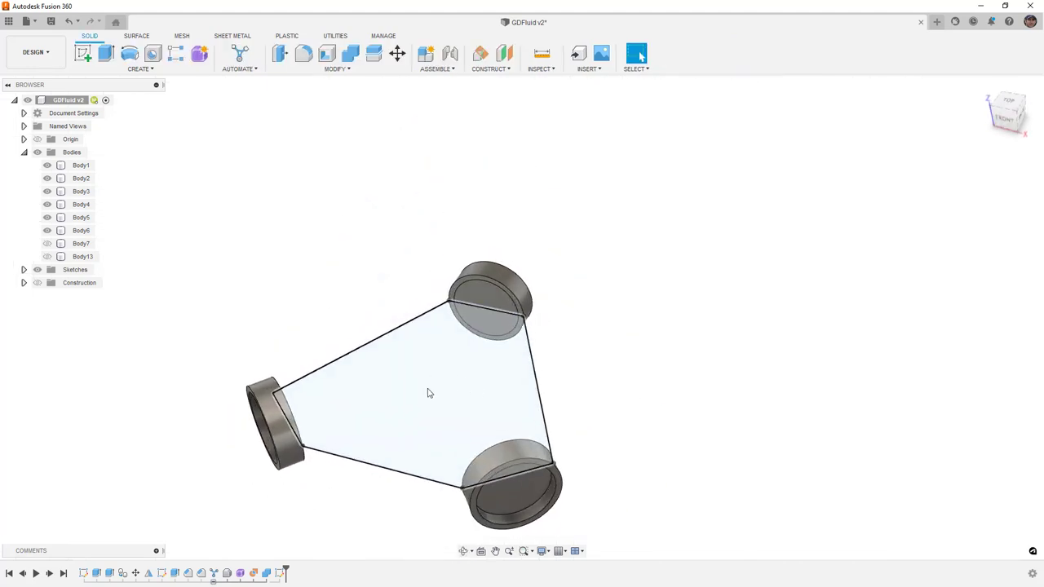
{"action": "key", "text": "e"}
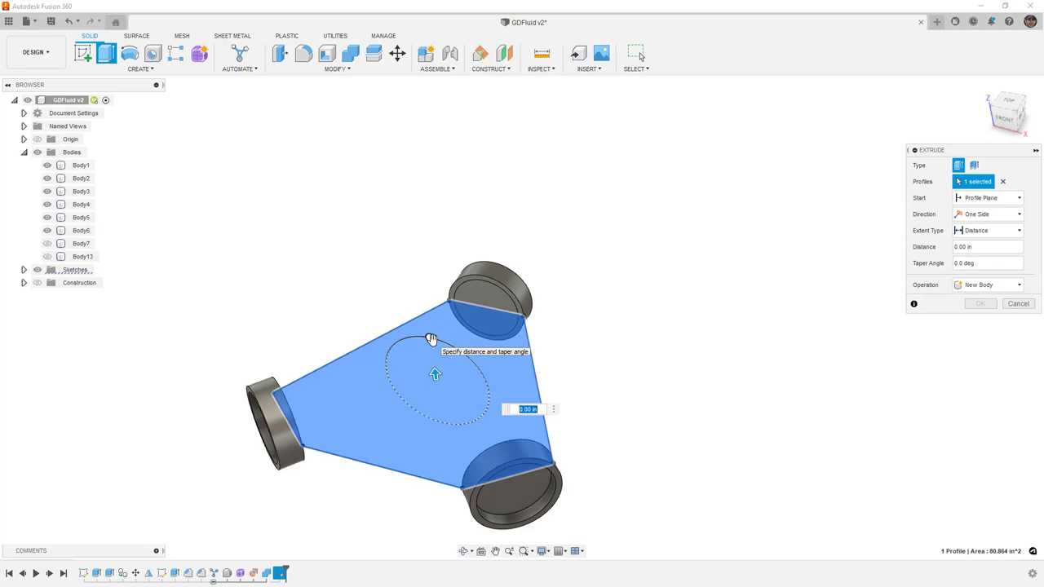
{"action": "left_click_drag", "start_coordinate": [434, 373], "coordinate": [429, 332]}
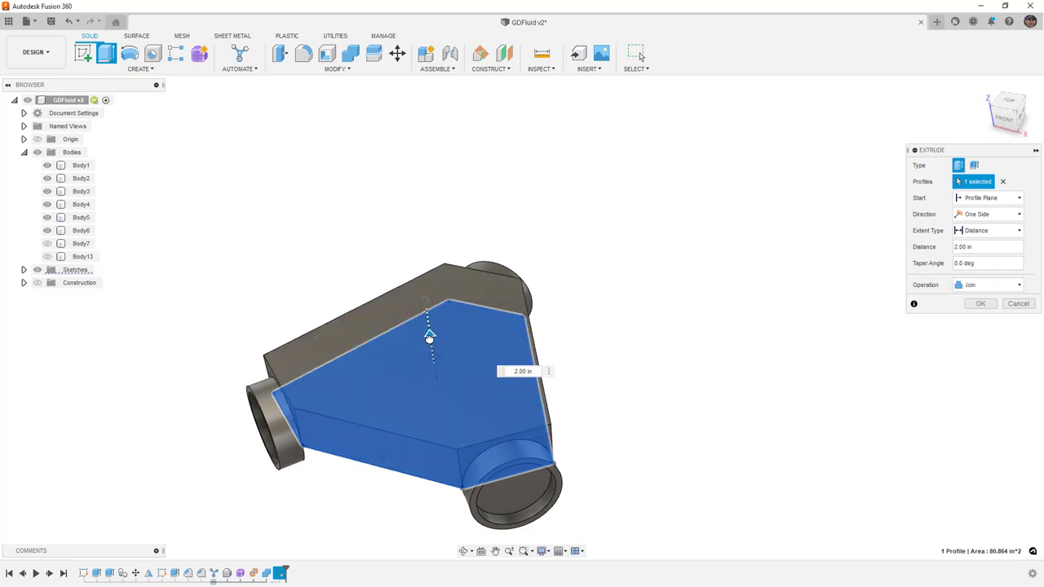
{"action": "left_click", "coordinate": [991, 214]}
{"action": "left_click", "coordinate": [986, 251]}
{"action": "middle_click_drag", "start_coordinate": [716, 340], "coordinate": [927, 315], "text": "shift"}
{"action": "left_click", "coordinate": [989, 300]}
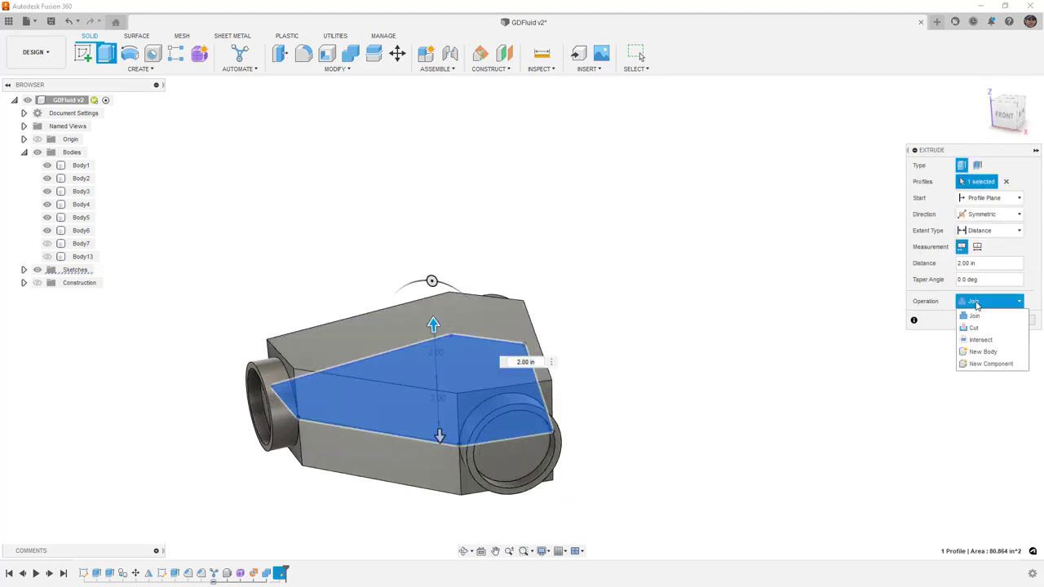
{"action": "left_click", "coordinate": [993, 353]}
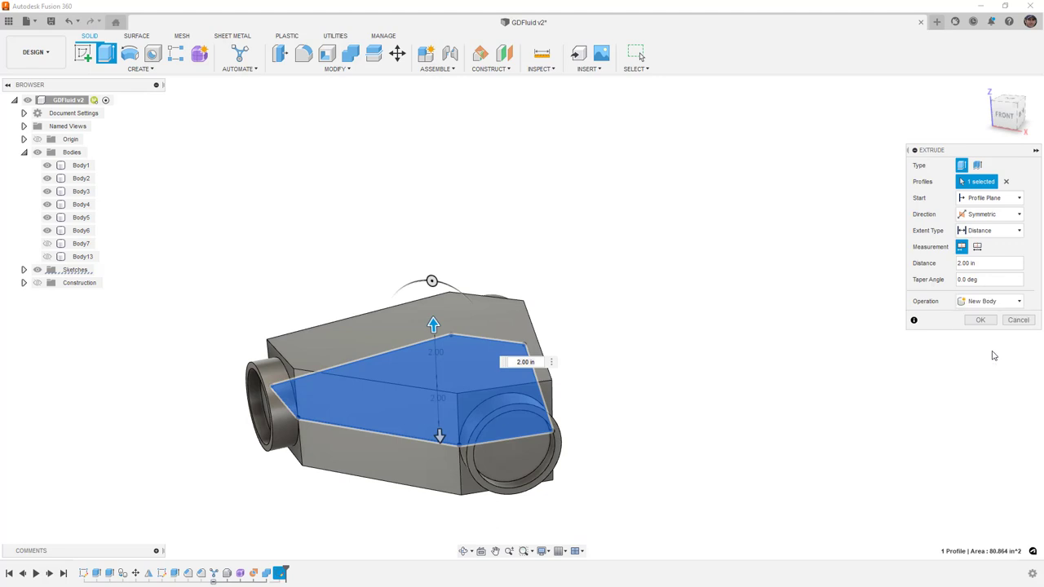
{"action": "left_click", "coordinate": [985, 321]}
Examine from several angles how the extruded block meets and encloses the three ring connectors
{"action": "middle_click_drag", "start_coordinate": [741, 312], "coordinate": [764, 339], "text": "shift"}
{"action": "left_click", "coordinate": [461, 295]}
{"action": "mouse_move", "coordinate": [461, 295]}
{"action": "middle_mouse_down", "text": "shift"}
{"action": "mouse_move", "coordinate": [461, 310]}
{"action": "mouse_move", "coordinate": [468, 286]}
{"action": "middle_mouse_up", "text": "shift"}
{"action": "left_click", "coordinate": [566, 240]}
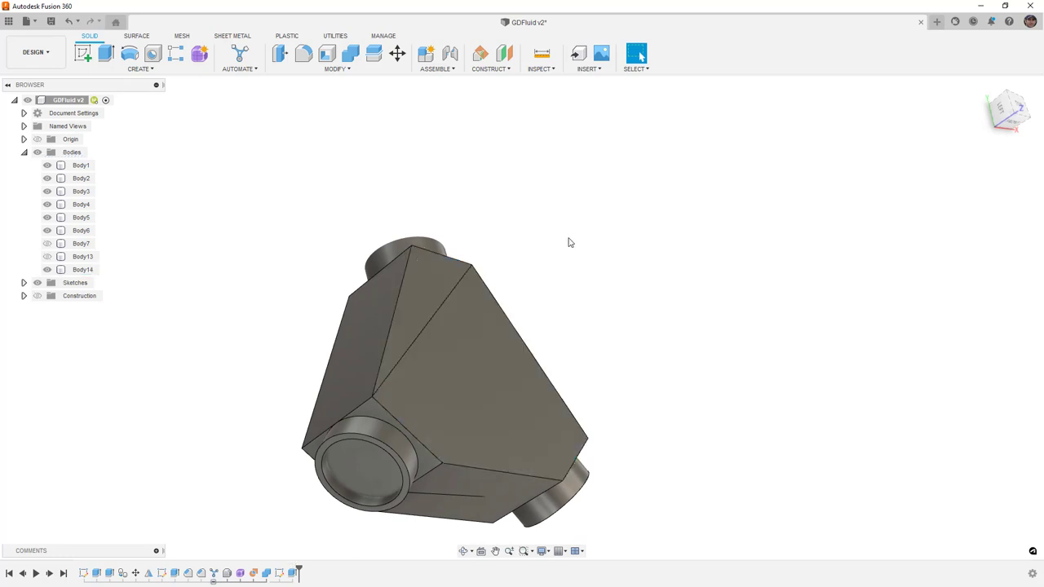
{"action": "scroll", "coordinate": [433, 308], "scroll_direction": "up", "scroll_amount": 5}
{"action": "scroll", "coordinate": [477, 319], "scroll_direction": "down", "scroll_amount": 5}
{"action": "mouse_move", "coordinate": [478, 322]}
{"action": "middle_mouse_down", "text": "shift"}
{"action": "mouse_move", "coordinate": [494, 333]}
{"action": "mouse_move", "coordinate": [419, 345]}
{"action": "mouse_move", "coordinate": [485, 327]}
{"action": "middle_mouse_up", "text": "shift"}
{"action": "left_click", "coordinate": [426, 227]}
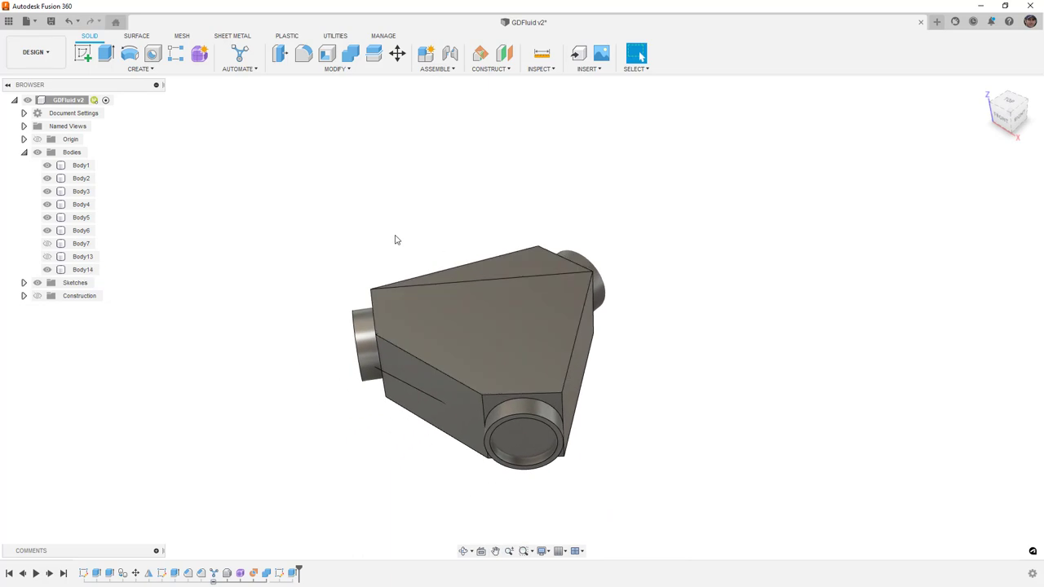
Save the design and create a Fluid Path study in the Generative Design workspace
{"action": "key", "text": "ctrl+s"}
{"action": "key", "text": "Return"}
{"action": "left_click", "coordinate": [35, 52]}
{"action": "left_click", "coordinate": [50, 98]}
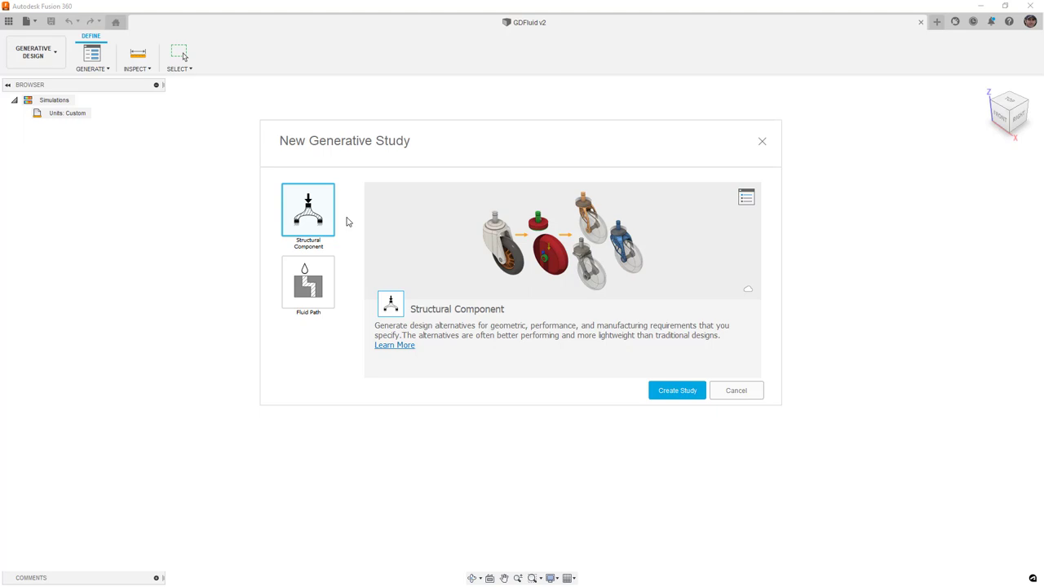
{"action": "left_click", "coordinate": [320, 281]}
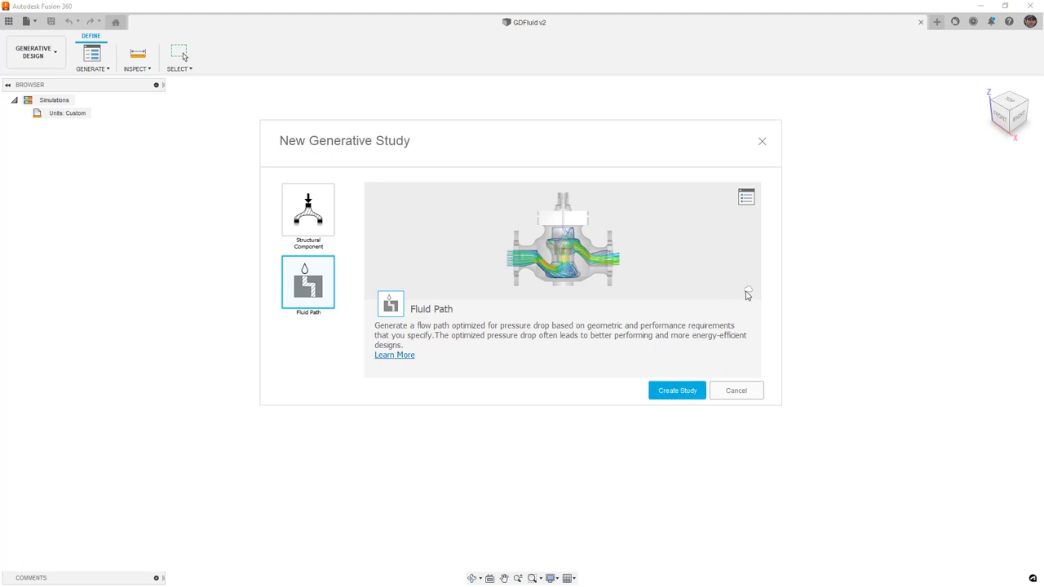
{"action": "mouse_move", "coordinate": [747, 296]}
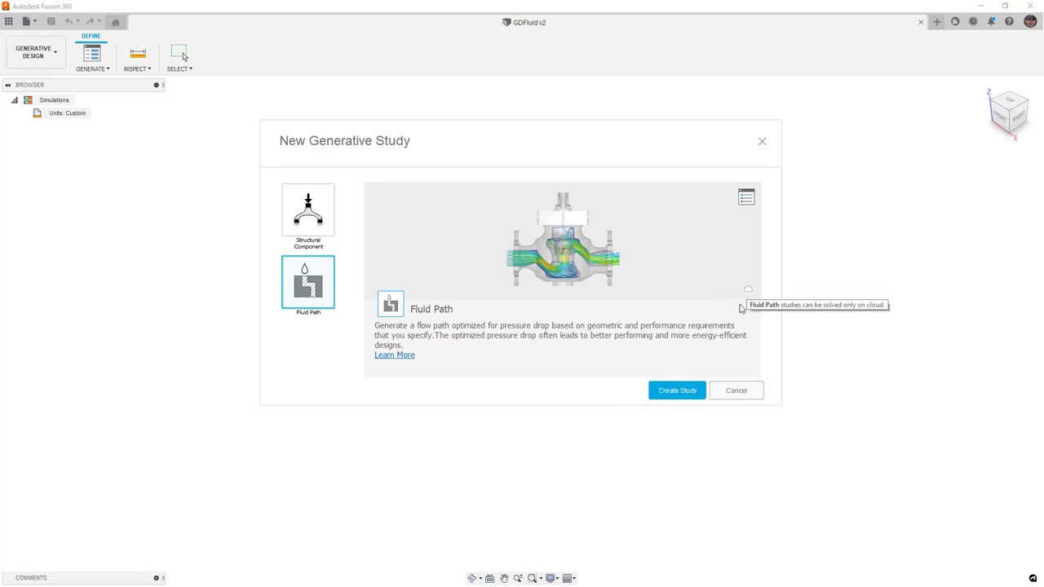
{"action": "left_click", "coordinate": [678, 391]}
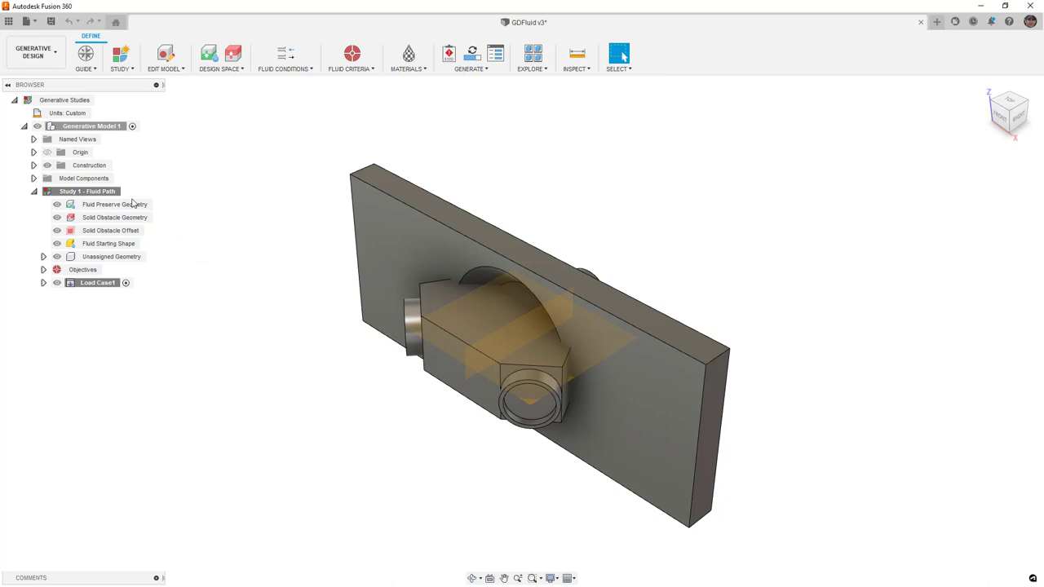
Hide the construction planes and the extruded block Body14 in the generative model
{"action": "left_click", "coordinate": [32, 166]}
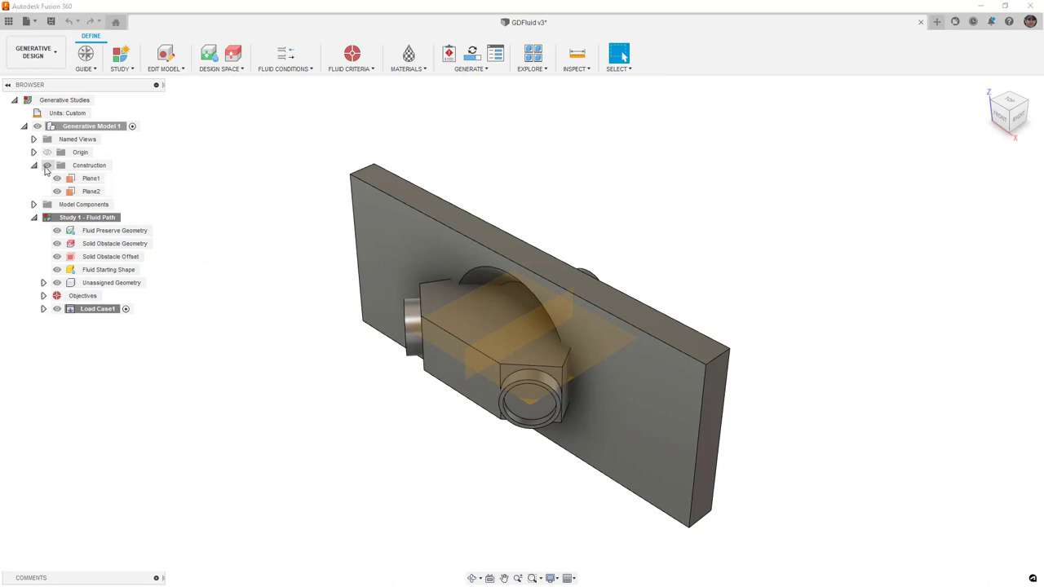
{"action": "left_click", "coordinate": [33, 166]}
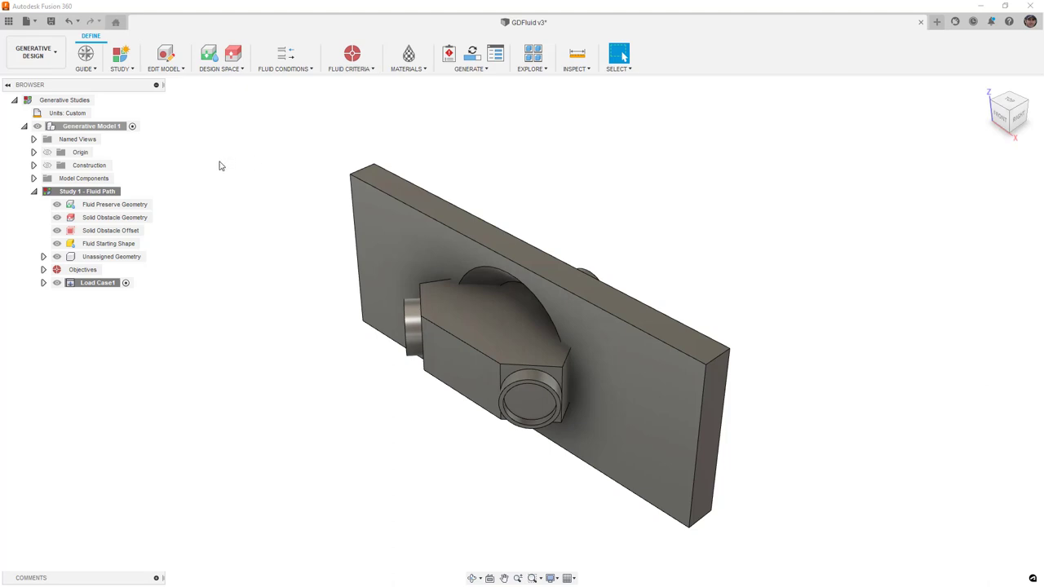
{"action": "left_click", "coordinate": [82, 128]}
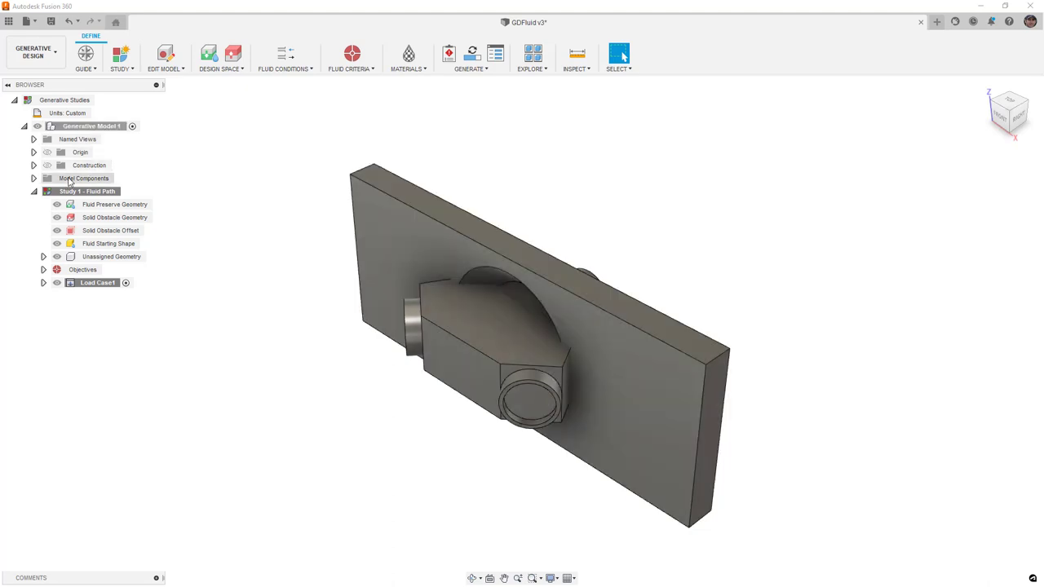
{"action": "left_click", "coordinate": [34, 178]}
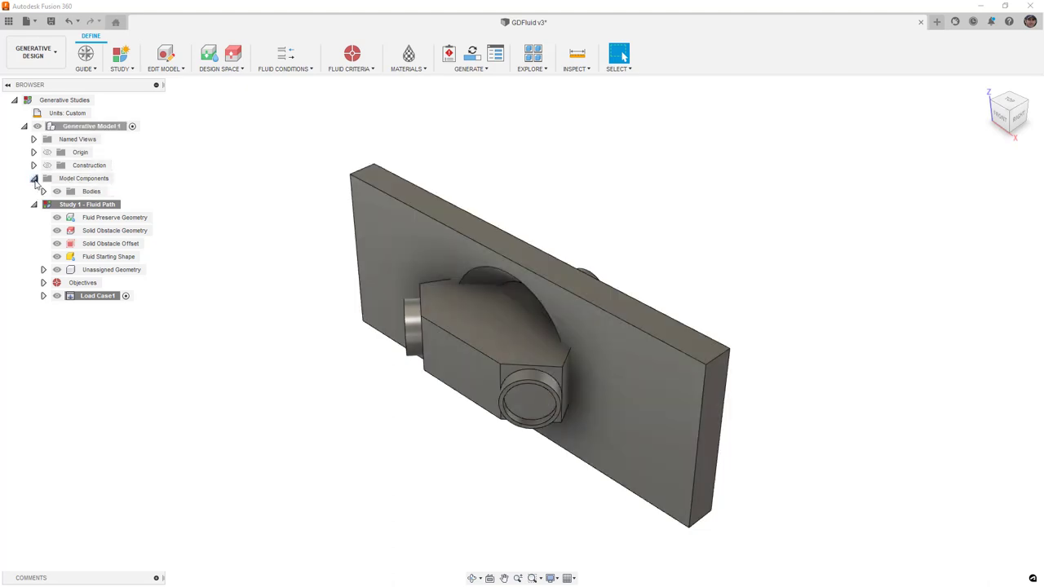
{"action": "left_click", "coordinate": [43, 192]}
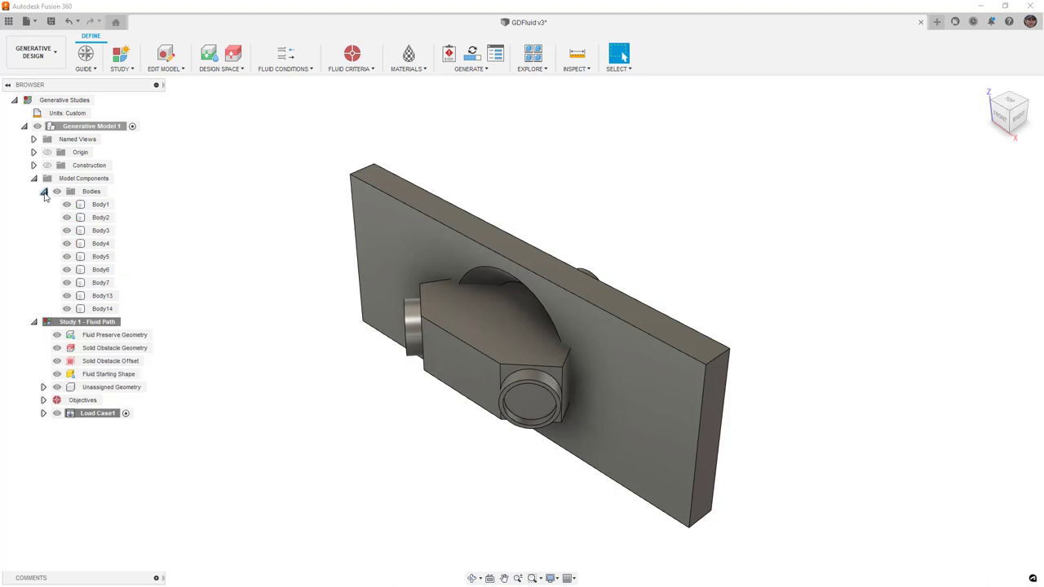
{"action": "left_click", "coordinate": [103, 309]}
{"action": "left_click", "coordinate": [67, 309]}
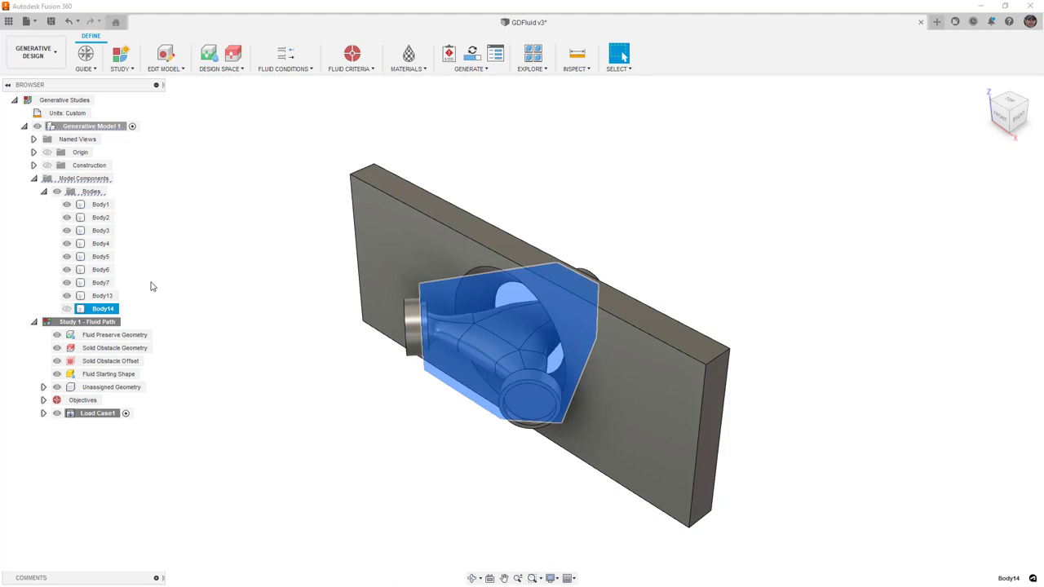
Highlight the organic Body13 and the plate Body7 in turn to identify them in the model, and clear the selection
{"action": "left_click", "coordinate": [103, 296]}
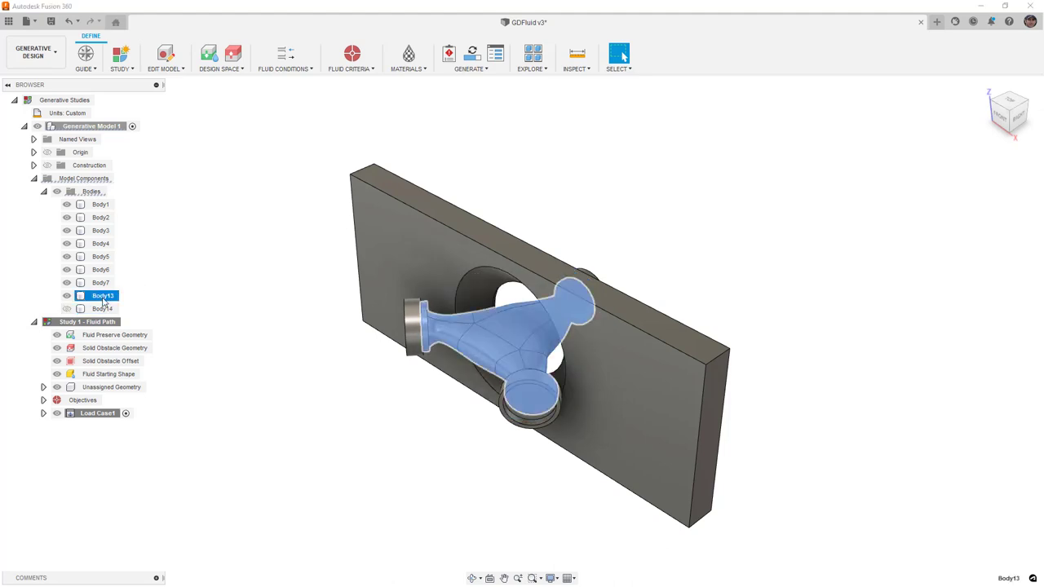
{"action": "left_click", "coordinate": [144, 280]}
{"action": "left_click", "coordinate": [105, 282]}
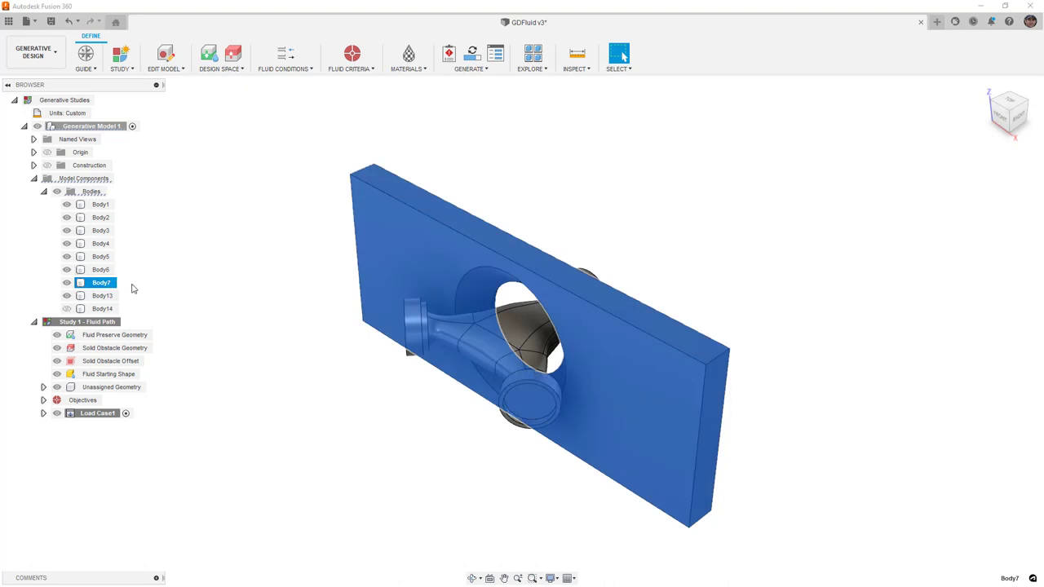
{"action": "key", "text": "Escape"}
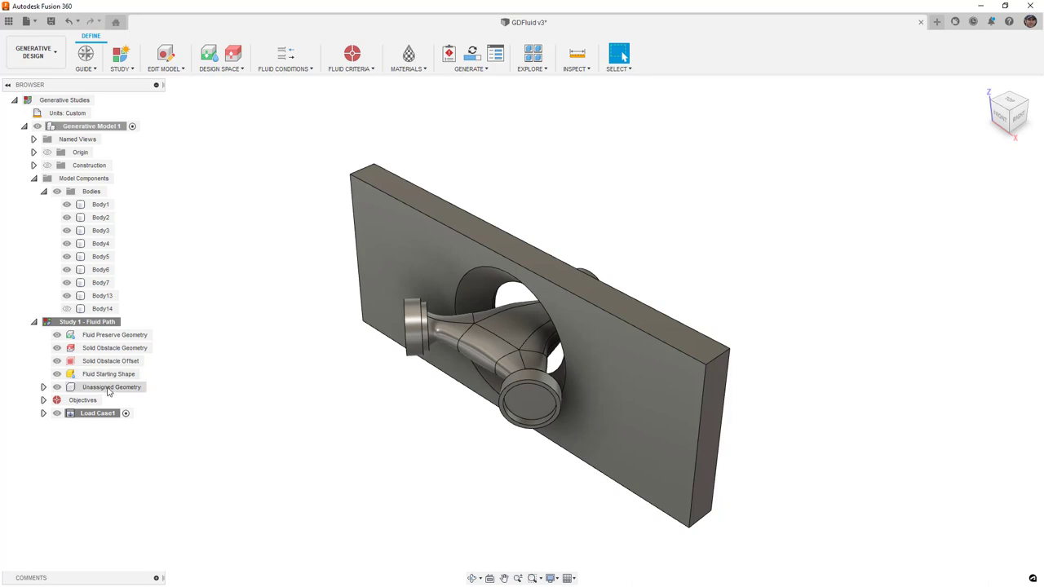
Review the Fluid Path study's unassigned geometry, objectives with their limits, and the contents of Load Case1
{"action": "left_click", "coordinate": [44, 387]}
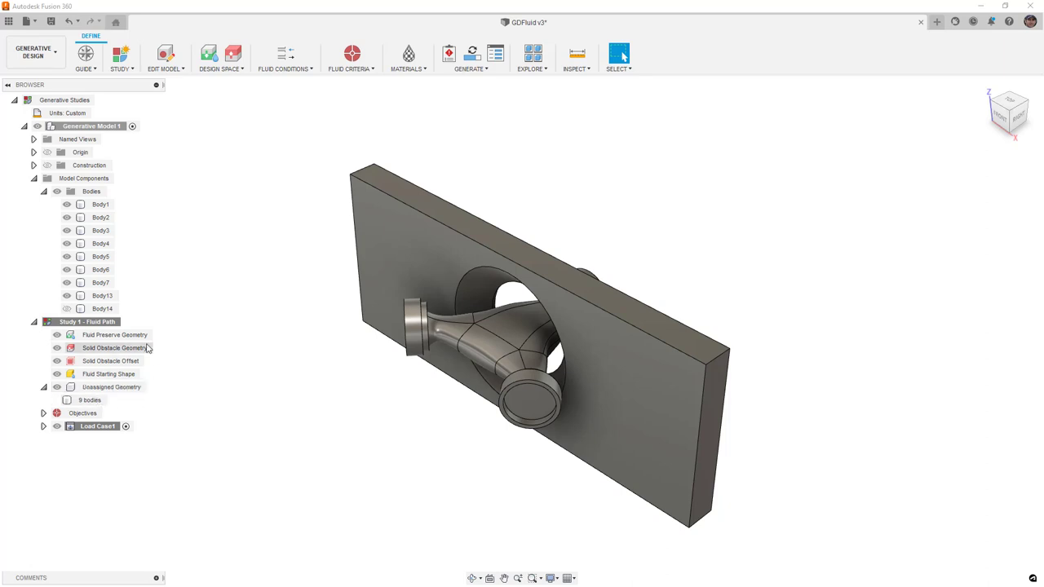
{"action": "left_click", "coordinate": [44, 414]}
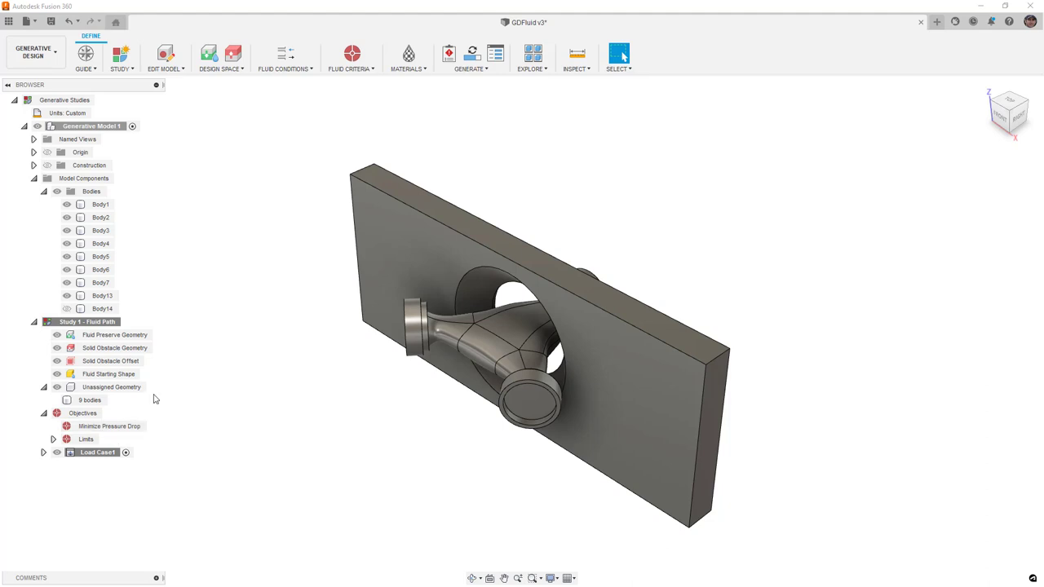
{"action": "left_click", "coordinate": [53, 439]}
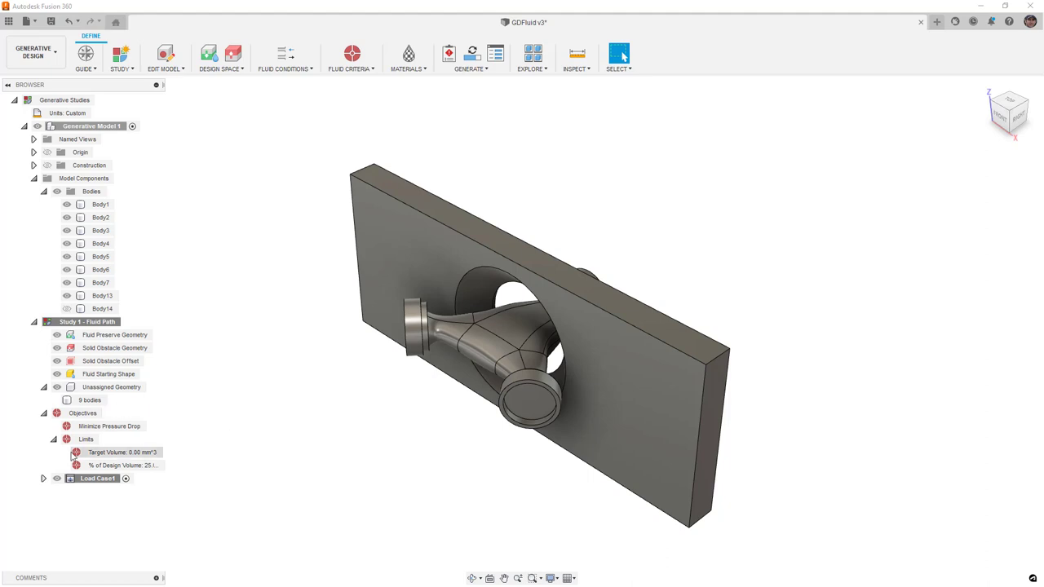
{"action": "left_click", "coordinate": [44, 479]}
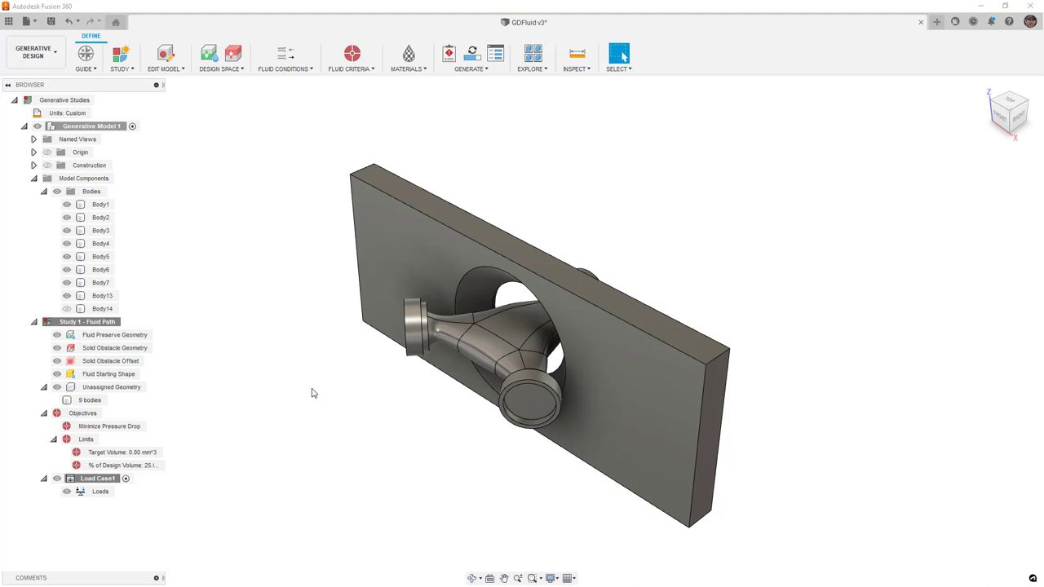
{"action": "left_click", "coordinate": [44, 413]}
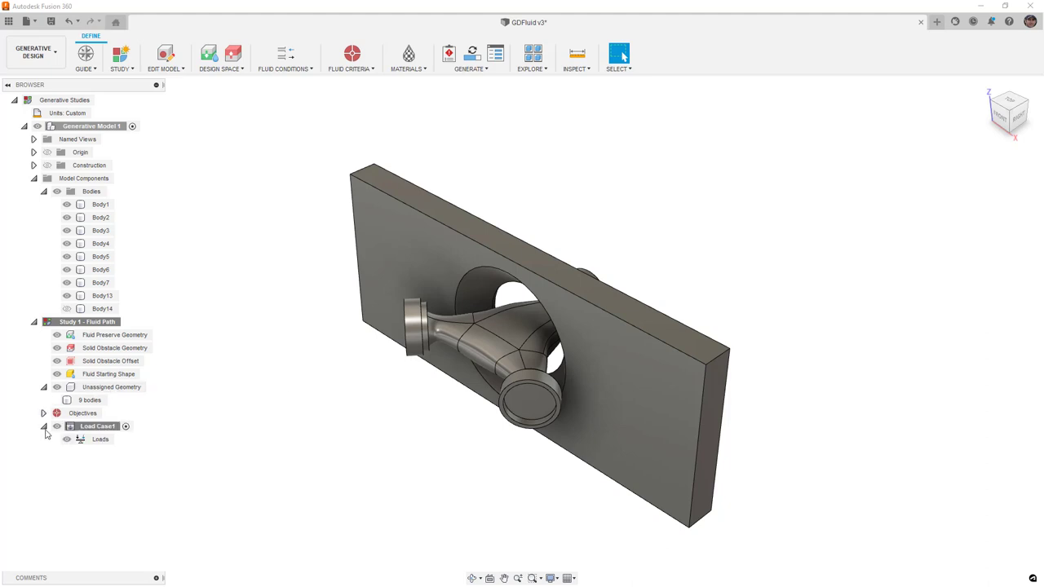
{"action": "left_click", "coordinate": [44, 427]}
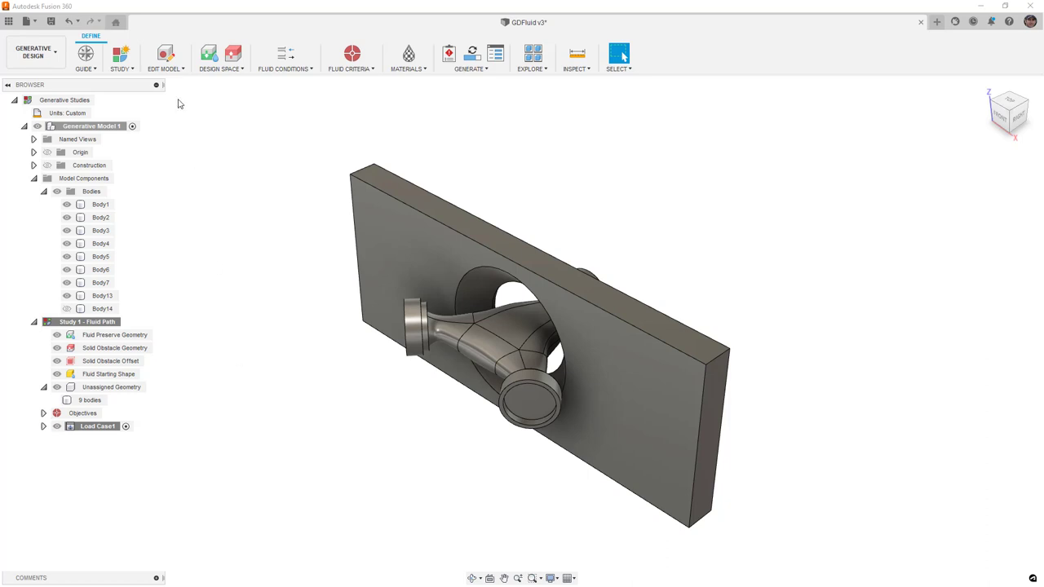
Adjust the Fluid Path study's synthesis resolution slightly towards Fine in the study settings
{"action": "left_click", "coordinate": [121, 70]}
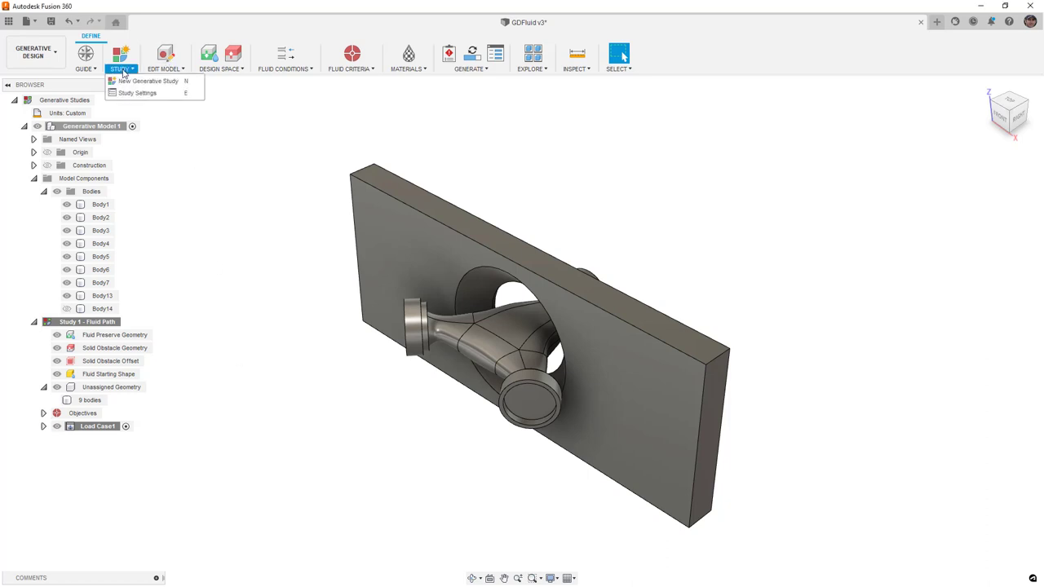
{"action": "left_click", "coordinate": [135, 94]}
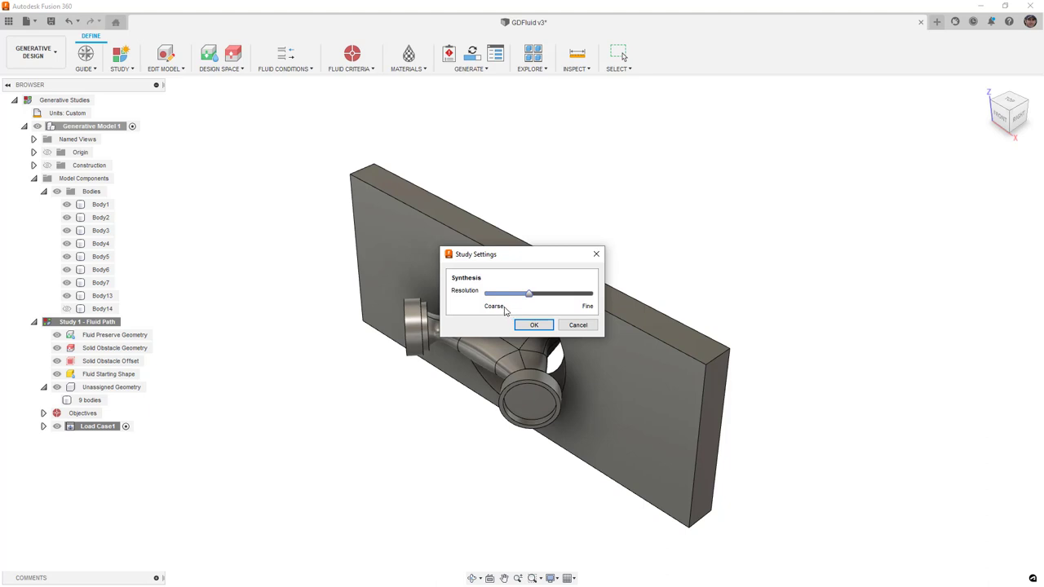
{"action": "mouse_move", "coordinate": [528, 294]}
{"action": "left_mouse_down"}
{"action": "mouse_move", "coordinate": [549, 296]}
{"action": "mouse_move", "coordinate": [526, 296]}
{"action": "mouse_move", "coordinate": [537, 297]}
{"action": "left_mouse_up"}
{"action": "left_click_drag", "start_coordinate": [535, 294], "coordinate": [523, 299]}
{"action": "left_click_drag", "start_coordinate": [527, 295], "coordinate": [536, 300]}
{"action": "left_click", "coordinate": [535, 325]}
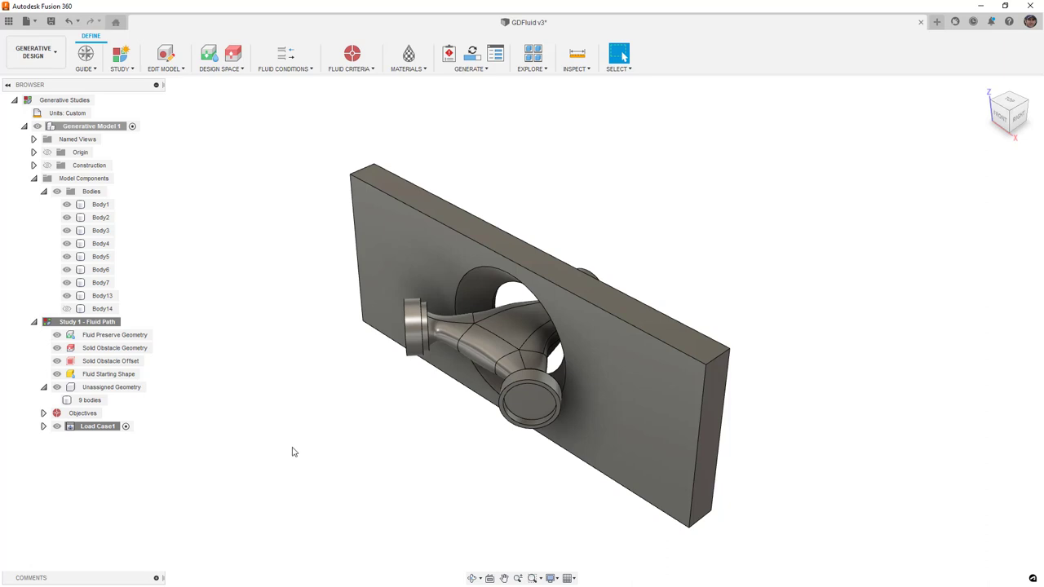
Open Generative Model 1 for editing and review the available solid creation and modification tools, including Fluid Volume and Replace with Primitives
{"action": "left_click", "coordinate": [165, 54]}
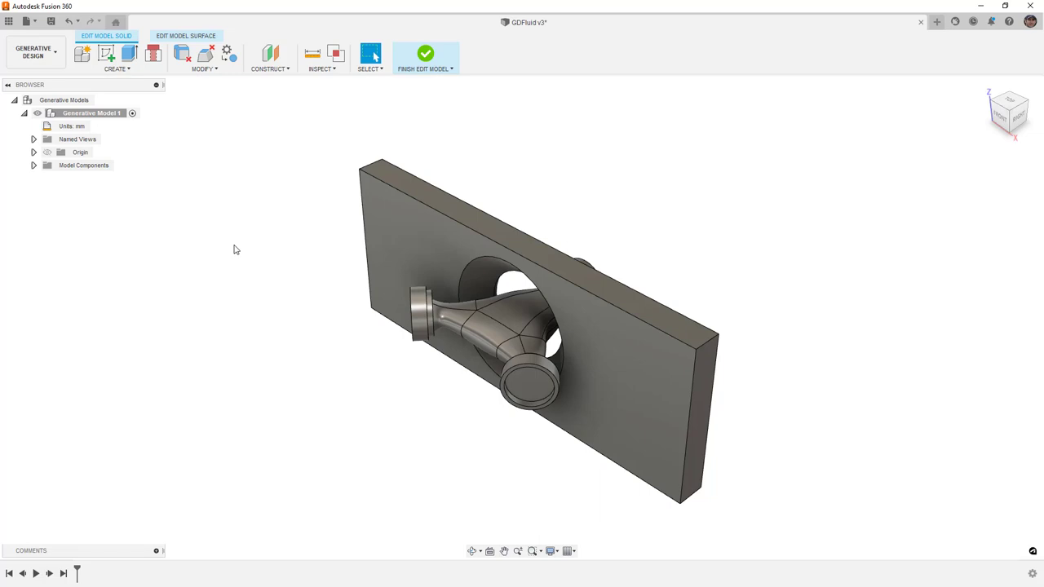
{"action": "left_click", "coordinate": [106, 116]}
{"action": "left_click", "coordinate": [123, 70]}
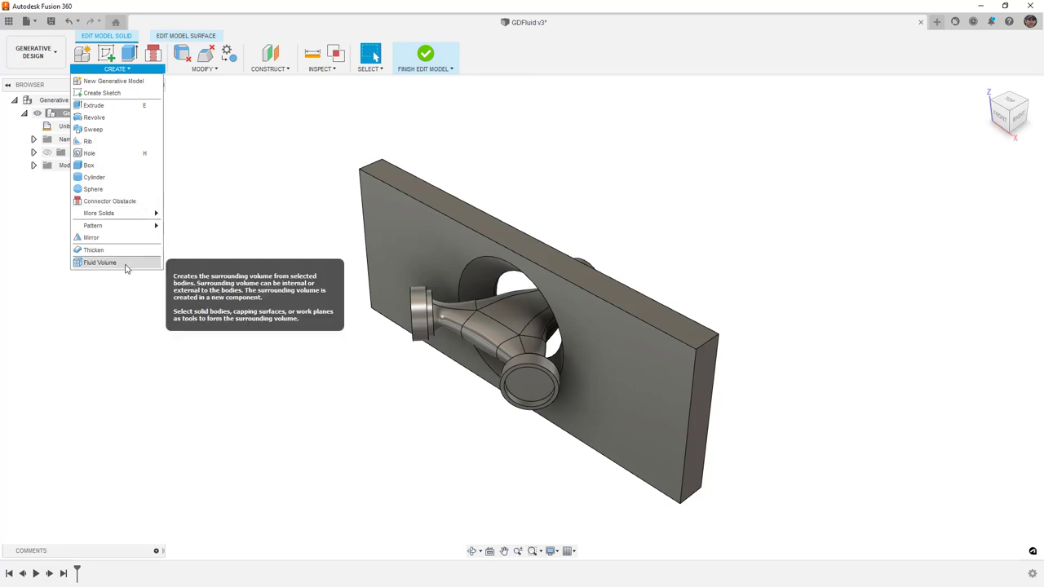
{"action": "left_click", "coordinate": [205, 69]}
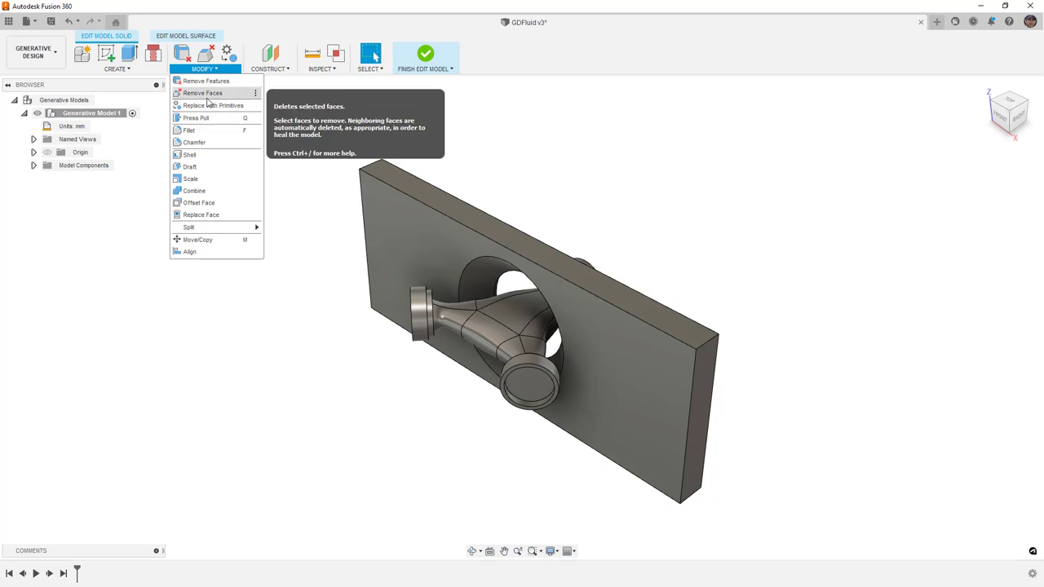
{"action": "left_click", "coordinate": [141, 72]}
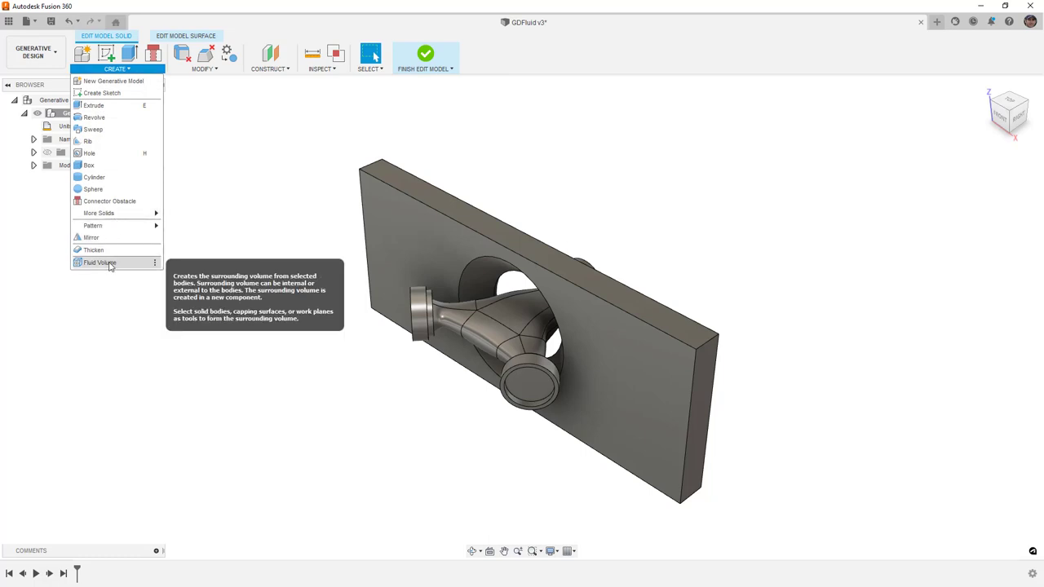
{"action": "left_click", "coordinate": [222, 72]}
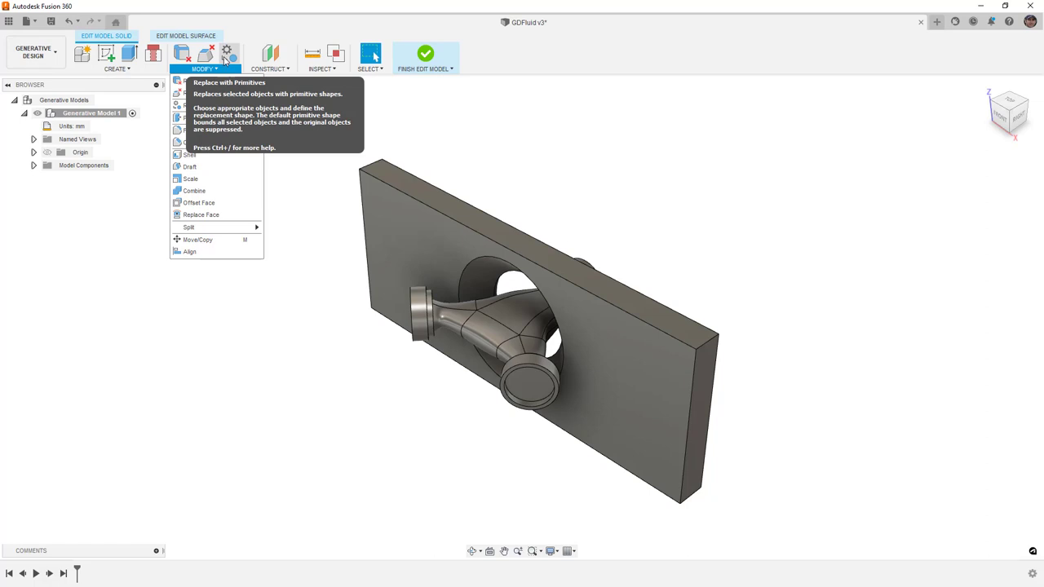
{"action": "left_click", "coordinate": [121, 263]}
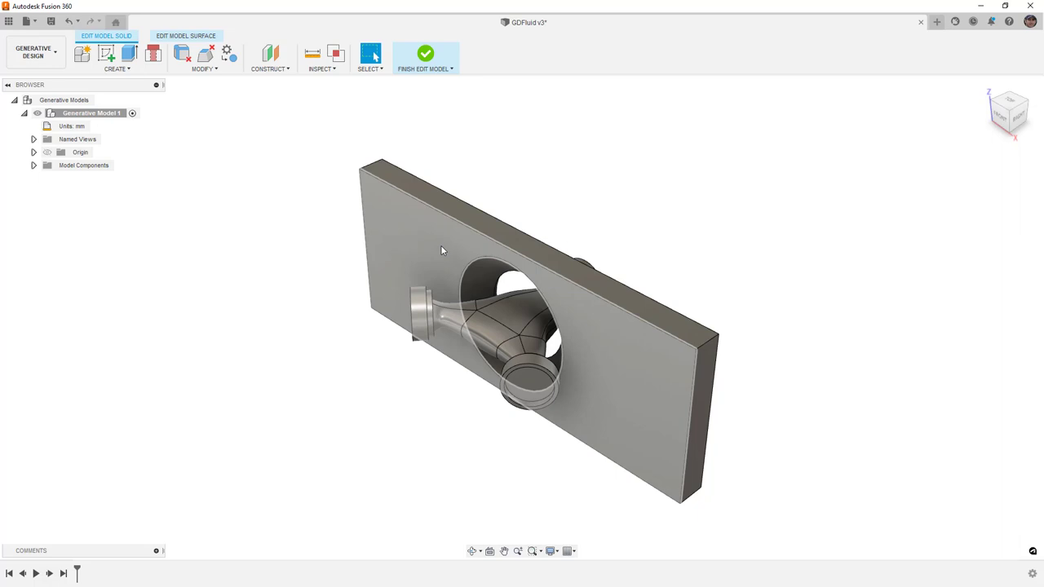
Clone Generative Model 1 together with its Study 1 - Fluid Path
{"action": "right_click", "coordinate": [74, 115]}
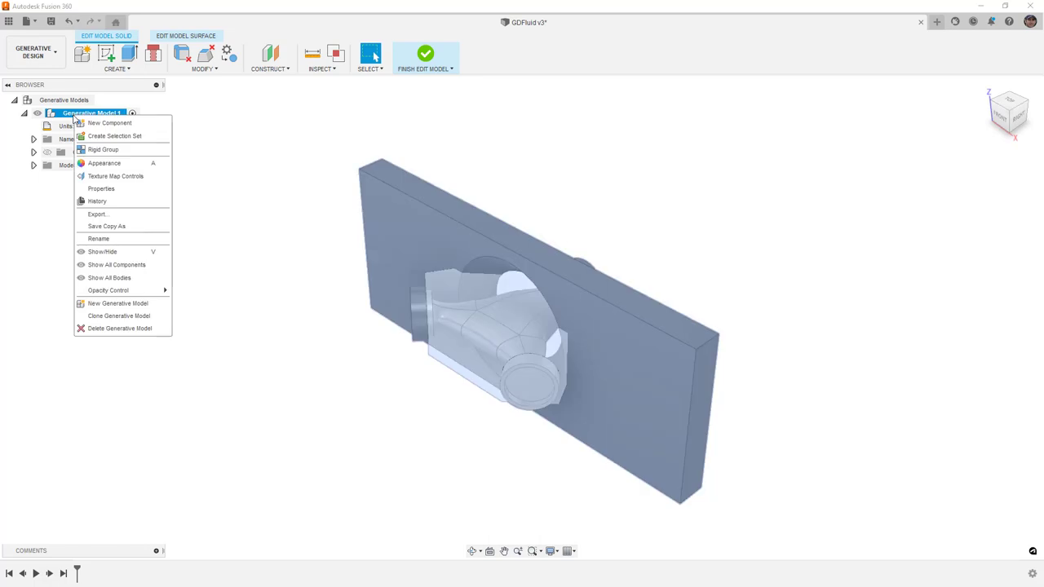
{"action": "left_click", "coordinate": [128, 316]}
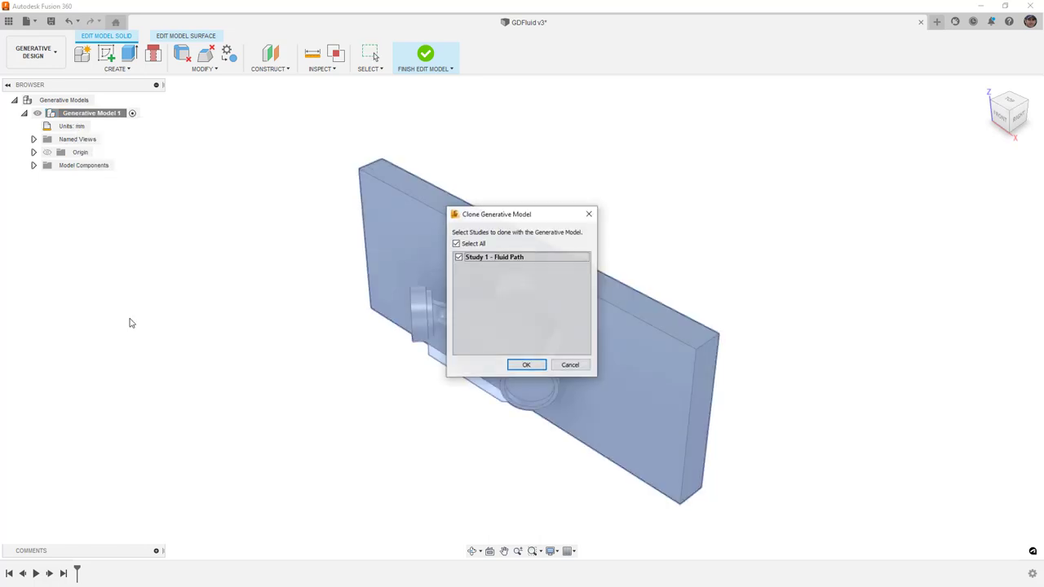
{"action": "left_click", "coordinate": [527, 365]}
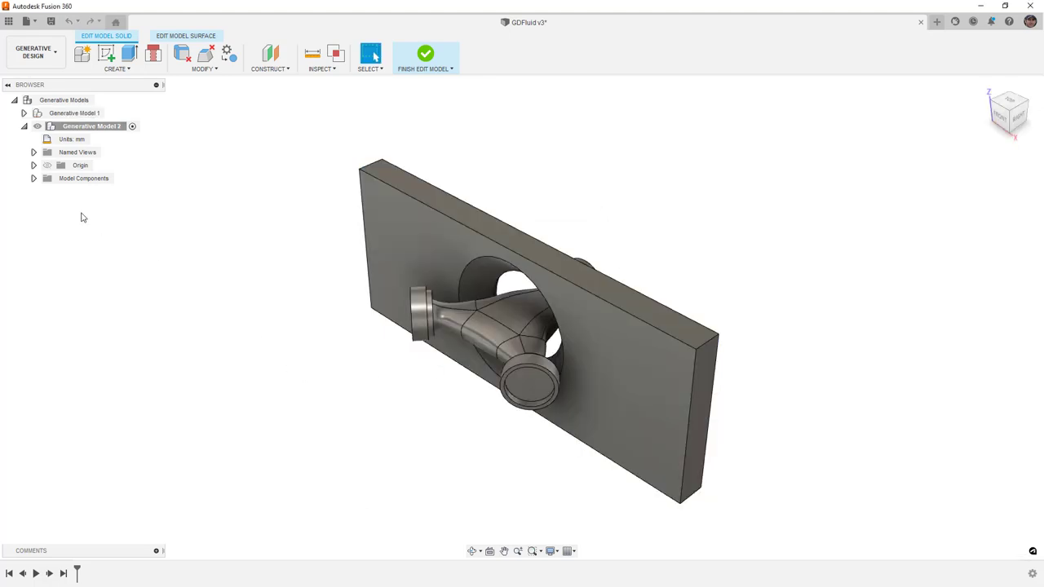
In the cloned Generative Model 2, show the block Body14 and remove the organic Body13
{"action": "left_click", "coordinate": [33, 178]}
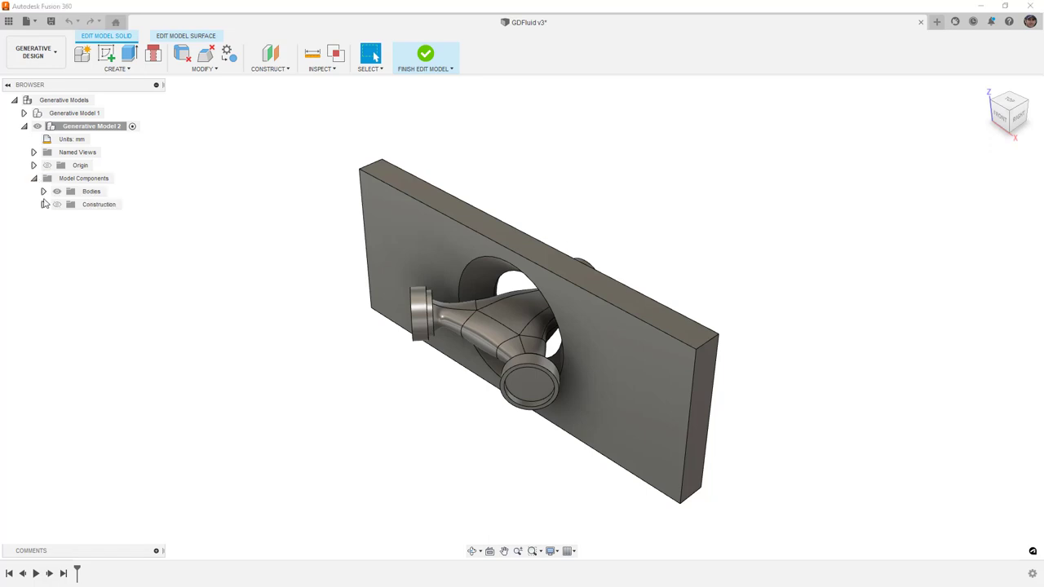
{"action": "left_click", "coordinate": [43, 191]}
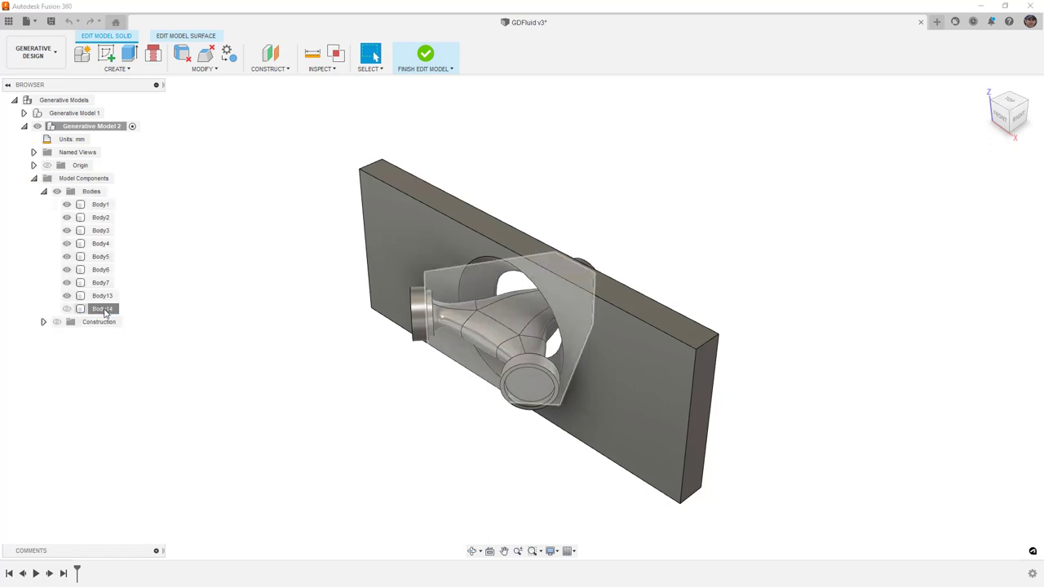
{"action": "left_click", "coordinate": [103, 310]}
{"action": "left_click", "coordinate": [67, 295]}
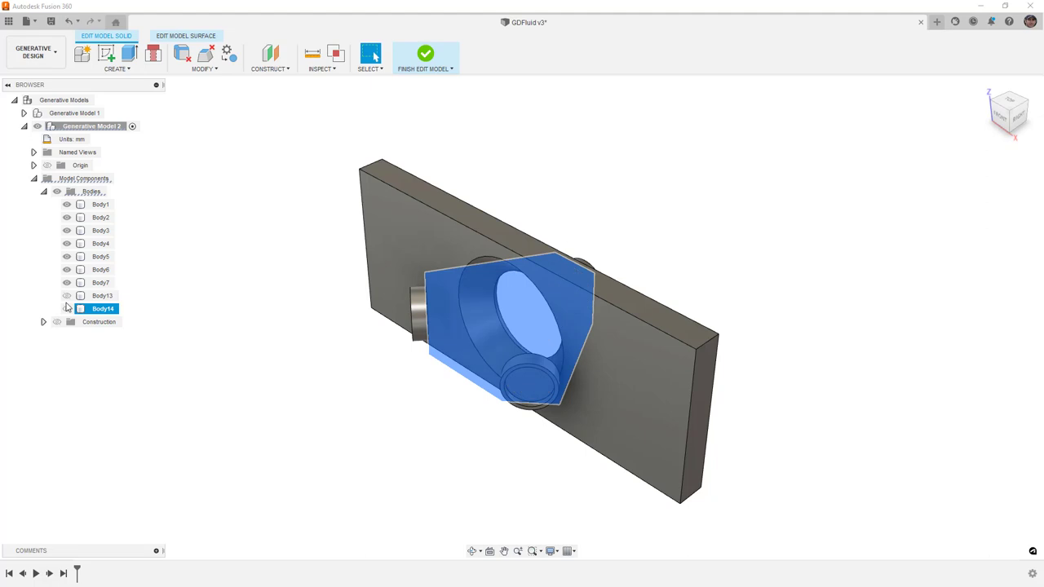
{"action": "left_click", "coordinate": [67, 308]}
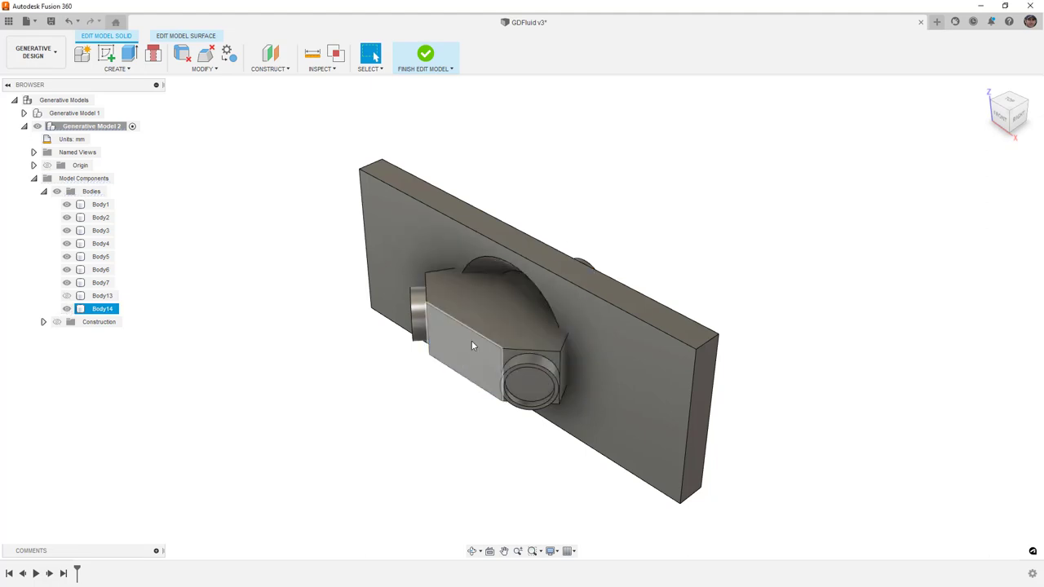
{"action": "left_click", "coordinate": [102, 296]}
{"action": "right_click", "coordinate": [101, 299]}
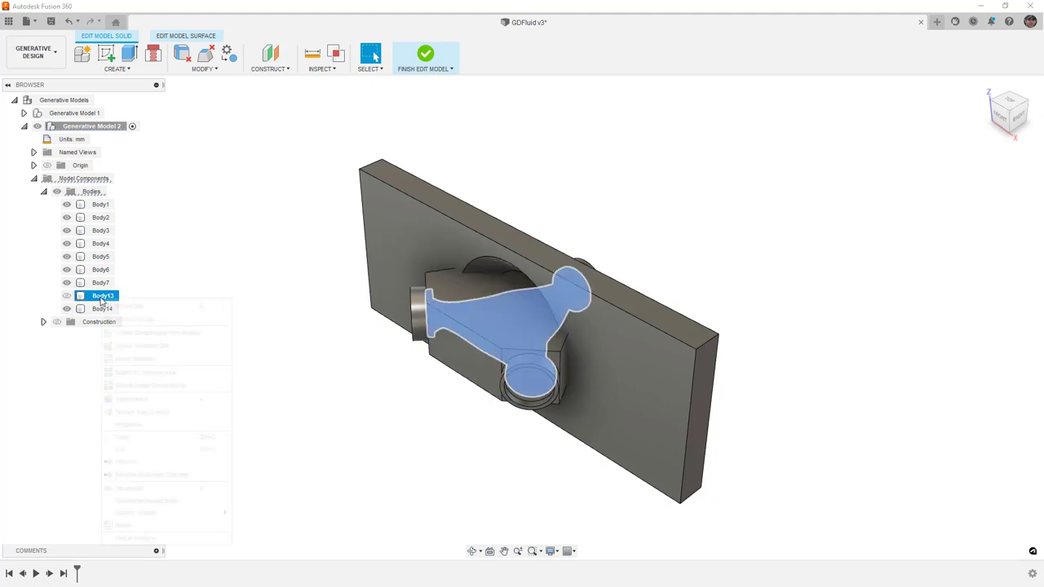
{"action": "left_click", "coordinate": [137, 463]}
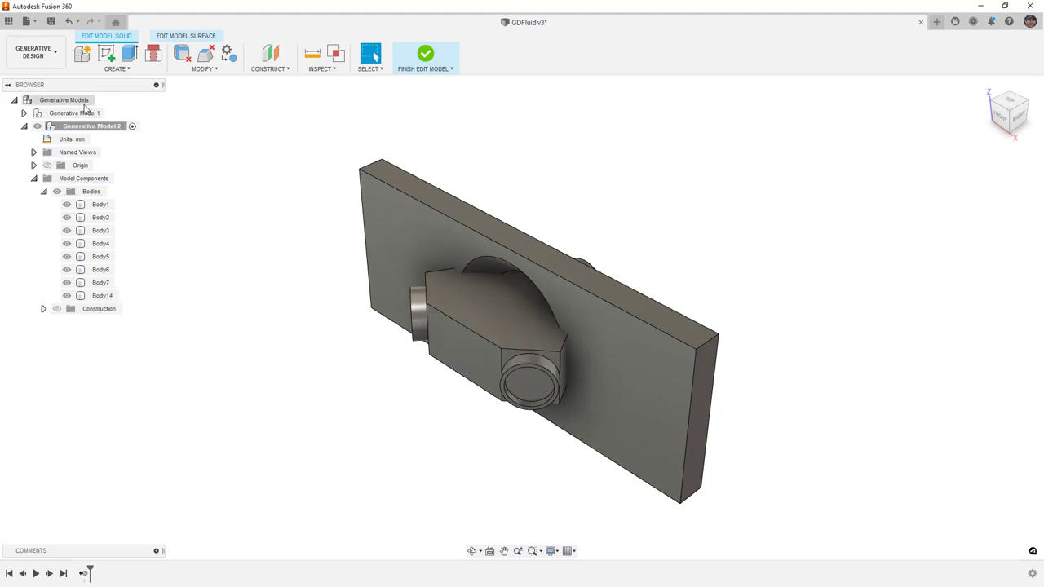
Activate Generative Model 1 and remove the hidden block Body14 from it
{"action": "left_click", "coordinate": [110, 113]}
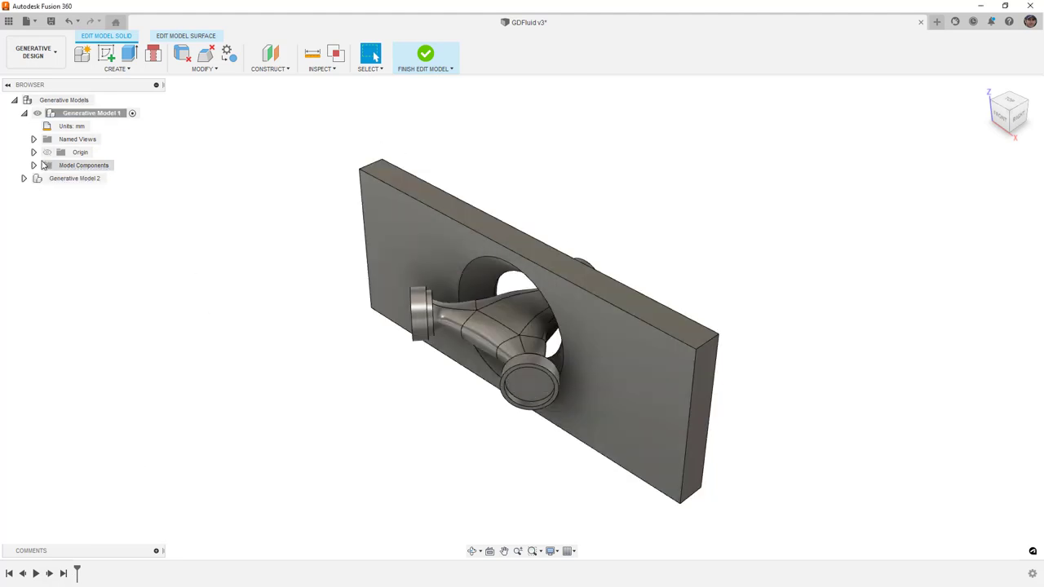
{"action": "left_click", "coordinate": [33, 165]}
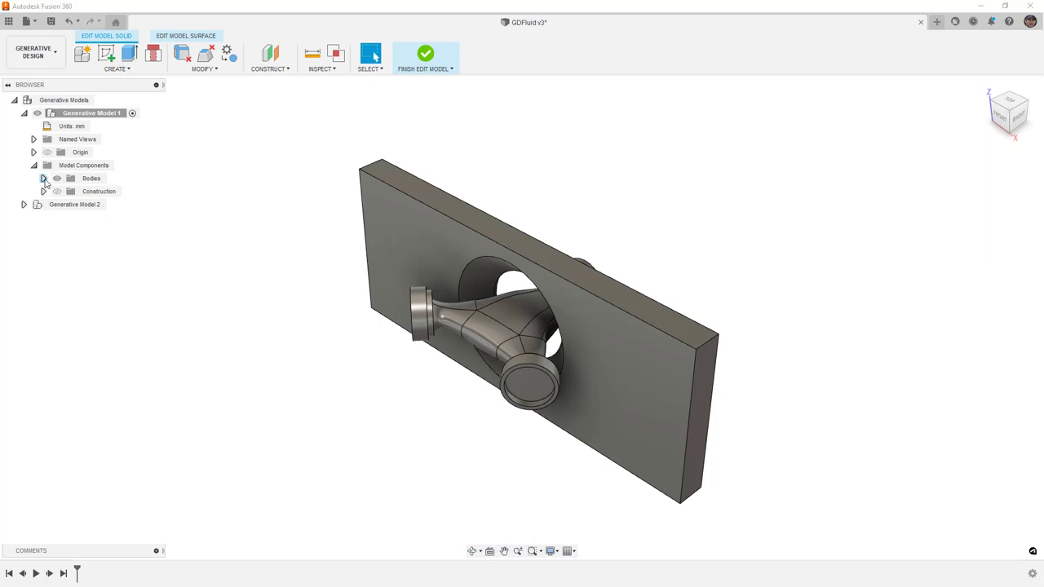
{"action": "left_click", "coordinate": [44, 178]}
{"action": "left_click", "coordinate": [103, 296]}
{"action": "right_click", "coordinate": [104, 299]}
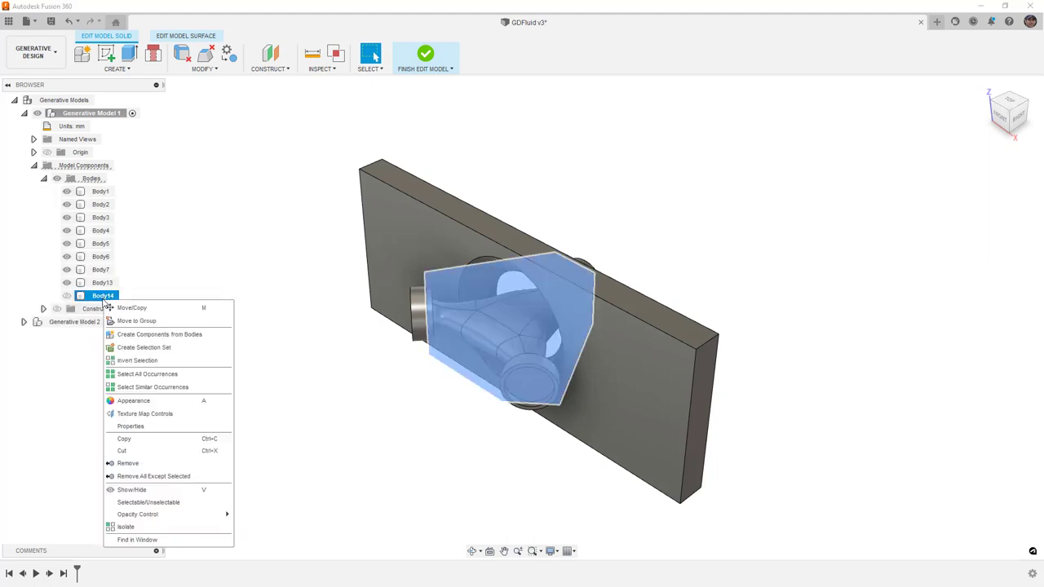
{"action": "left_click", "coordinate": [143, 463]}
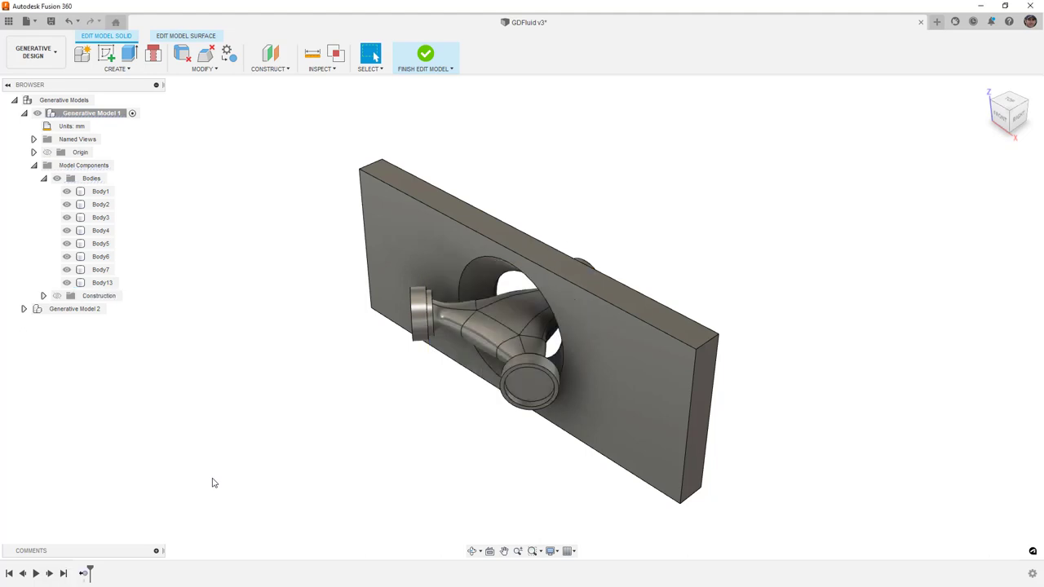
Switch to Generative Model 2 to check its bodies, finish editing the models, and activate Generative Model 1 with its study
{"action": "double_click", "coordinate": [105, 309]}
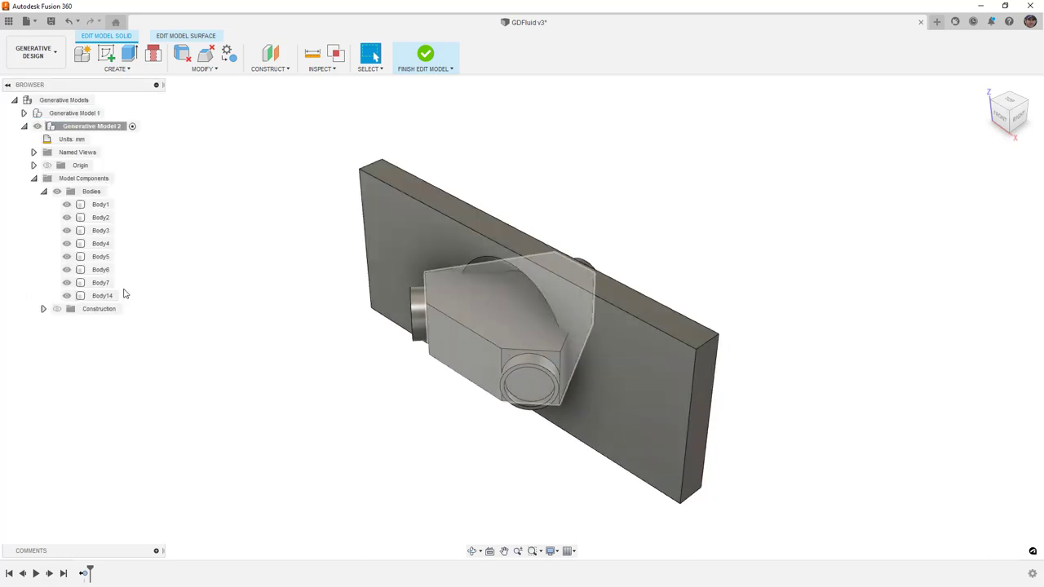
{"action": "left_click", "coordinate": [424, 55]}
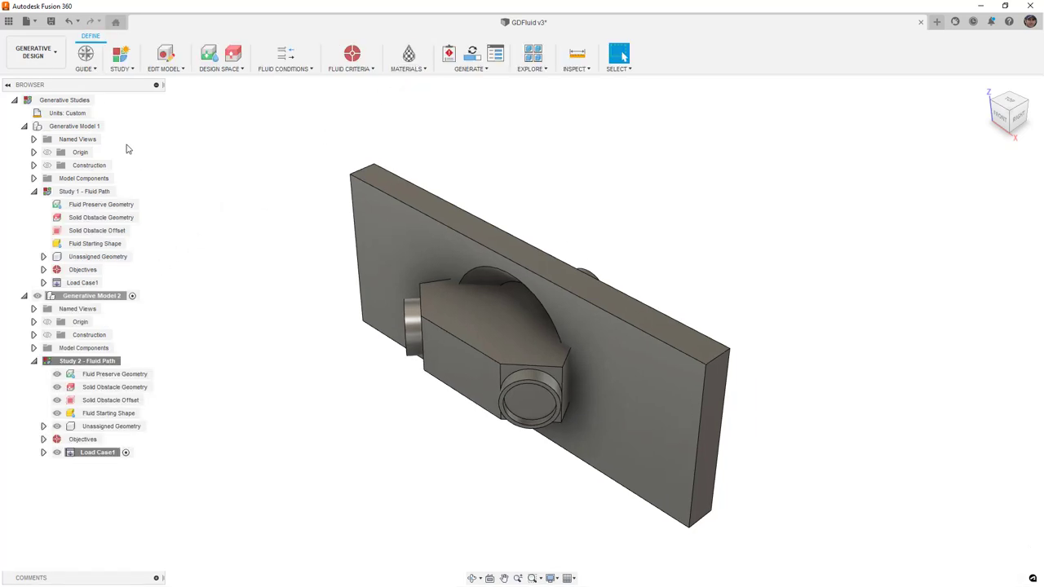
{"action": "left_click", "coordinate": [110, 126]}
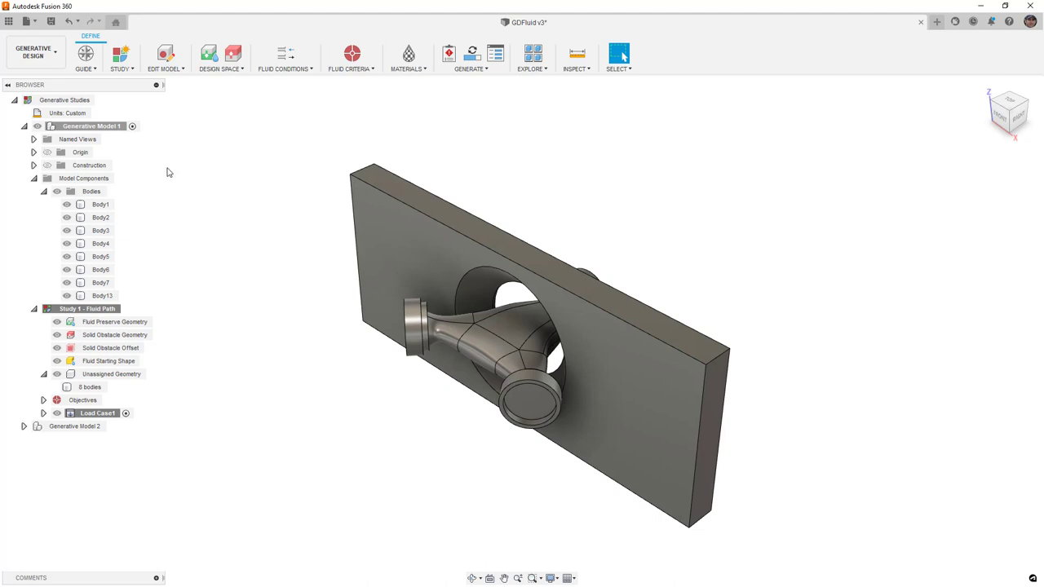
Assign the three discs inside the ring connectors, Body2, Body4 and Body6, as fluid preserve geometry in Study 1
{"action": "left_click", "coordinate": [209, 57]}
{"action": "middle_click_drag", "start_coordinate": [314, 358], "coordinate": [349, 334], "text": "shift"}
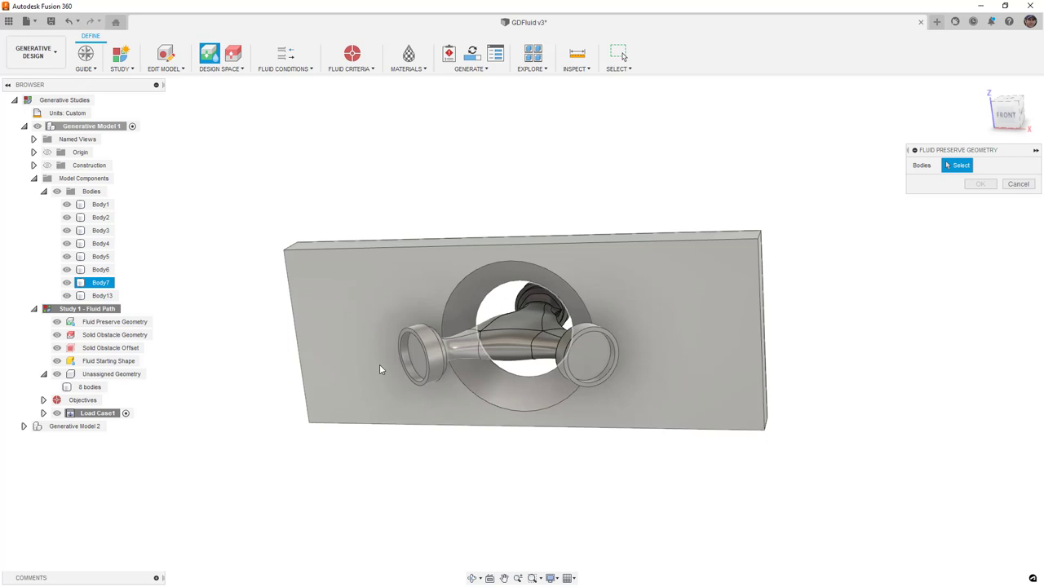
{"action": "left_click", "coordinate": [420, 356]}
{"action": "left_click", "coordinate": [571, 357]}
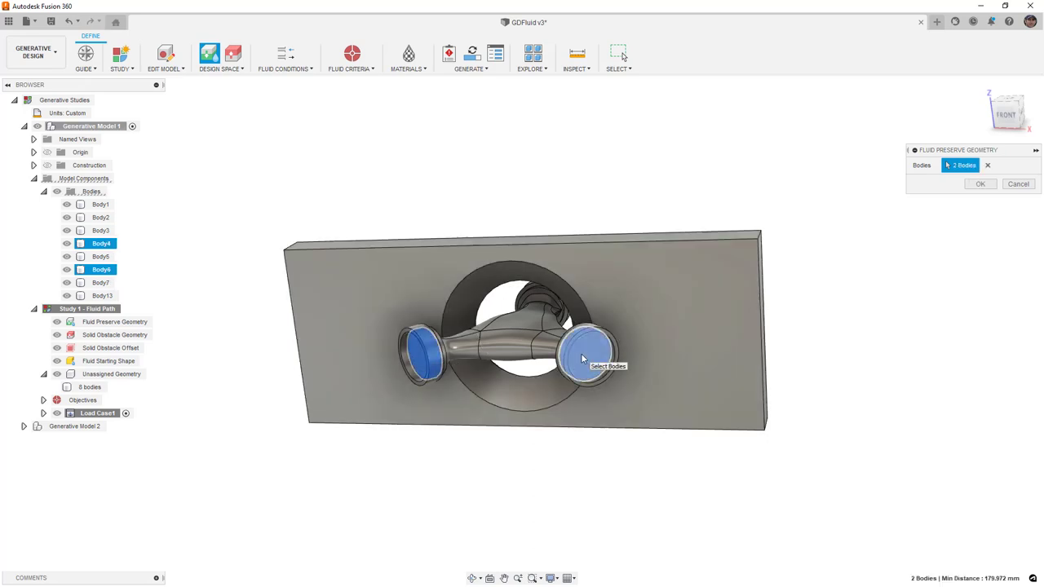
{"action": "middle_click_drag", "start_coordinate": [661, 350], "coordinate": [564, 382], "text": "shift"}
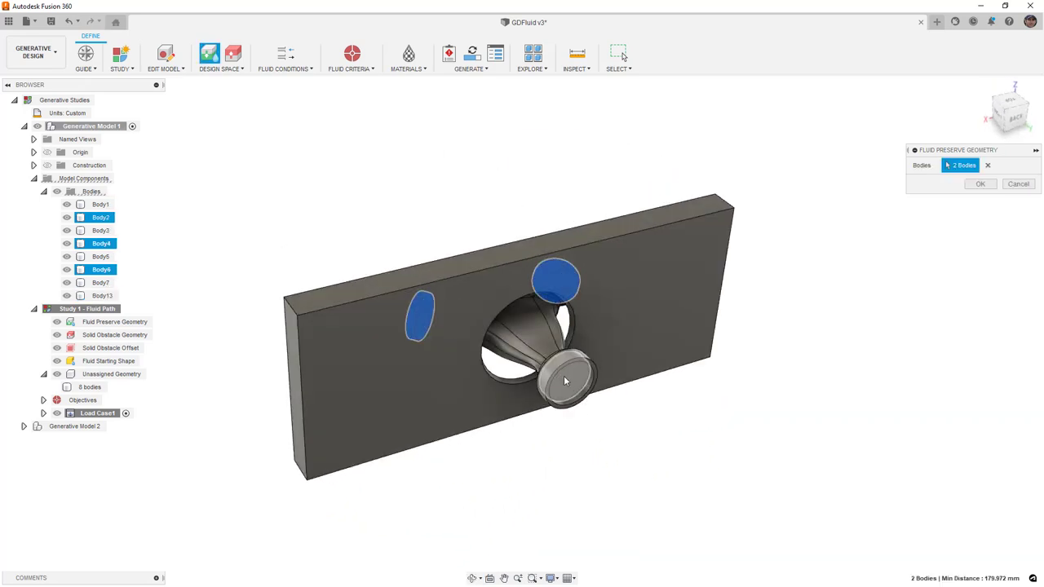
{"action": "left_click", "coordinate": [563, 382]}
{"action": "middle_click_drag", "start_coordinate": [494, 356], "coordinate": [598, 359], "text": "shift"}
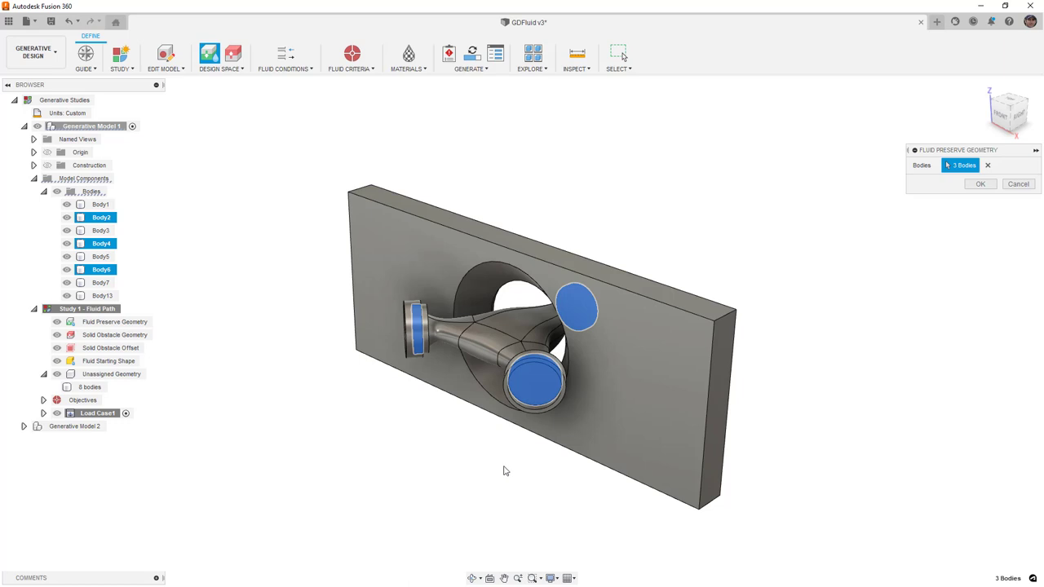
{"action": "left_click", "coordinate": [980, 183]}
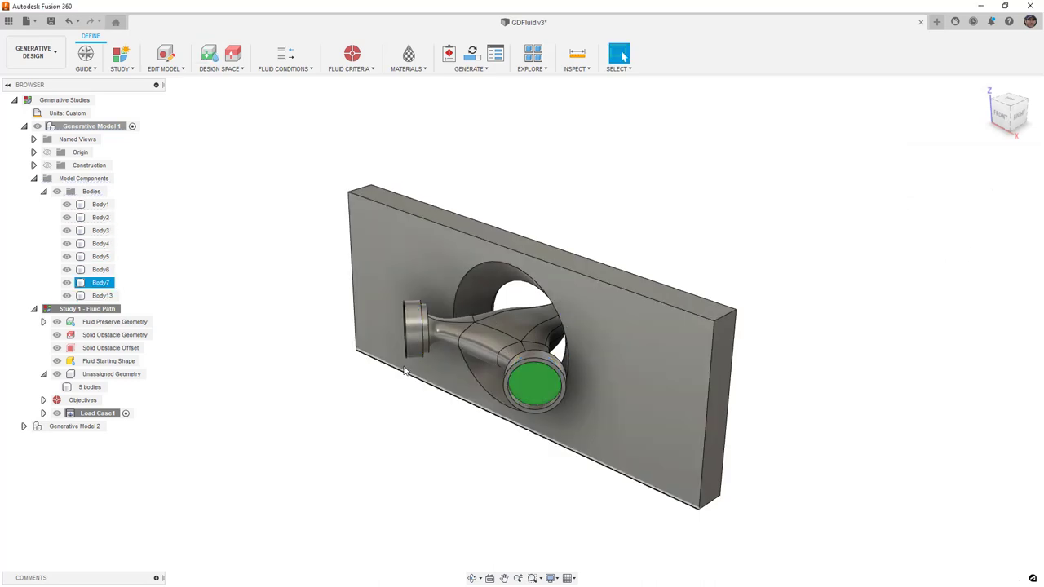
Assign the rectangular plate and the three ring connectors (Body7, Body1, Body3, Body5) as solid obstacle geometry in Study 1
{"action": "left_click", "coordinate": [235, 55]}
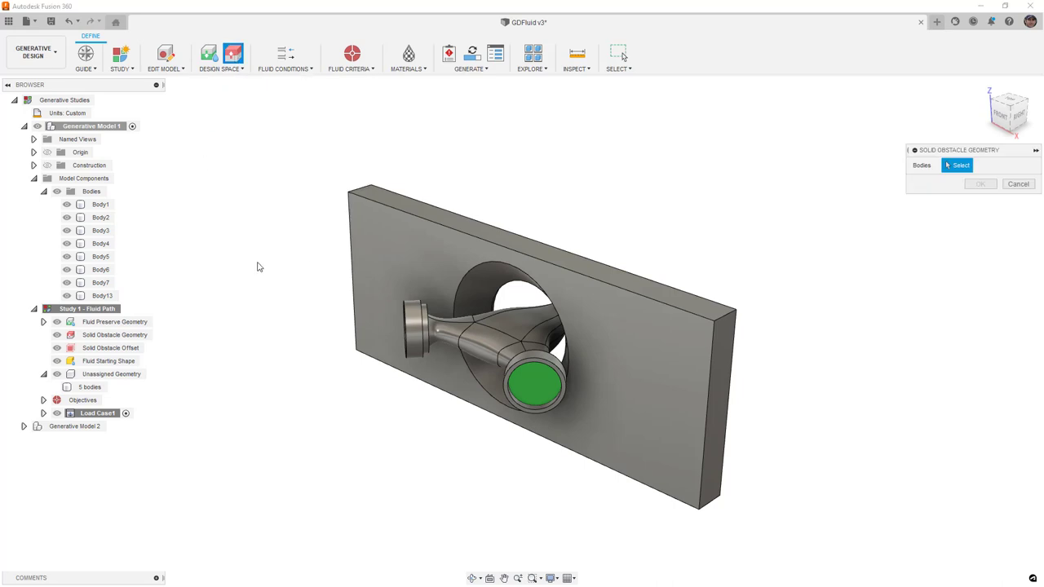
{"action": "left_click", "coordinate": [425, 240]}
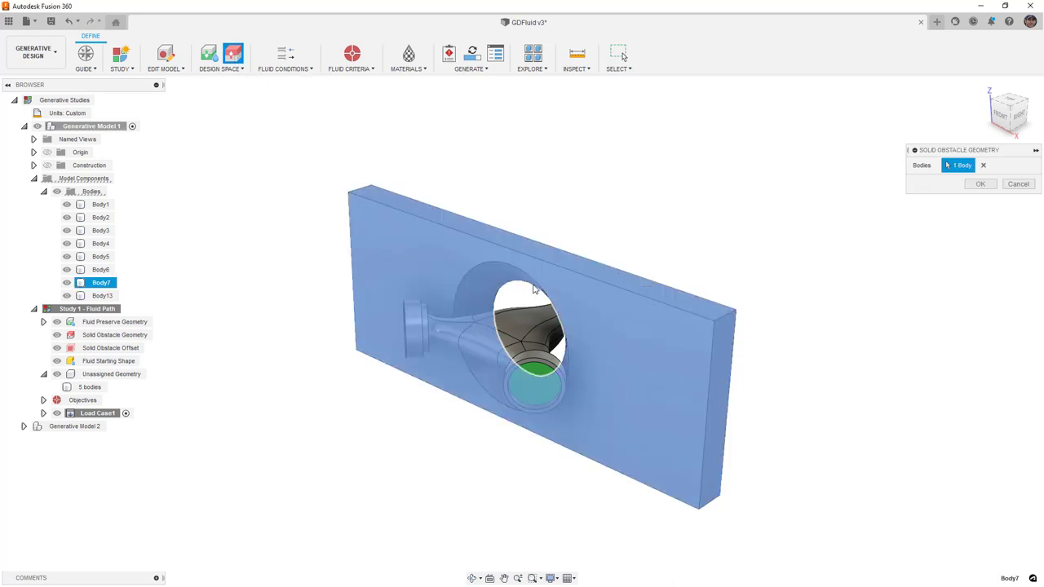
{"action": "left_click", "coordinate": [437, 291]}
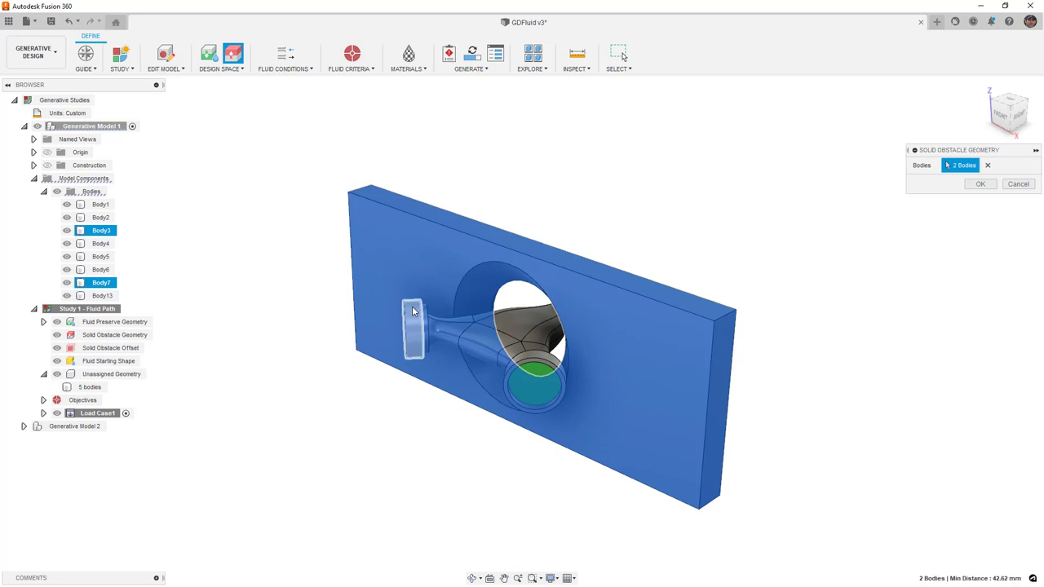
{"action": "left_click", "coordinate": [413, 311]}
{"action": "middle_click_drag", "start_coordinate": [413, 311], "coordinate": [594, 306], "text": "shift"}
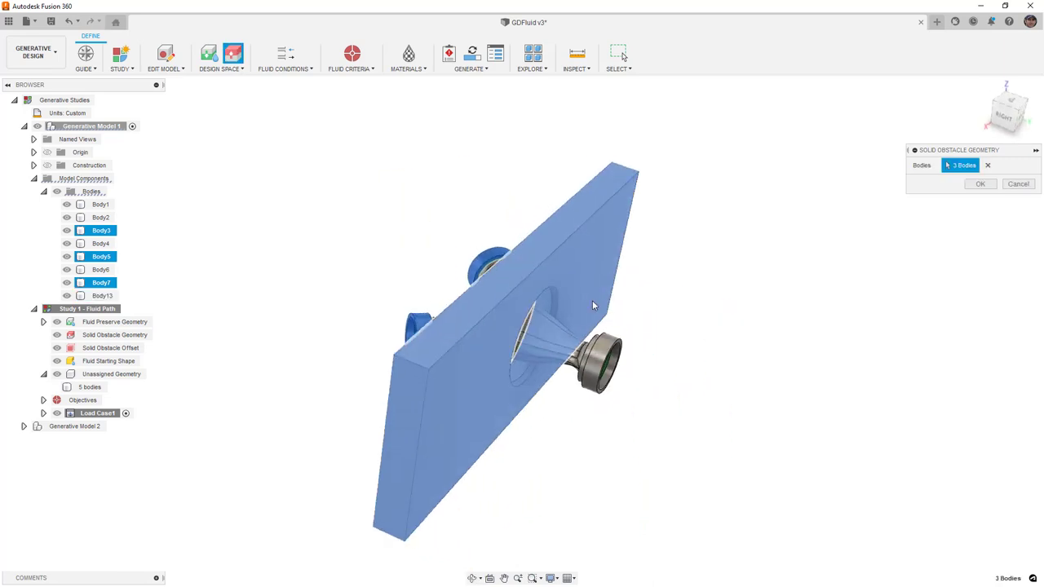
{"action": "left_click", "coordinate": [599, 363]}
{"action": "middle_click_drag", "start_coordinate": [600, 363], "coordinate": [650, 278], "text": "shift"}
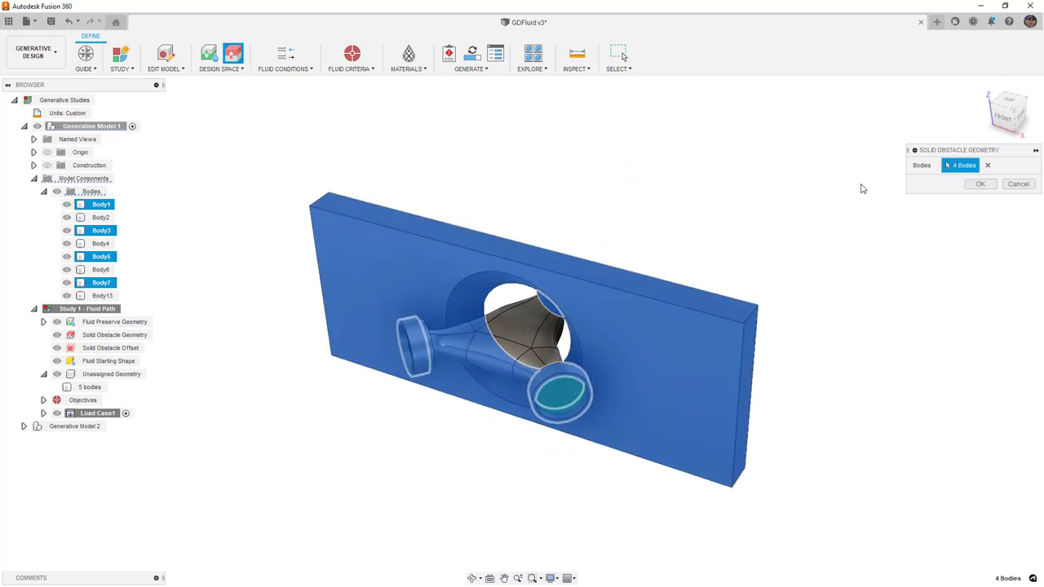
{"action": "left_click", "coordinate": [980, 184]}
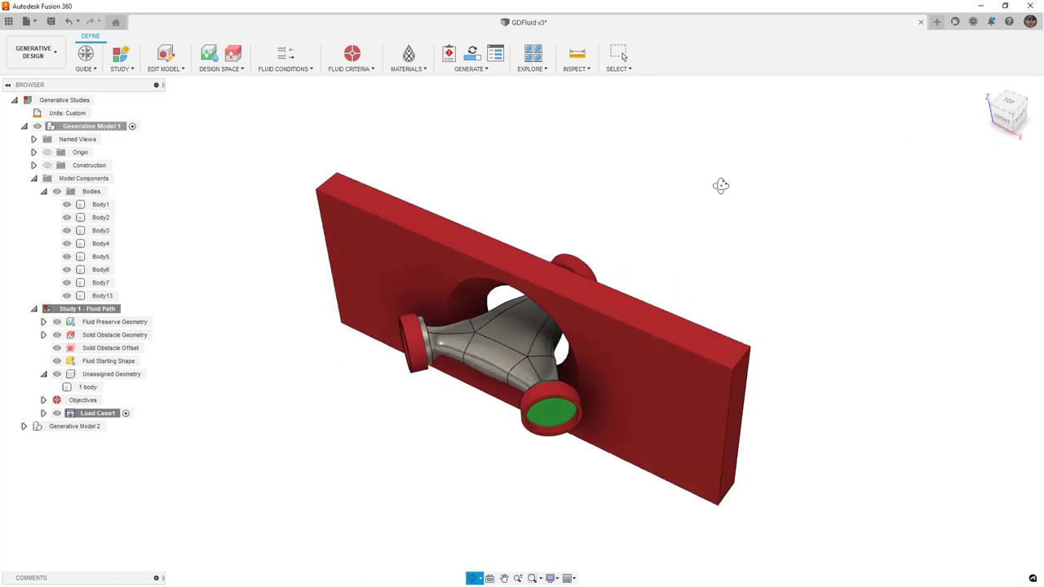
Assign the organic three-way duct Body13 as the fluid starting shape of Study 1
{"action": "left_click", "coordinate": [221, 69]}
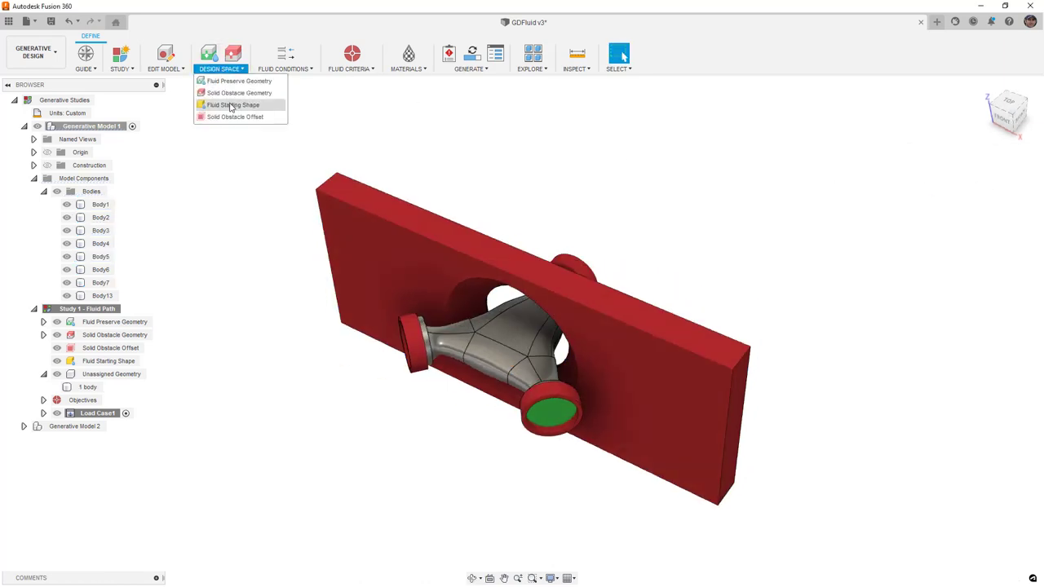
{"action": "left_click", "coordinate": [232, 106]}
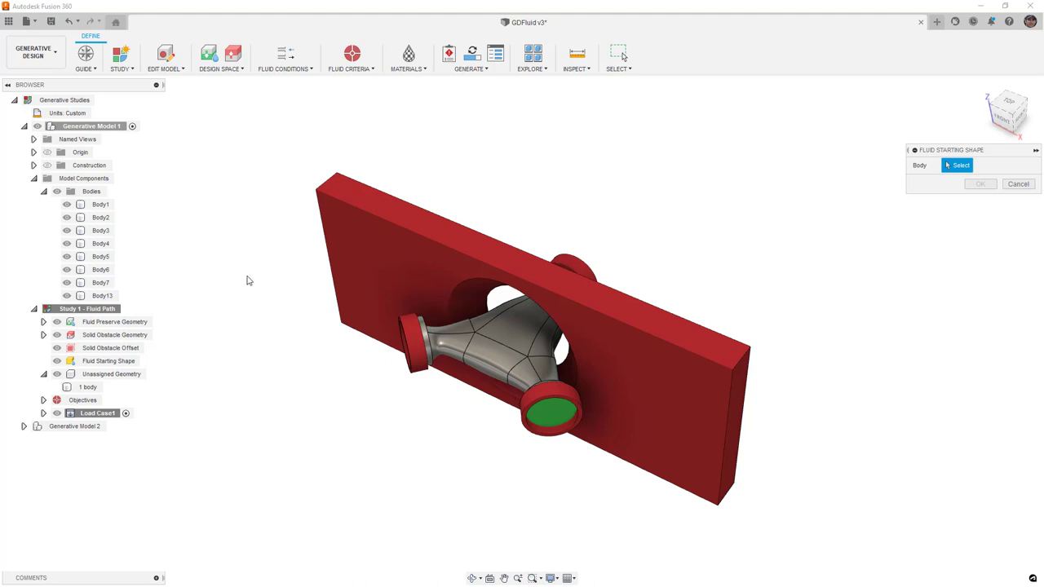
{"action": "left_click", "coordinate": [457, 346]}
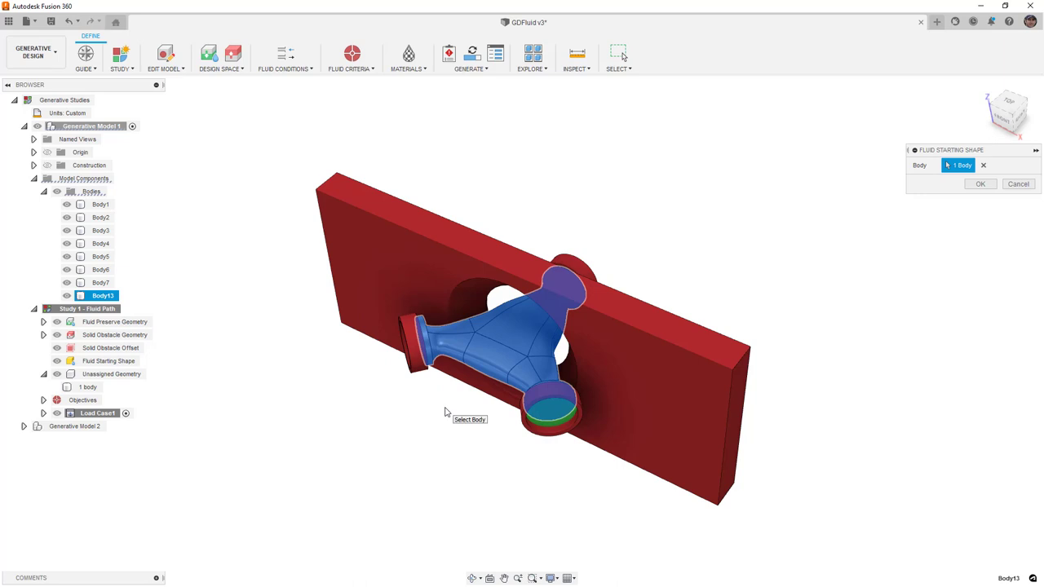
{"action": "left_click", "coordinate": [984, 184]}
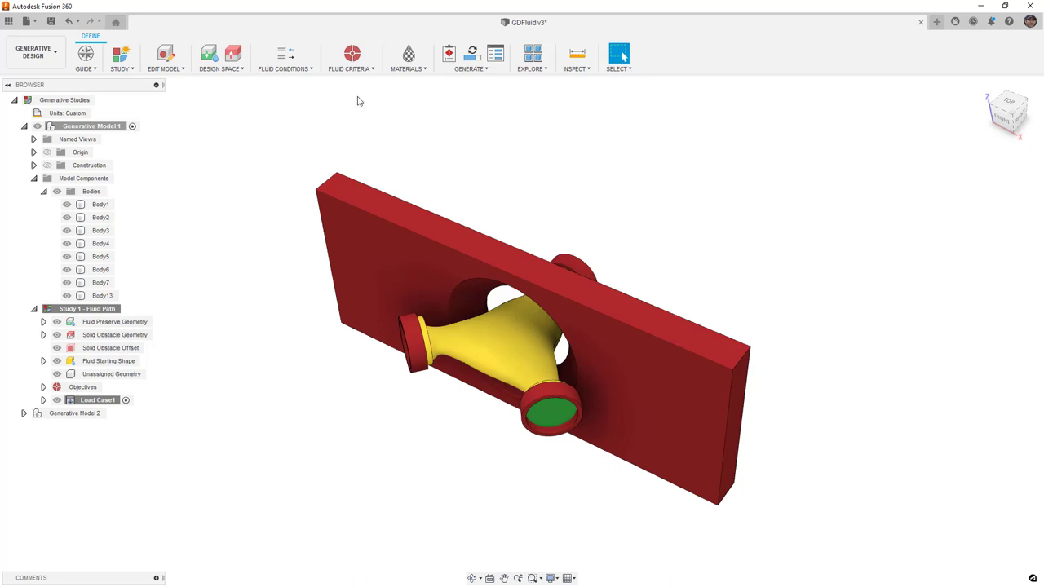
Start a Flow Rate inlet condition and target the outer disc faces of the two connectors on the plate's front side
{"action": "left_click", "coordinate": [294, 56]}
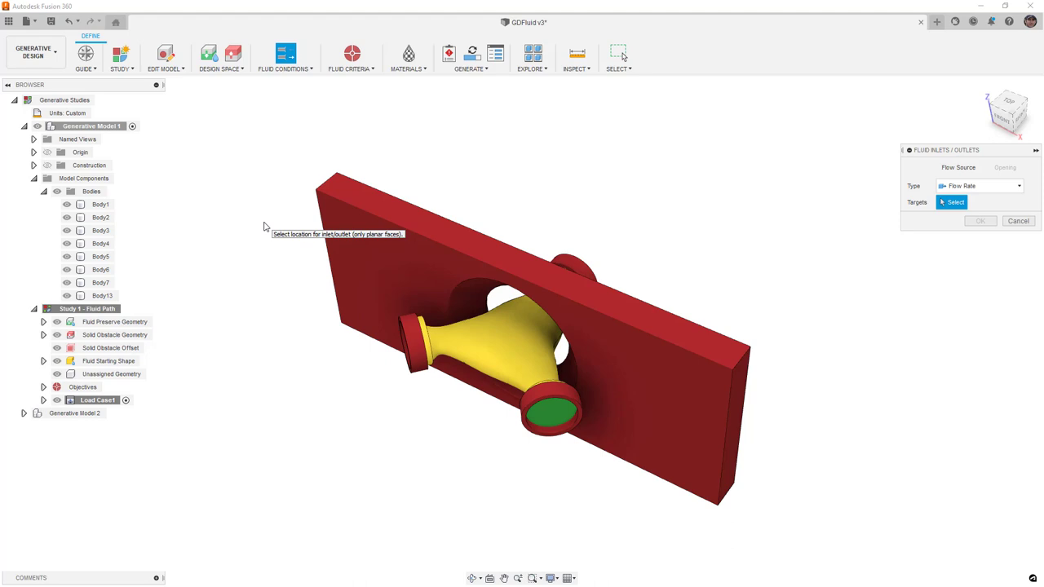
{"action": "middle_click_drag", "start_coordinate": [394, 286], "coordinate": [428, 255], "text": "shift"}
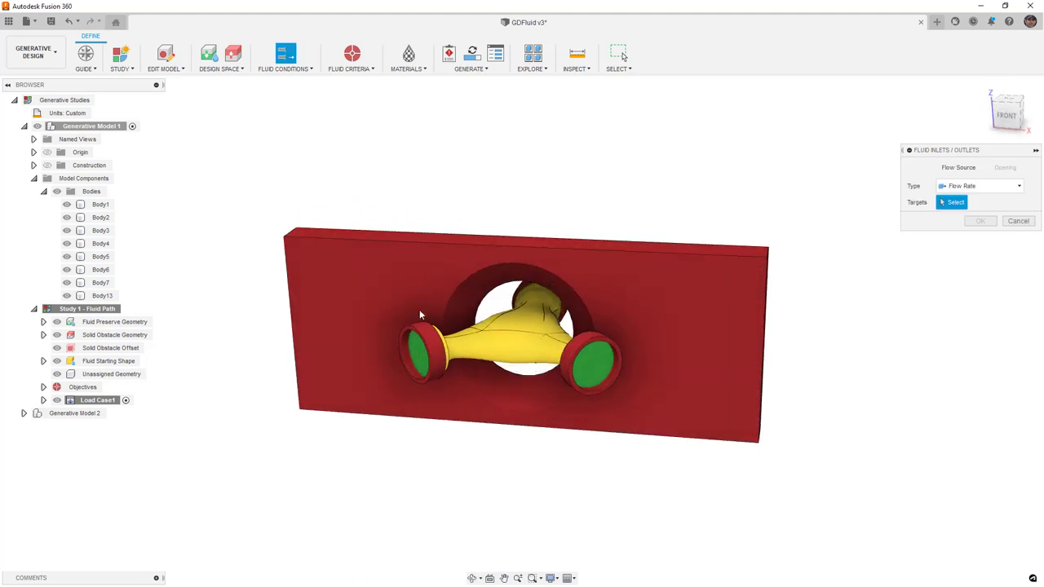
{"action": "left_click", "coordinate": [417, 352]}
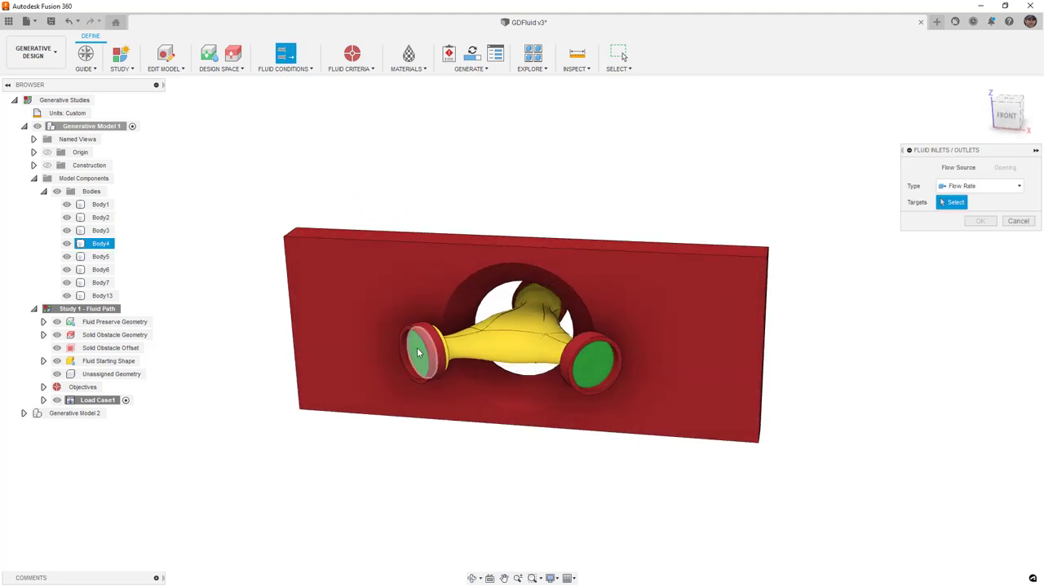
{"action": "left_click", "coordinate": [592, 364]}
{"action": "middle_click_drag", "start_coordinate": [592, 364], "coordinate": [577, 356], "text": "shift"}
{"action": "scroll", "coordinate": [563, 420], "scroll_direction": "up", "scroll_amount": 5}
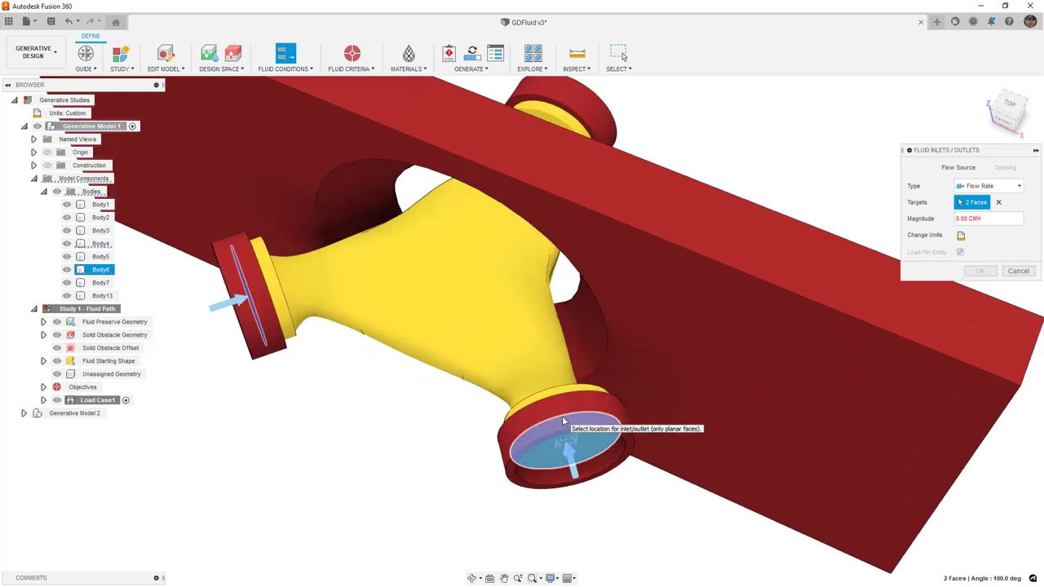
{"action": "scroll", "coordinate": [558, 396], "scroll_direction": "down", "scroll_amount": 5}
{"action": "mouse_move", "coordinate": [558, 396]}
{"action": "middle_mouse_down", "text": "shift"}
{"action": "mouse_move", "coordinate": [522, 359]}
{"action": "mouse_move", "coordinate": [566, 415]}
{"action": "middle_mouse_up", "text": "shift"}
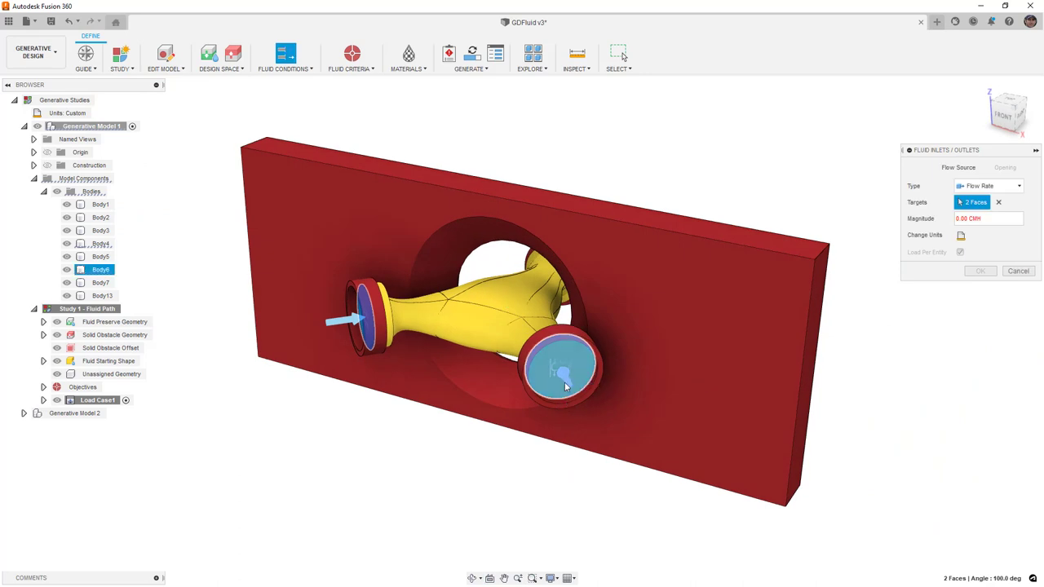
{"action": "scroll", "coordinate": [563, 392], "scroll_direction": "down", "scroll_amount": 3}
{"action": "middle_click_drag", "start_coordinate": [538, 454], "coordinate": [534, 472], "text": "shift"}
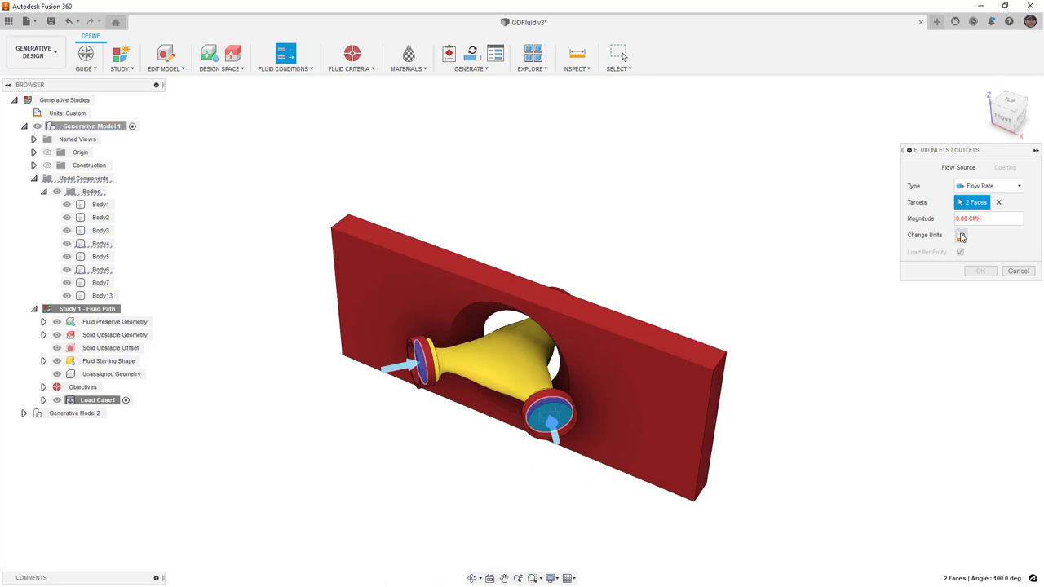
Keep the inlet type as Flow Rate, change its units to CFM and apply a magnitude of 150 CFM
{"action": "left_click", "coordinate": [985, 191]}
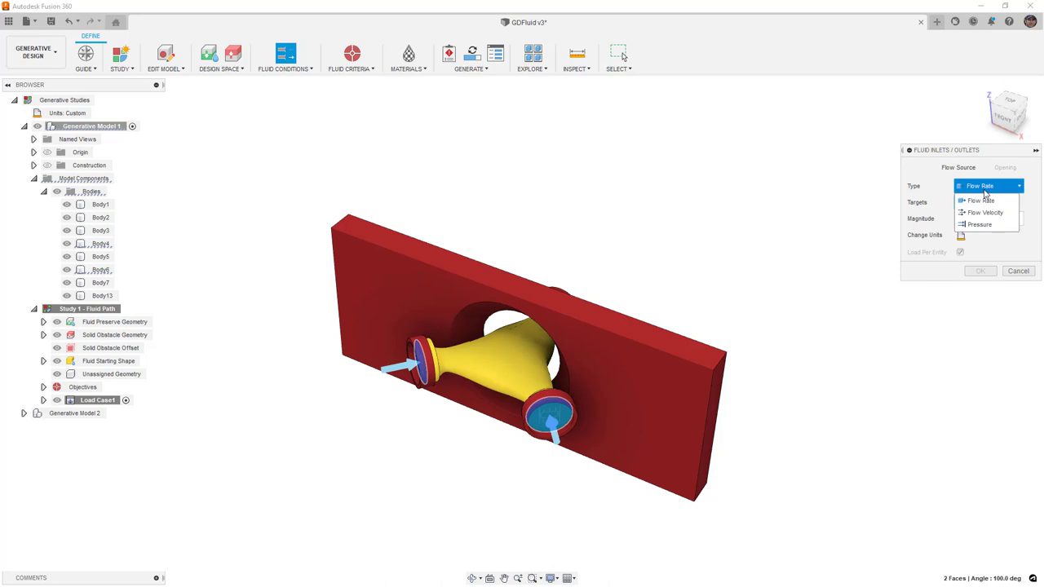
{"action": "left_click", "coordinate": [995, 199]}
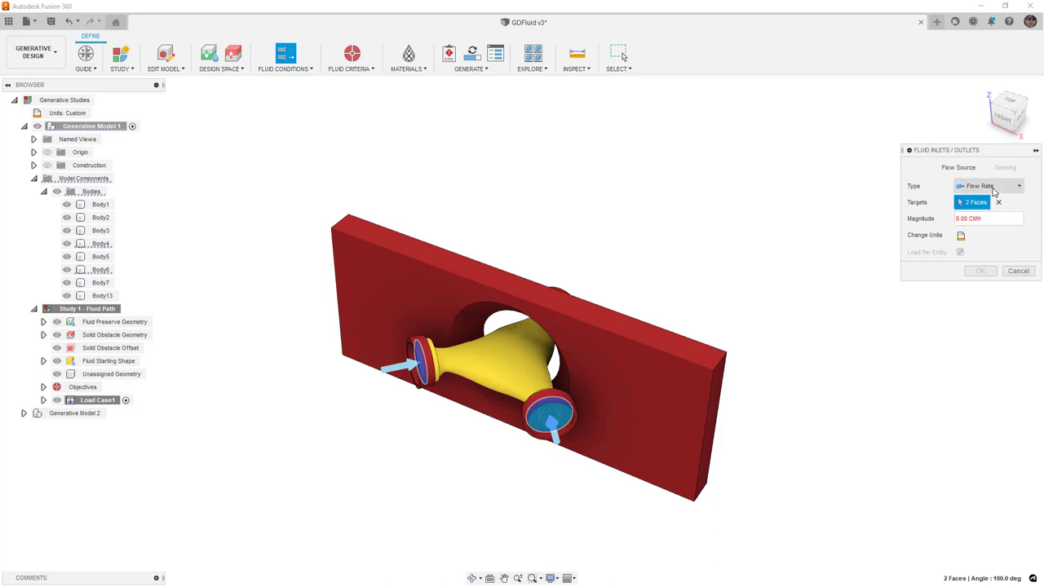
{"action": "left_click", "coordinate": [962, 235]}
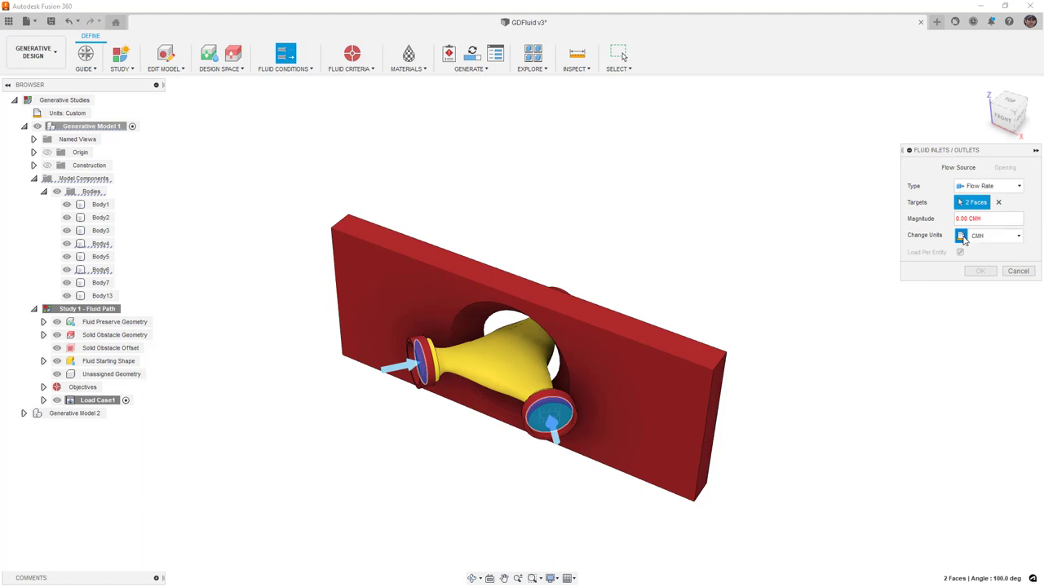
{"action": "left_click", "coordinate": [983, 235]}
{"action": "left_click", "coordinate": [992, 273]}
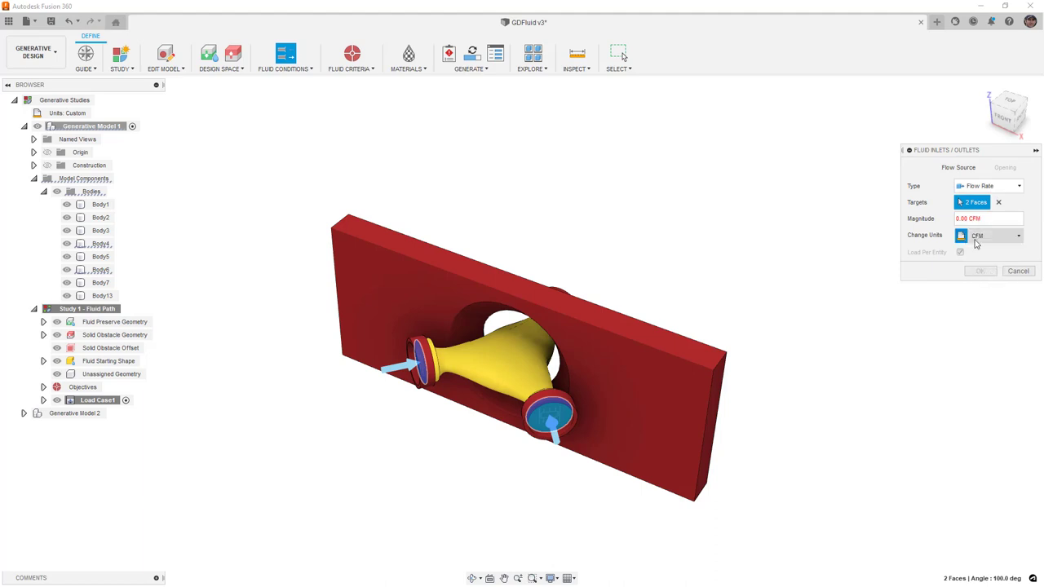
{"action": "left_click", "coordinate": [967, 218]}
{"action": "type", "text": "150"}
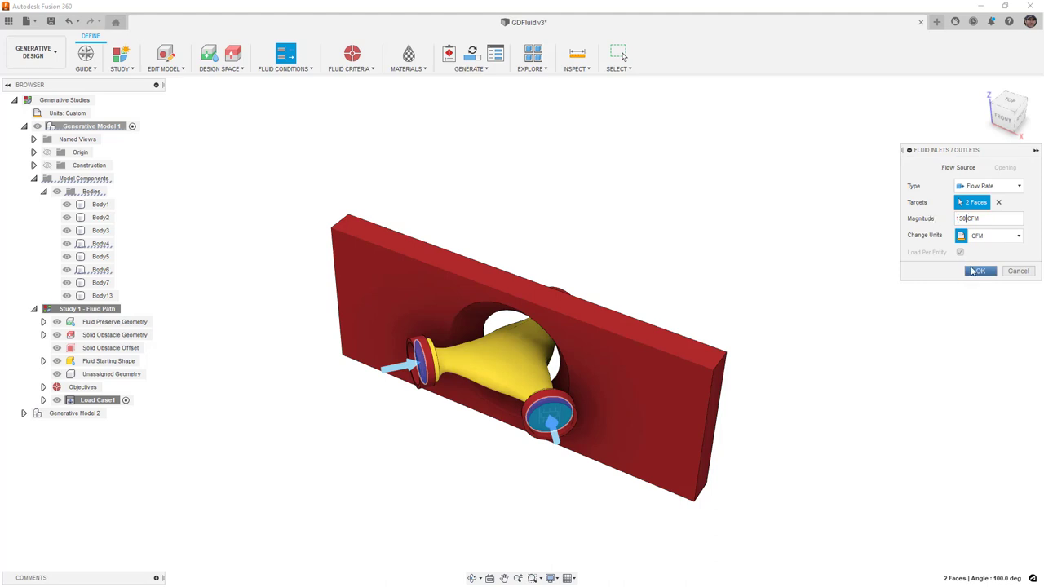
{"action": "left_click", "coordinate": [976, 272]}
Add a Pressure opening on the disc face of the single connector behind the plate, with units set to psi
{"action": "middle_click_drag", "start_coordinate": [839, 268], "coordinate": [693, 254], "text": "shift"}
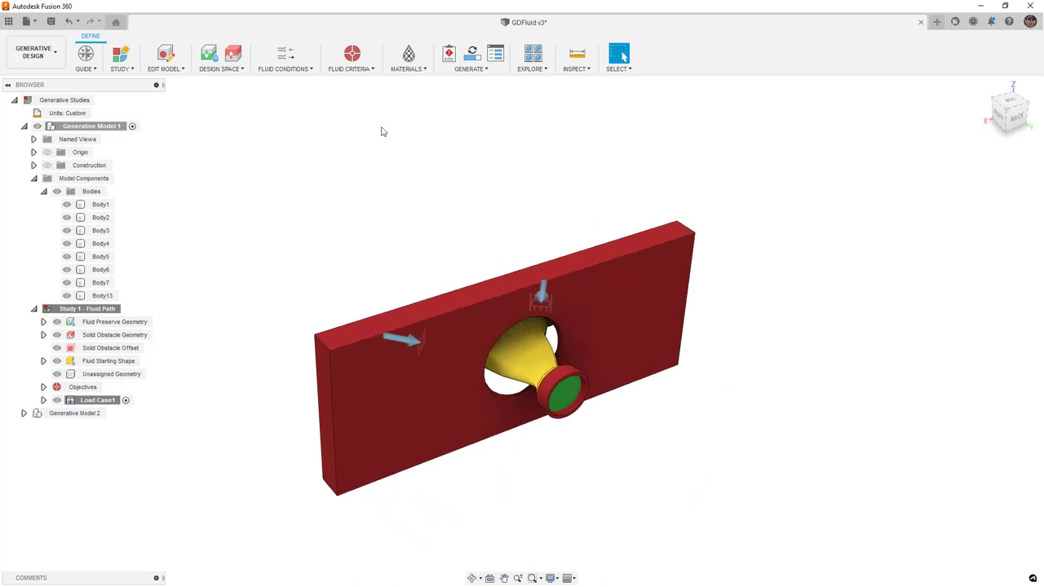
{"action": "left_click", "coordinate": [286, 57]}
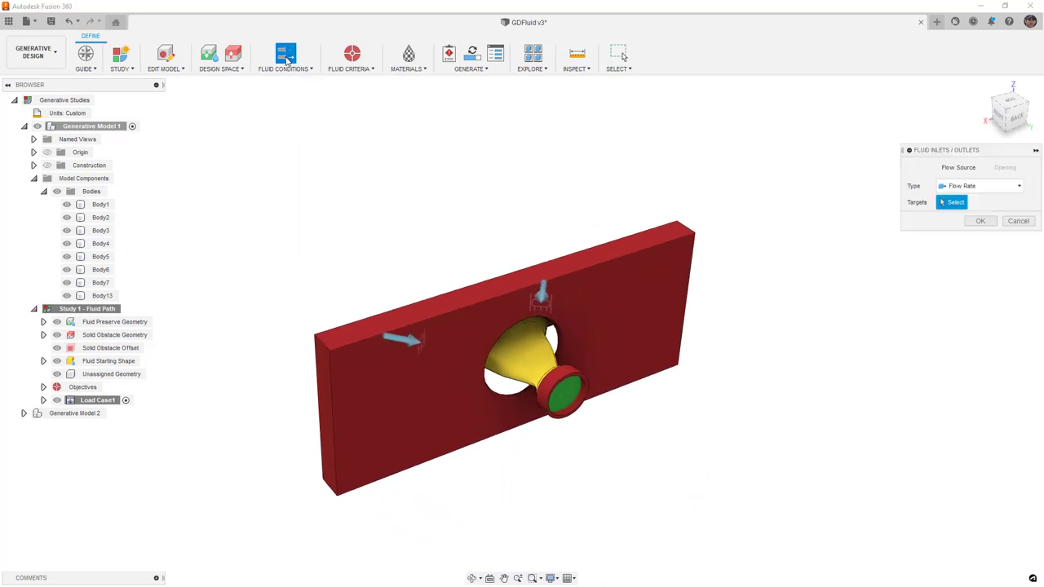
{"action": "left_click", "coordinate": [1007, 187]}
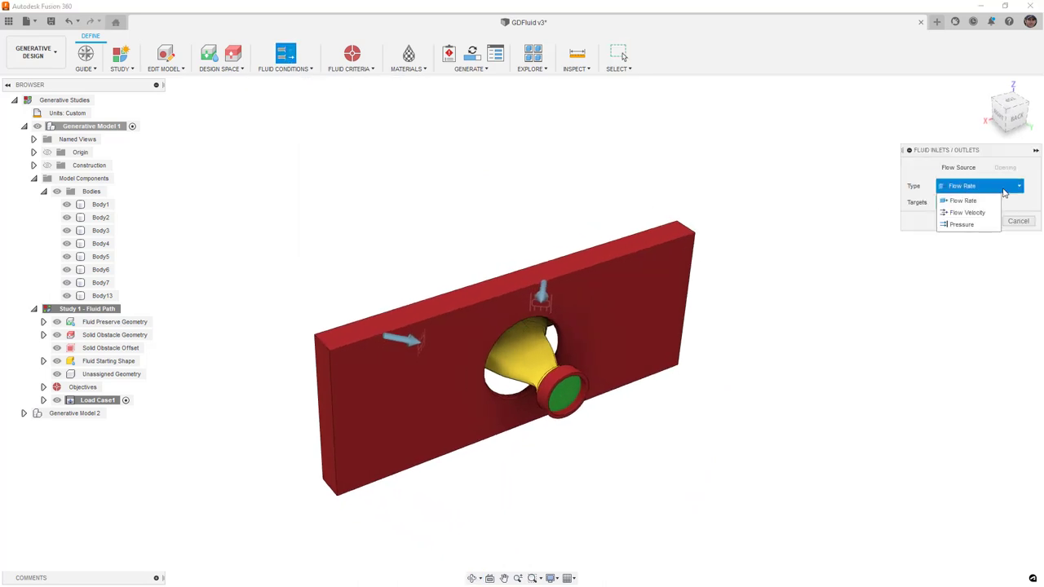
{"action": "left_click", "coordinate": [985, 226]}
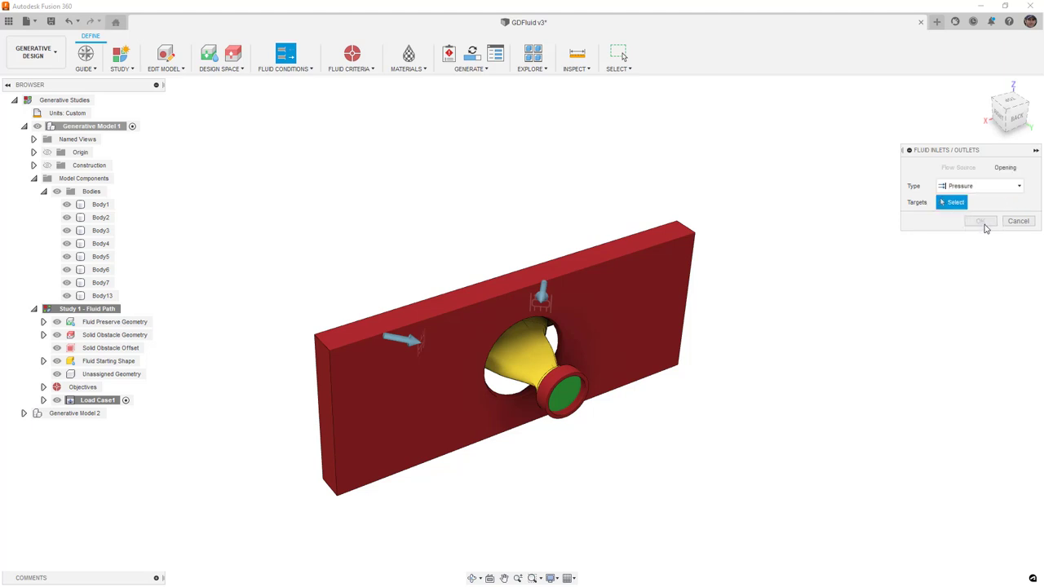
{"action": "left_click", "coordinate": [562, 397]}
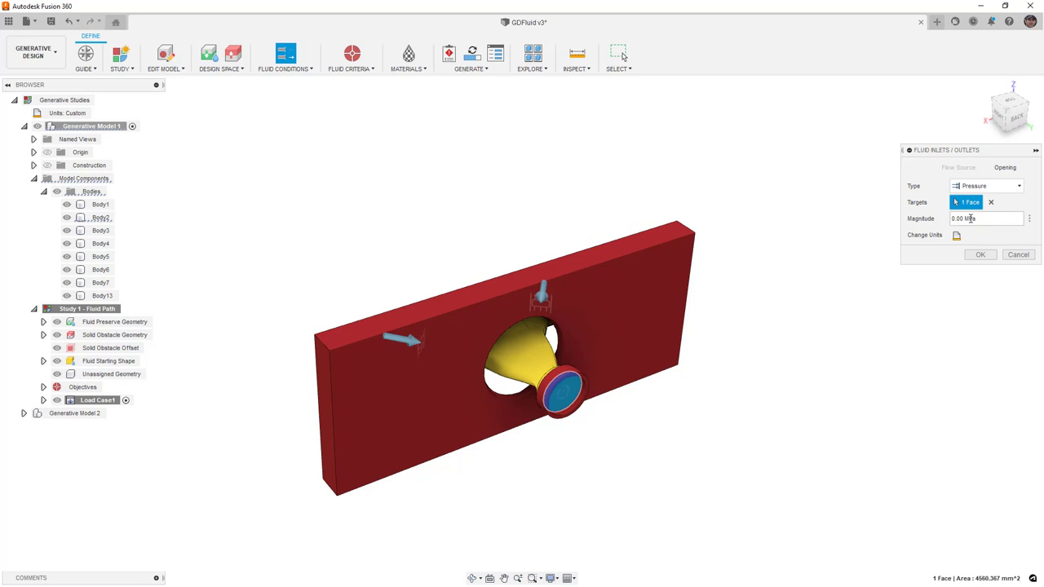
{"action": "left_click", "coordinate": [956, 236]}
{"action": "left_click", "coordinate": [977, 237]}
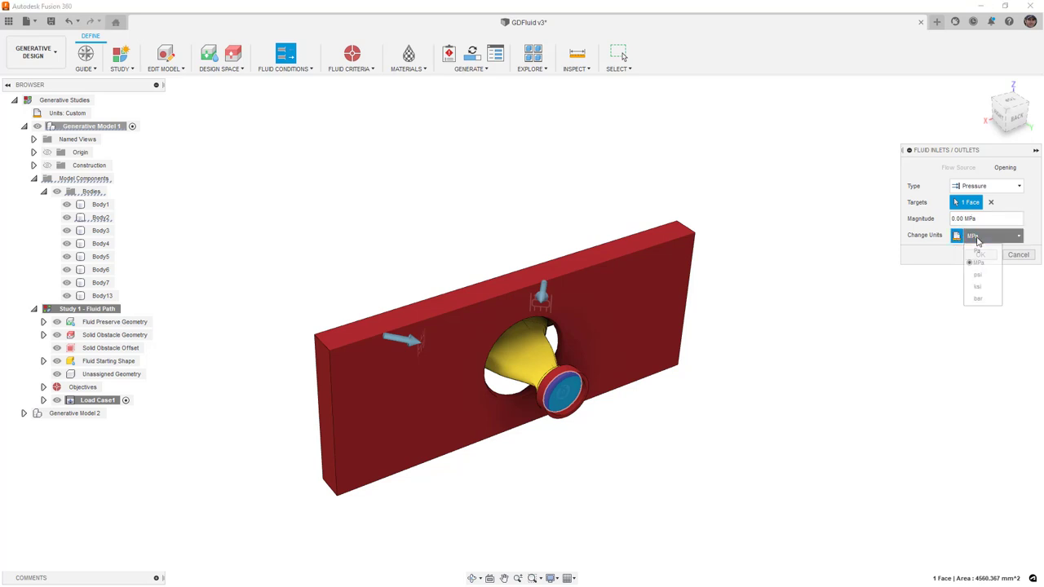
{"action": "left_click", "coordinate": [980, 275]}
{"action": "left_click", "coordinate": [981, 256]}
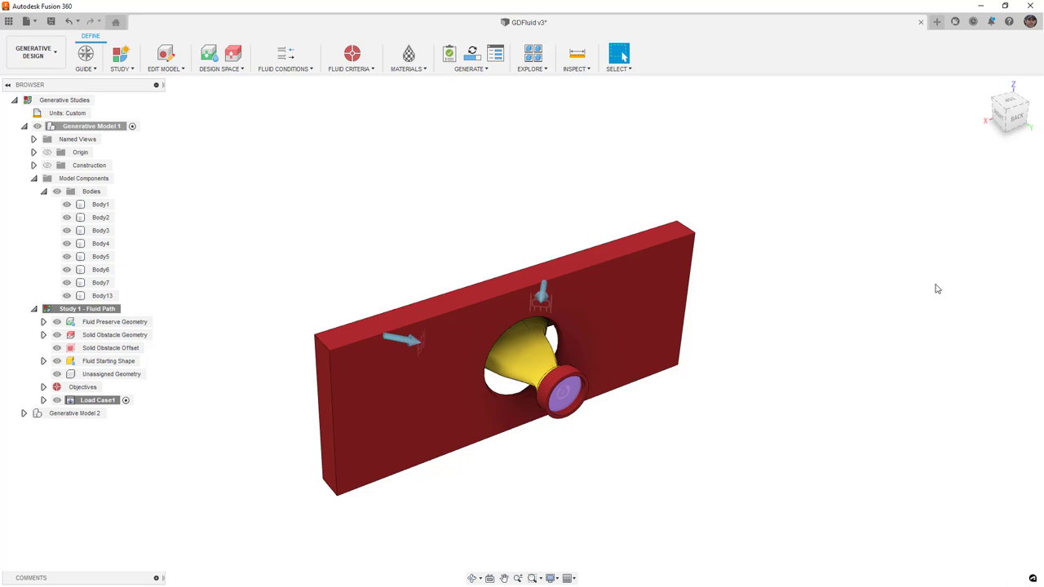
{"action": "left_click", "coordinate": [644, 269]}
{"action": "middle_click_drag", "start_coordinate": [645, 269], "coordinate": [795, 264], "text": "shift"}
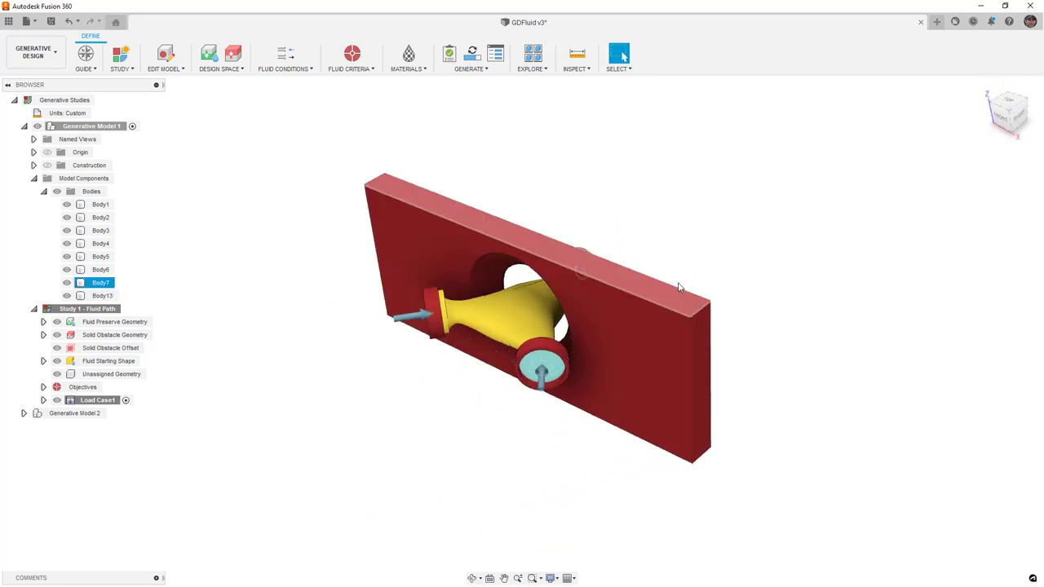
{"action": "left_click", "coordinate": [795, 264]}
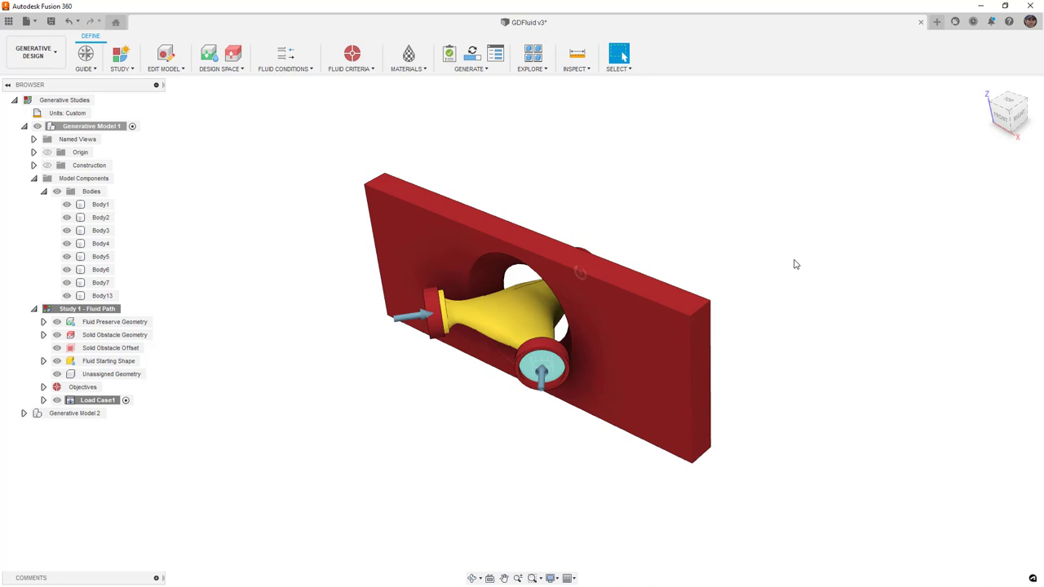
Open the generative models for editing, clone Generative Model 1, and expand the copy's model components to list its bodies
{"action": "left_click", "coordinate": [166, 54]}
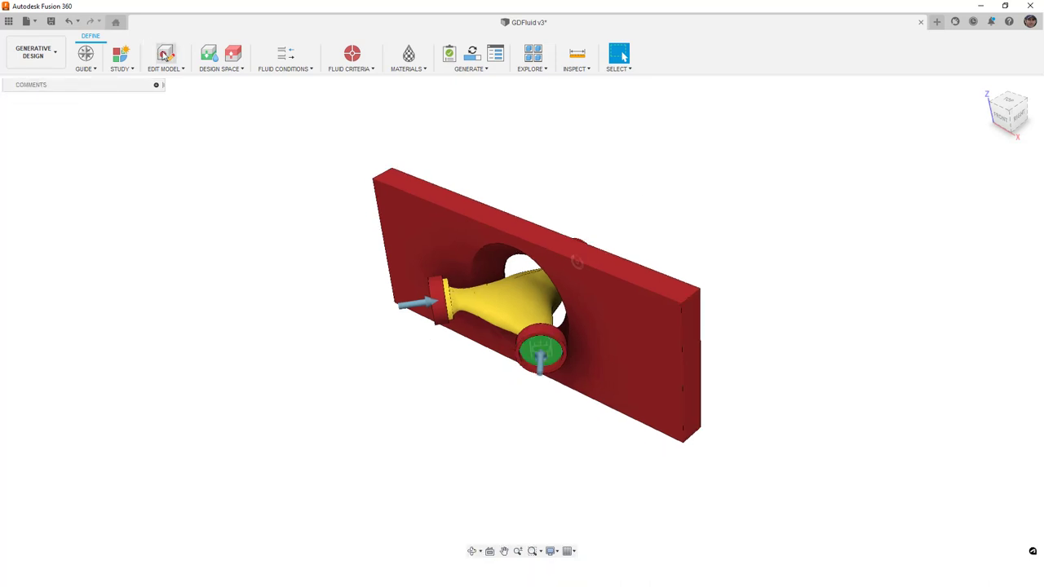
{"action": "right_click", "coordinate": [107, 114]}
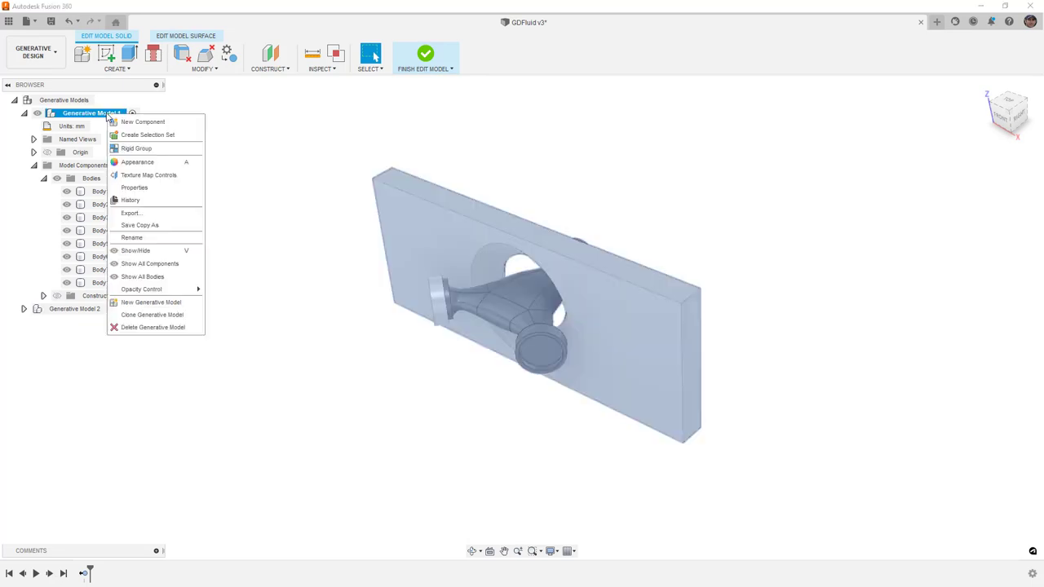
{"action": "left_click", "coordinate": [163, 315]}
{"action": "left_click", "coordinate": [526, 366]}
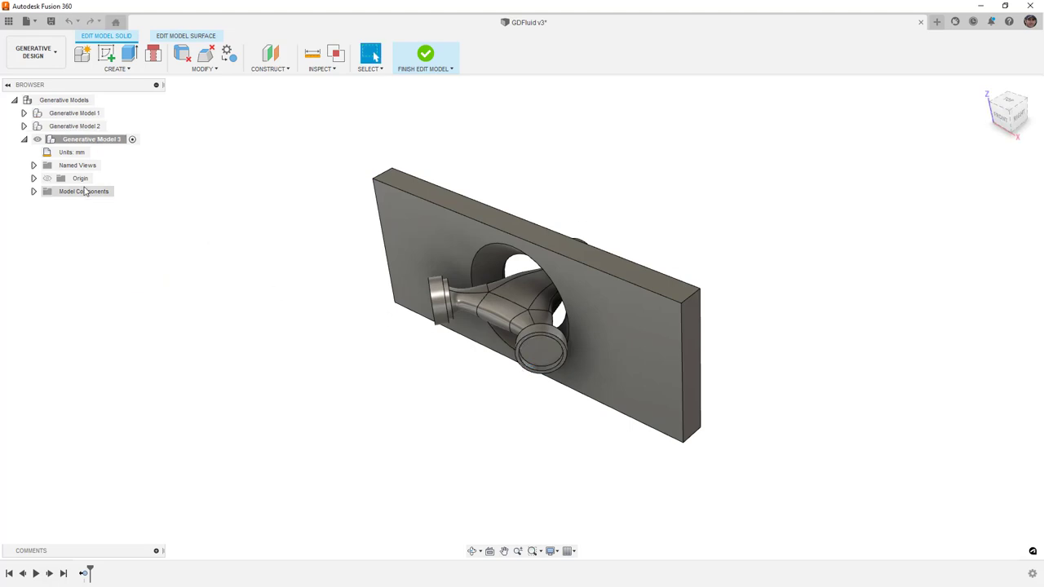
{"action": "left_click", "coordinate": [34, 192]}
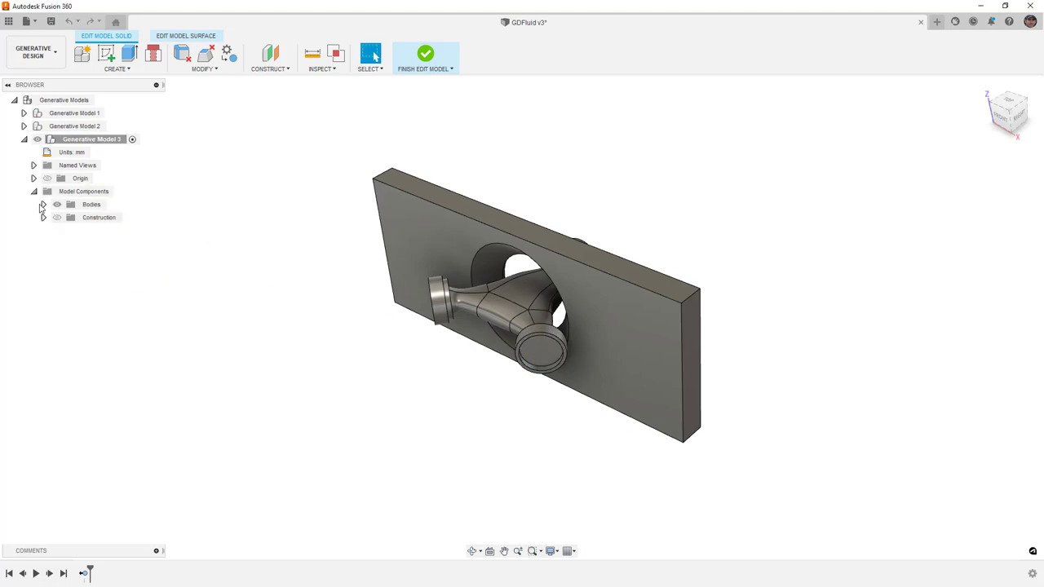
{"action": "left_click", "coordinate": [43, 205]}
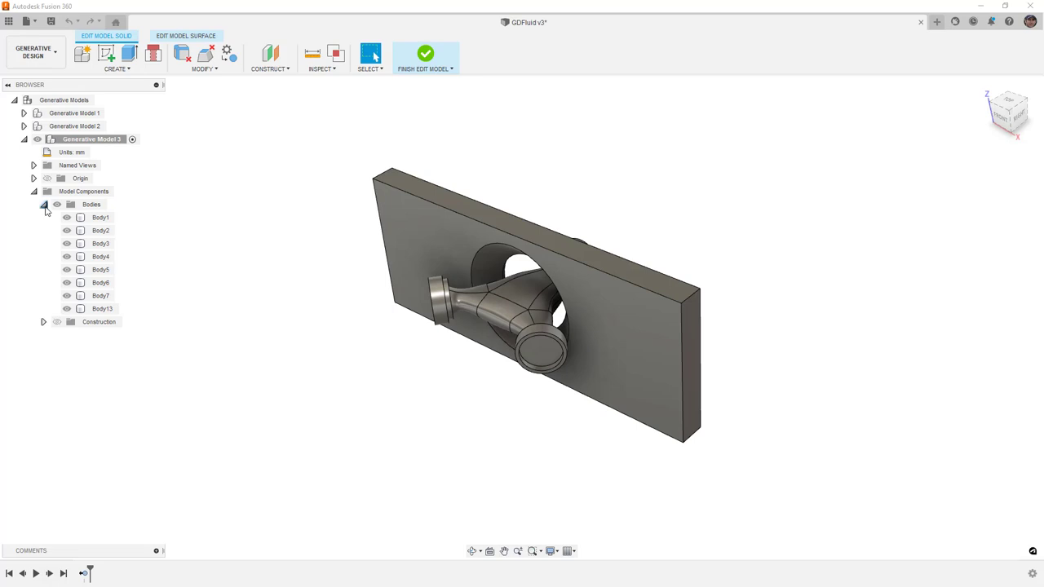
Delete the body-removal feature from Generative Model 3's timeline, show the restored Body14, remove Body13 and finish editing the model
{"action": "left_click", "coordinate": [85, 574]}
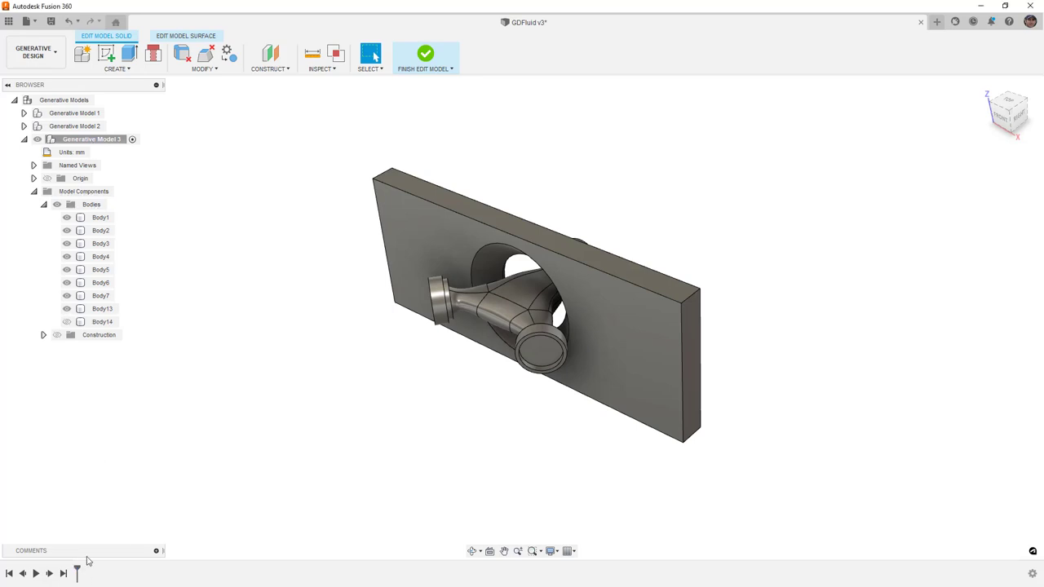
{"action": "left_click", "coordinate": [74, 324]}
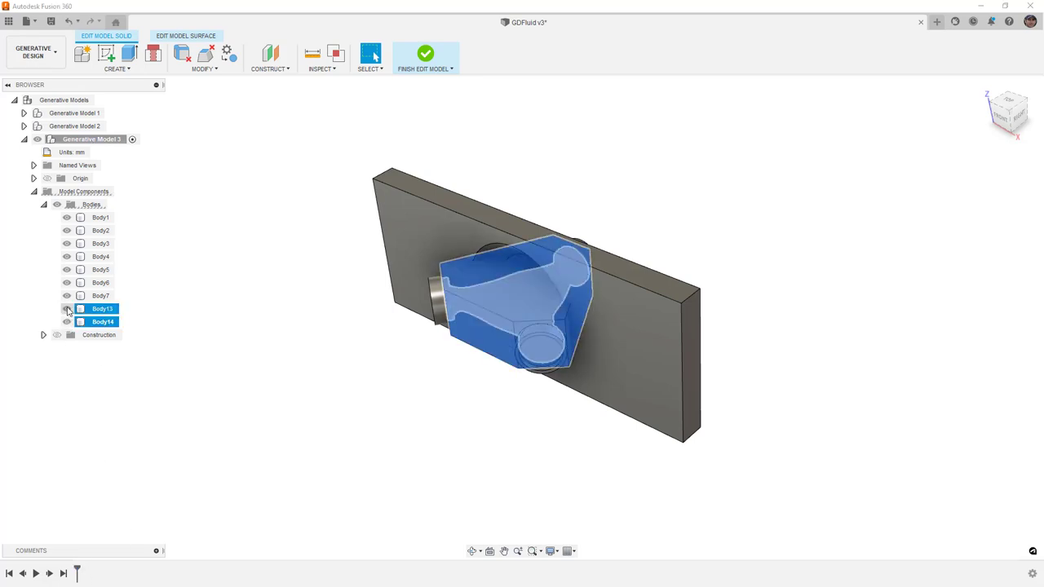
{"action": "left_click", "coordinate": [101, 310]}
{"action": "right_click", "coordinate": [101, 315]}
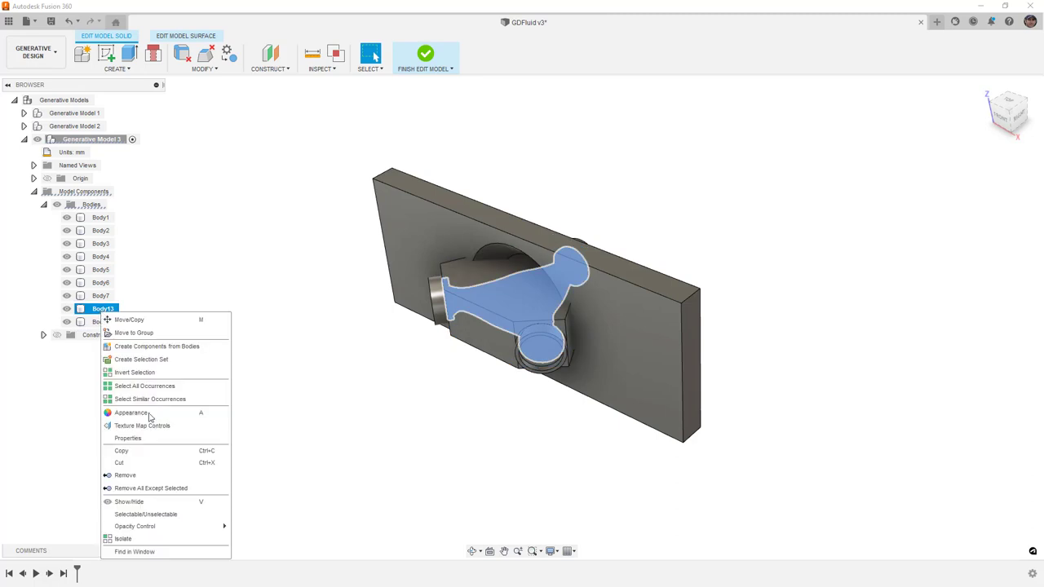
{"action": "left_click", "coordinate": [146, 479]}
{"action": "left_click", "coordinate": [425, 54]}
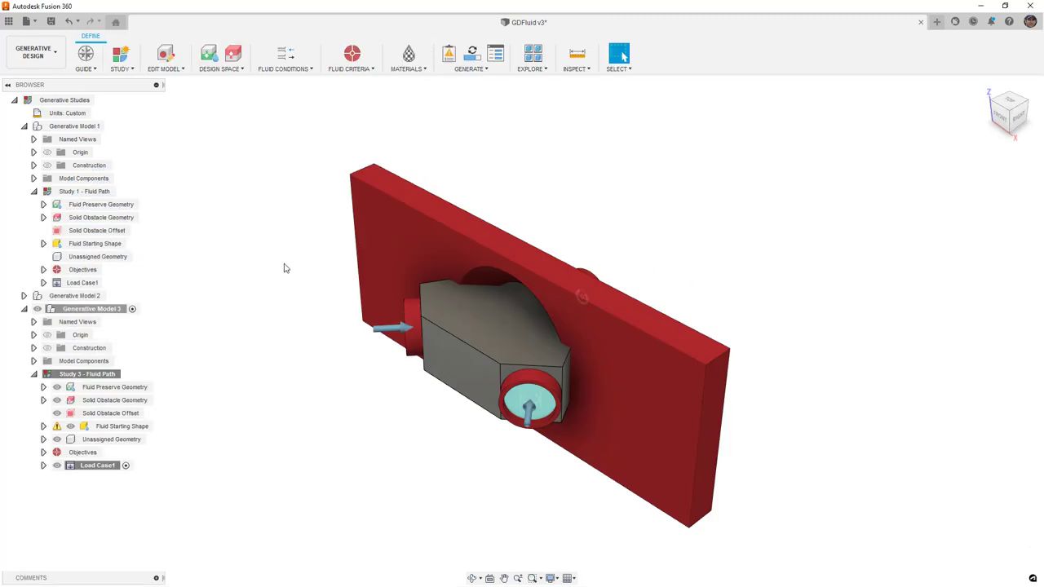
Edit Study 3's Fluid Starting Shape and assign the large angular block around the connectors as its body
{"action": "left_click", "coordinate": [108, 315]}
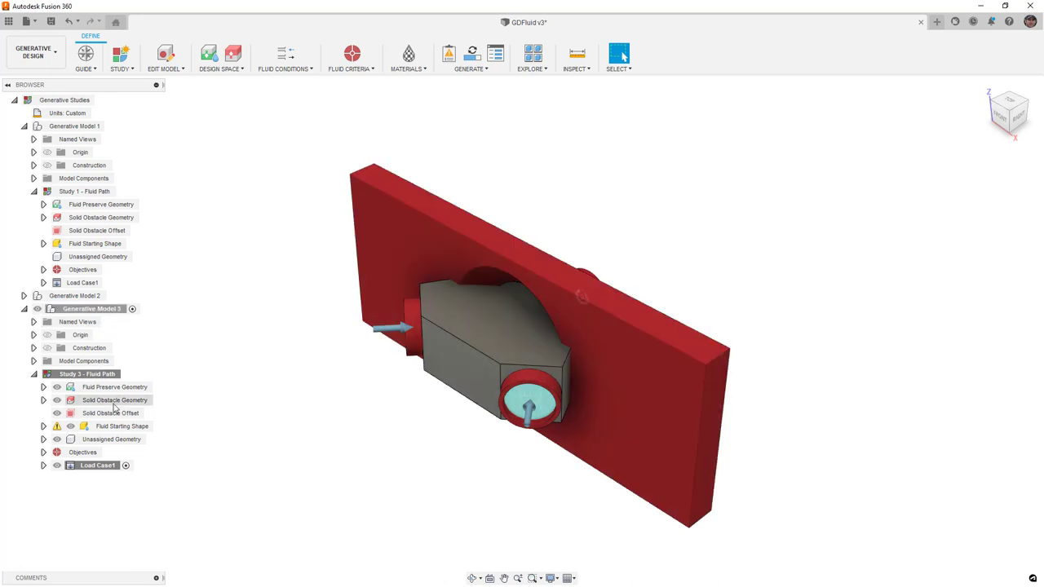
{"action": "mouse_move", "coordinate": [54, 432]}
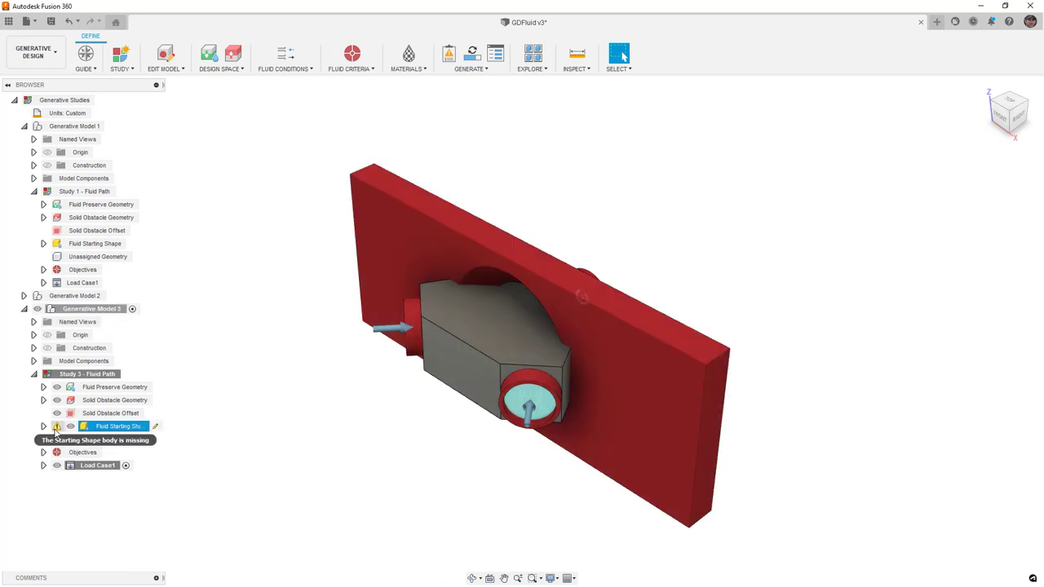
{"action": "left_click", "coordinate": [155, 426]}
{"action": "left_click", "coordinate": [470, 373]}
{"action": "left_click", "coordinate": [980, 183]}
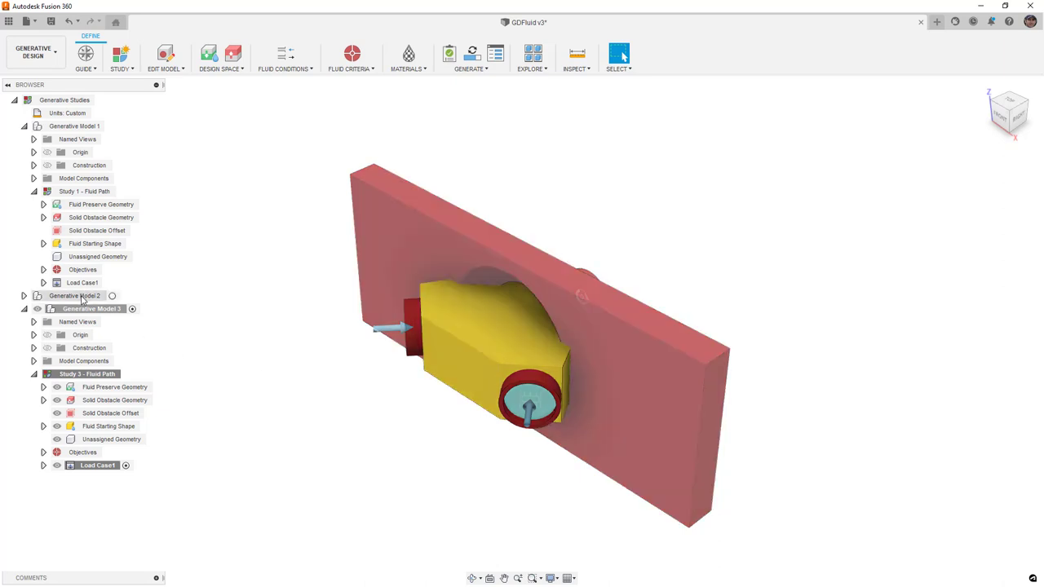
Reopen the generative models for editing, delete Generative Model 2 with its related studies, and finish editing
{"action": "left_click", "coordinate": [166, 54]}
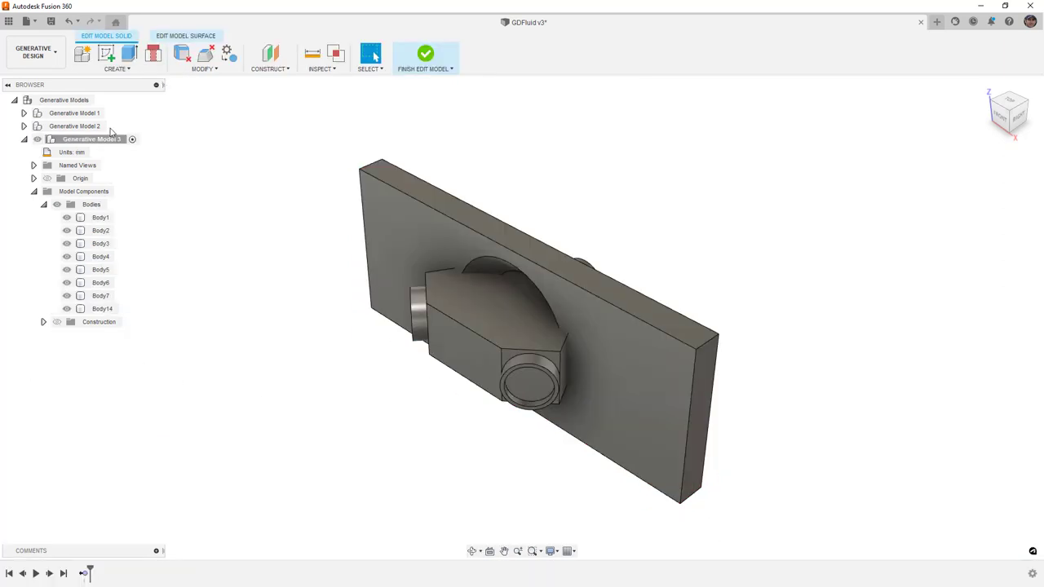
{"action": "left_click", "coordinate": [74, 128]}
{"action": "right_click", "coordinate": [75, 128]}
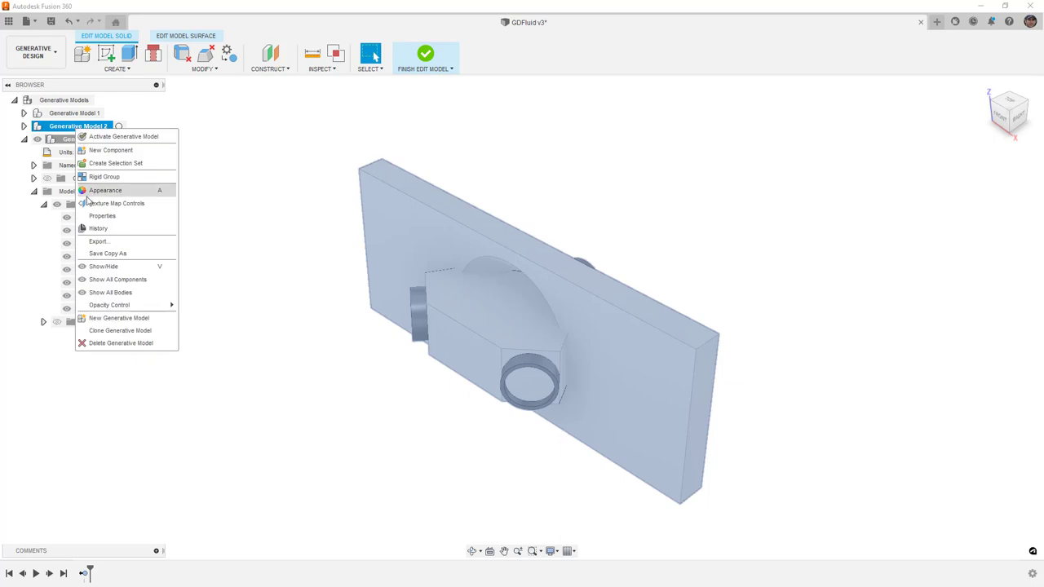
{"action": "left_click", "coordinate": [96, 343]}
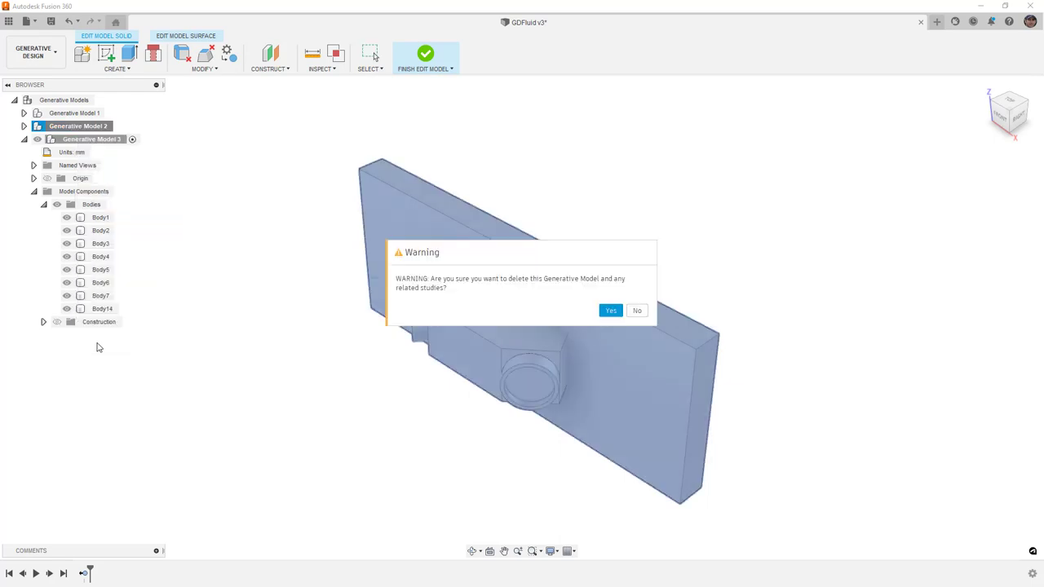
{"action": "left_click", "coordinate": [610, 308]}
{"action": "left_click", "coordinate": [426, 57]}
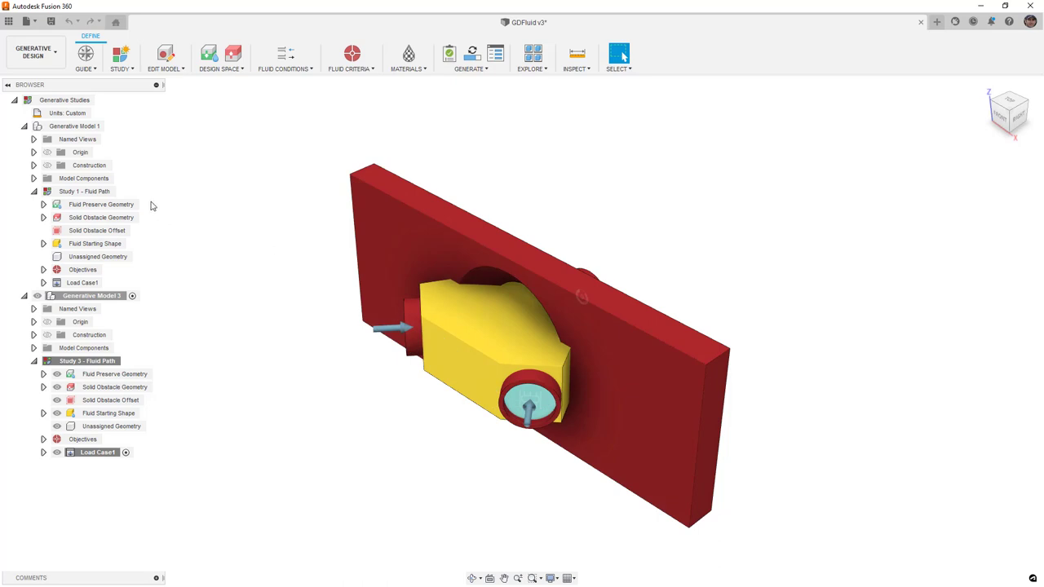
Run the study pre-check, then accept Study 3's Minimize Pressure Drop objective with a limit of 25% of design volume
{"action": "left_click", "coordinate": [98, 191]}
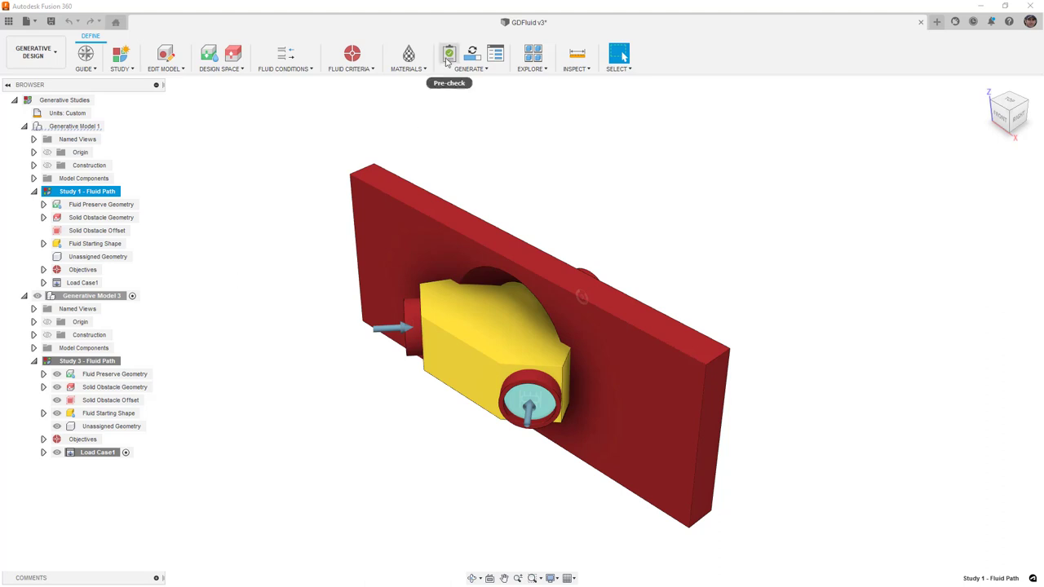
{"action": "left_click", "coordinate": [468, 69]}
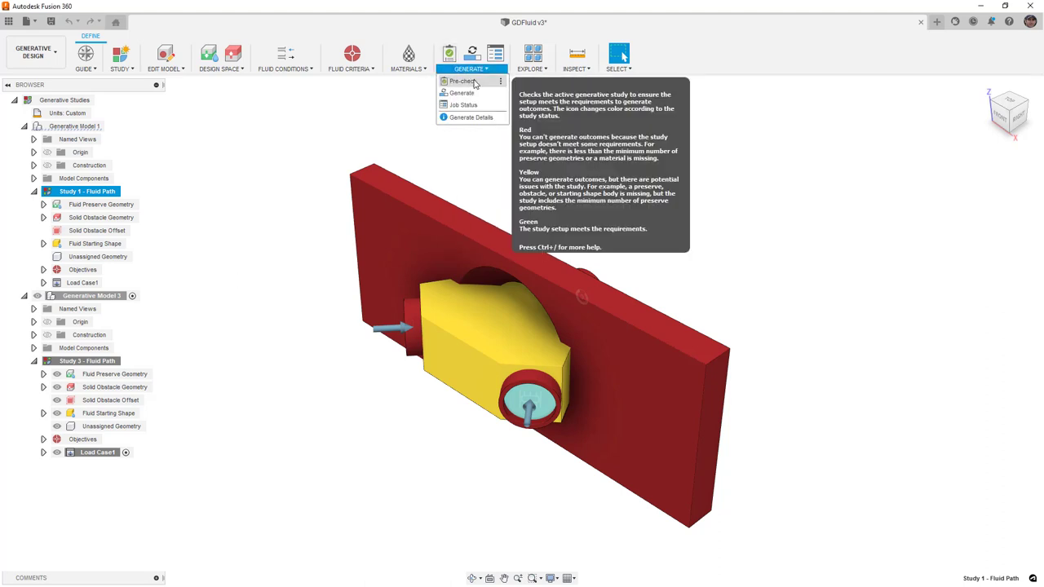
{"action": "left_click", "coordinate": [475, 82]}
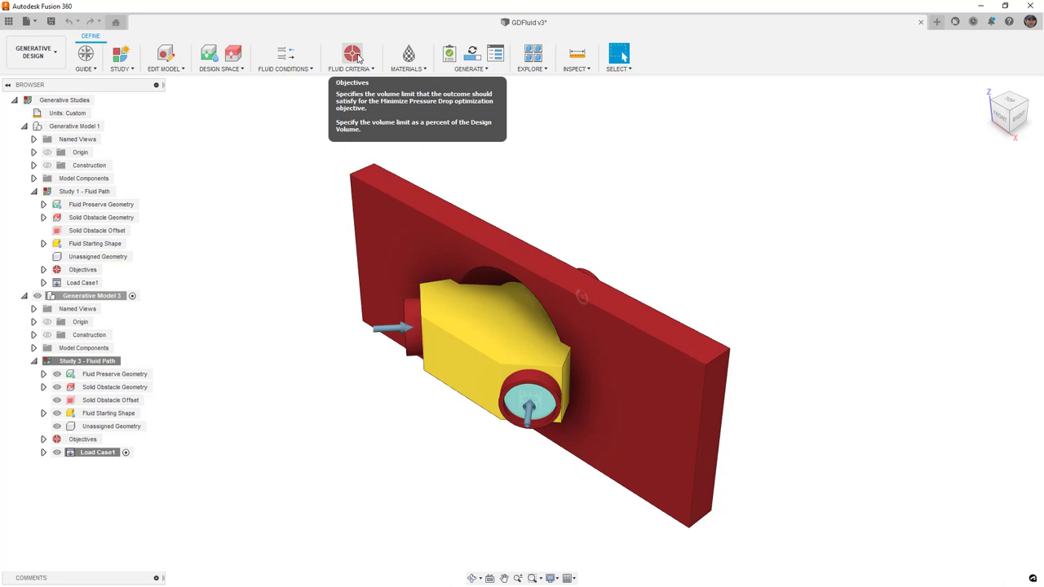
{"action": "left_click", "coordinate": [354, 54]}
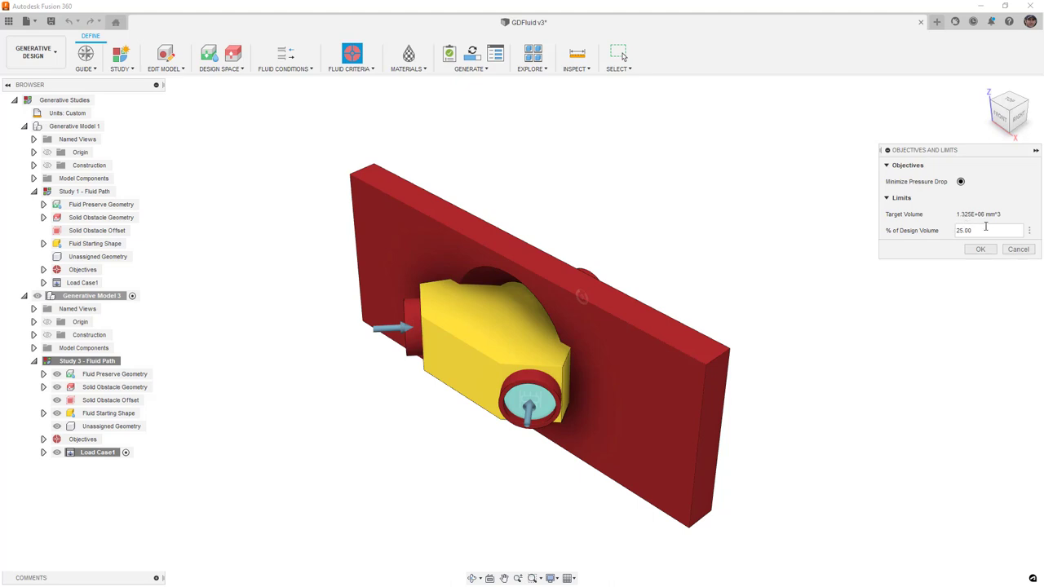
{"action": "left_click", "coordinate": [981, 249]}
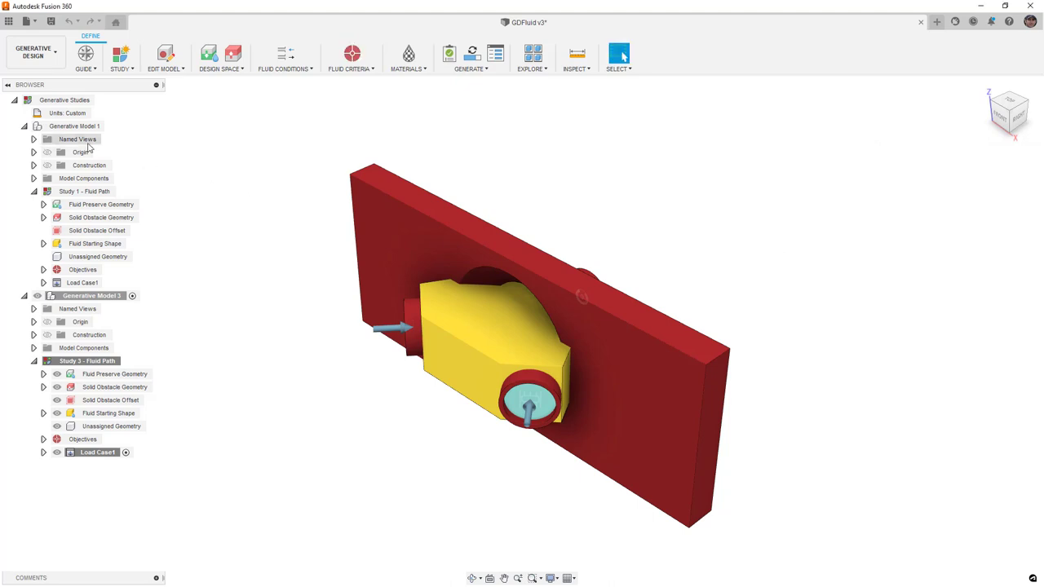
Activate Generative Model 1 and revise the percentage of design volume limit in its study's objectives
{"action": "left_click", "coordinate": [110, 127]}
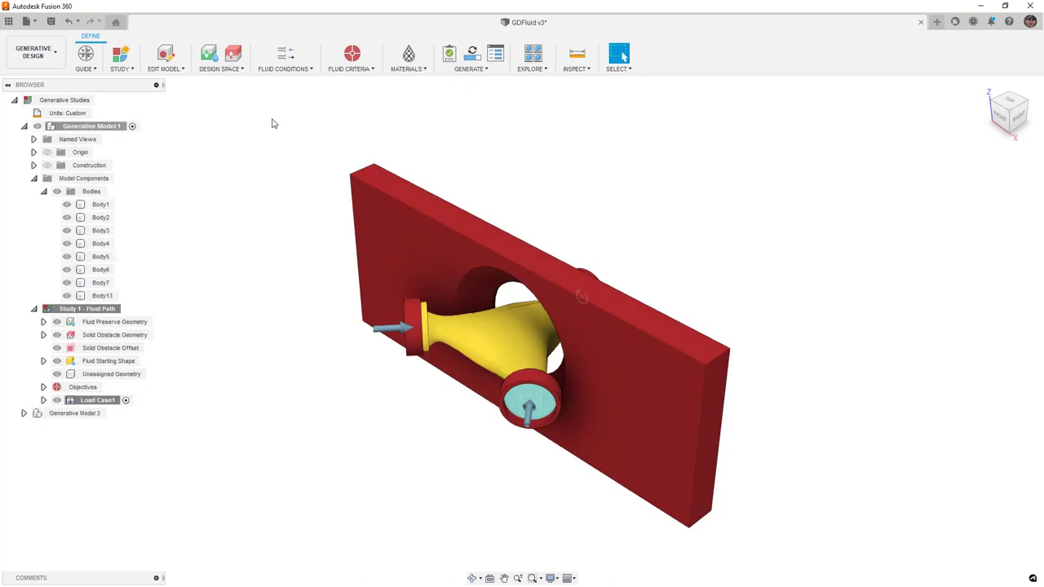
{"action": "left_click", "coordinate": [352, 54]}
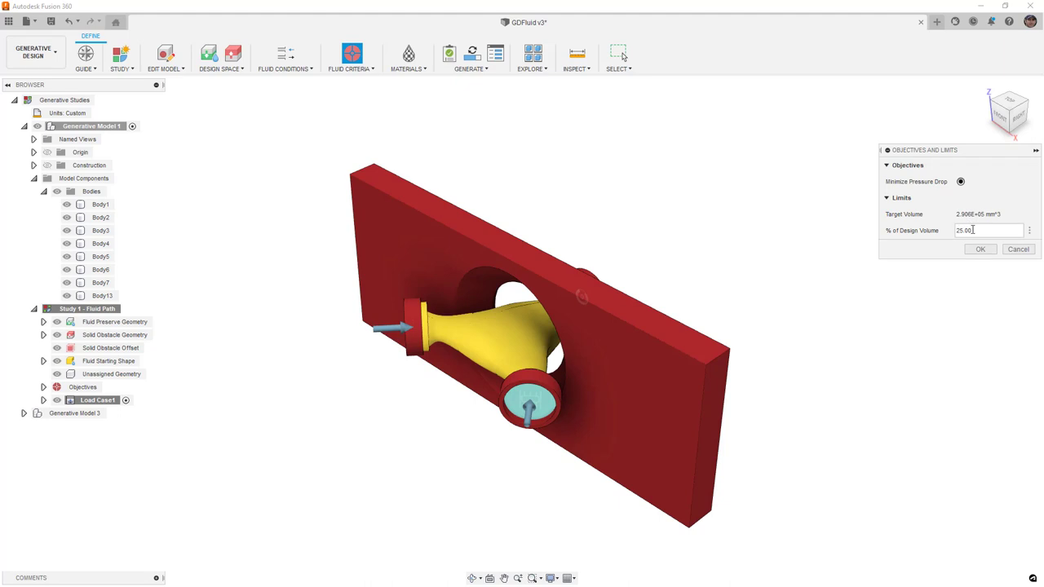
{"action": "type", "text": "05"}
{"action": "left_click", "coordinate": [980, 248]}
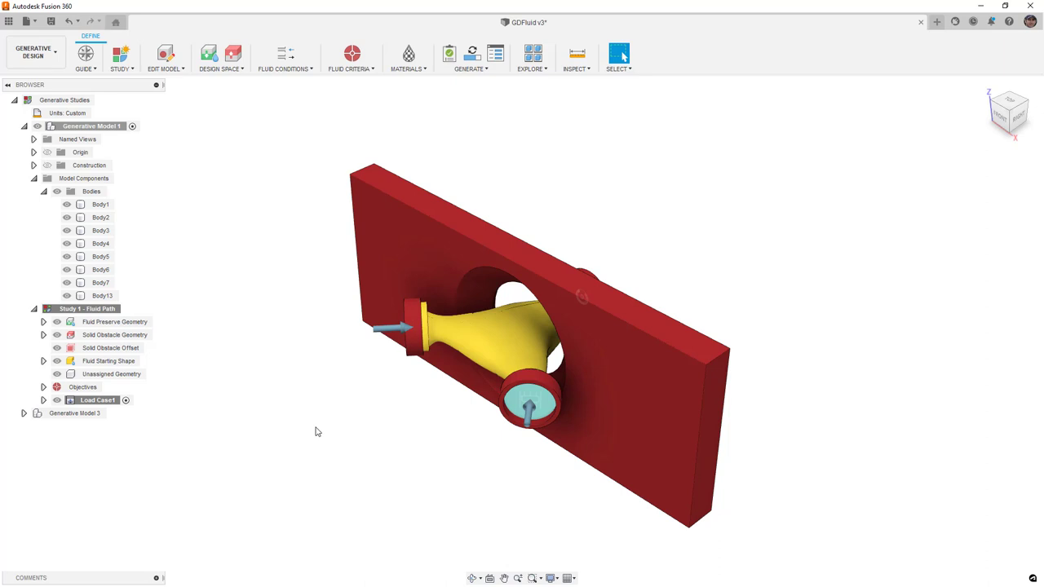
Try the available fluid options for Study 1's material, including Water and Custom, and apply Air
{"action": "left_click", "coordinate": [409, 54]}
{"action": "left_click", "coordinate": [983, 165]}
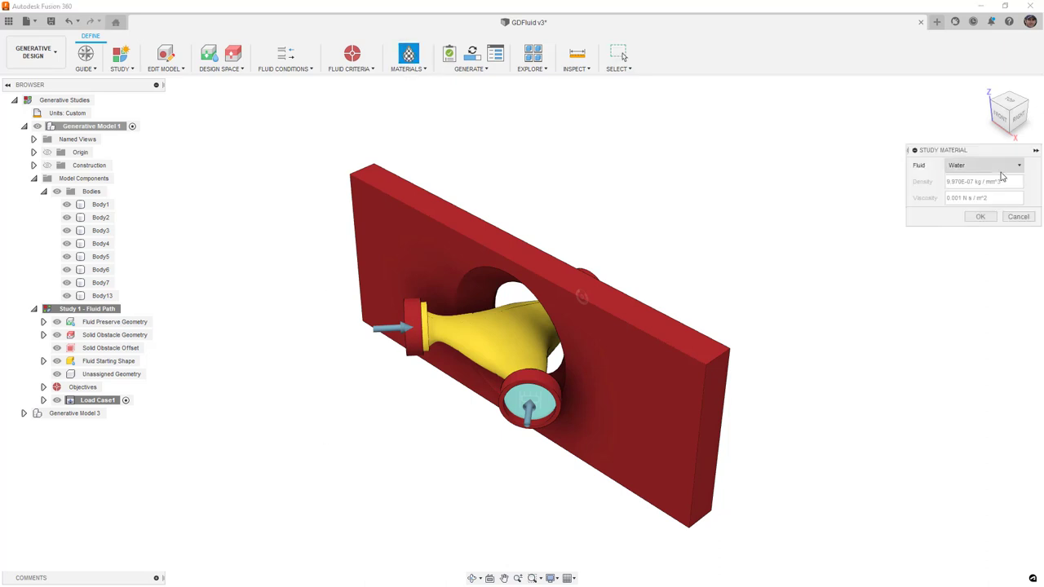
{"action": "left_click", "coordinate": [987, 197]}
{"action": "left_click", "coordinate": [982, 165]}
{"action": "left_click", "coordinate": [979, 205]}
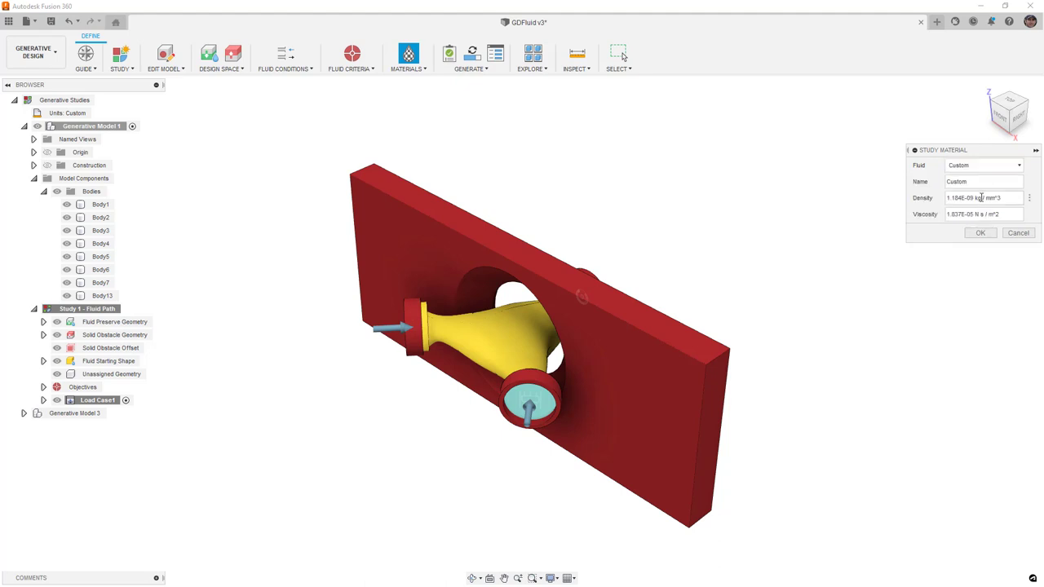
{"action": "left_click", "coordinate": [982, 165]}
{"action": "left_click", "coordinate": [983, 180]}
{"action": "key", "text": "Return"}
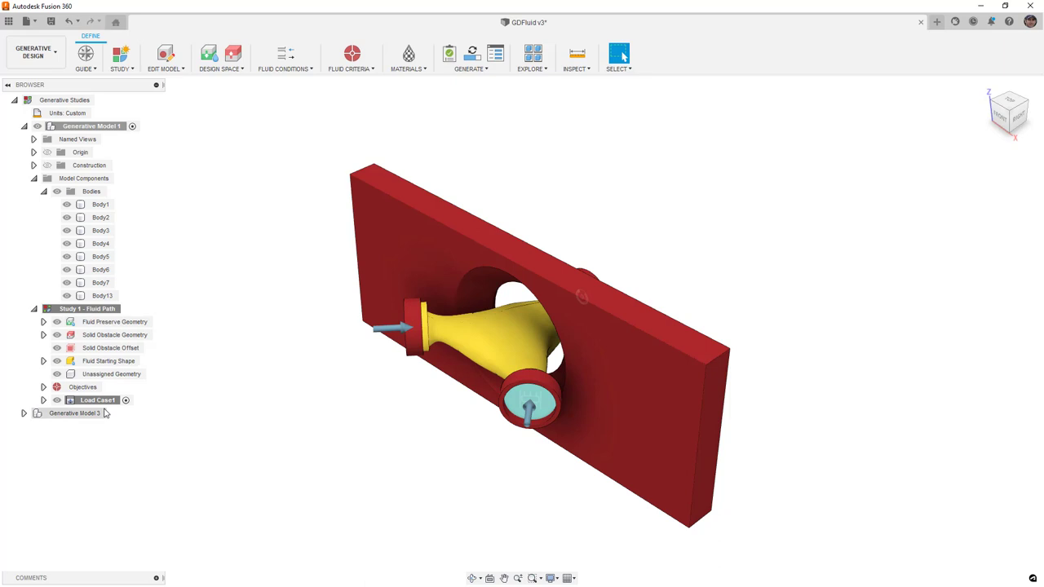
Activate Generative Model 3 and assign Air as the fluid material of its study
{"action": "double_click", "coordinate": [74, 414]}
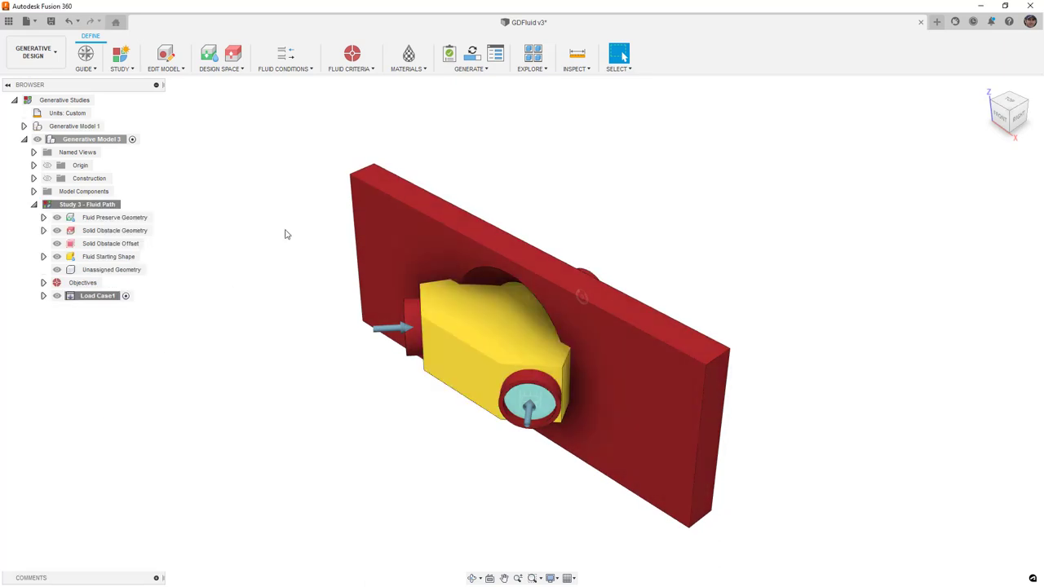
{"action": "left_click", "coordinate": [408, 54]}
{"action": "left_click", "coordinate": [979, 165]}
{"action": "left_click", "coordinate": [964, 180]}
{"action": "left_click", "coordinate": [979, 217]}
Generate both studies, Study 1 and Study 3 - Fluid Path, and close the job status window
{"action": "left_click", "coordinate": [473, 63]}
{"action": "left_click", "coordinate": [309, 256]}
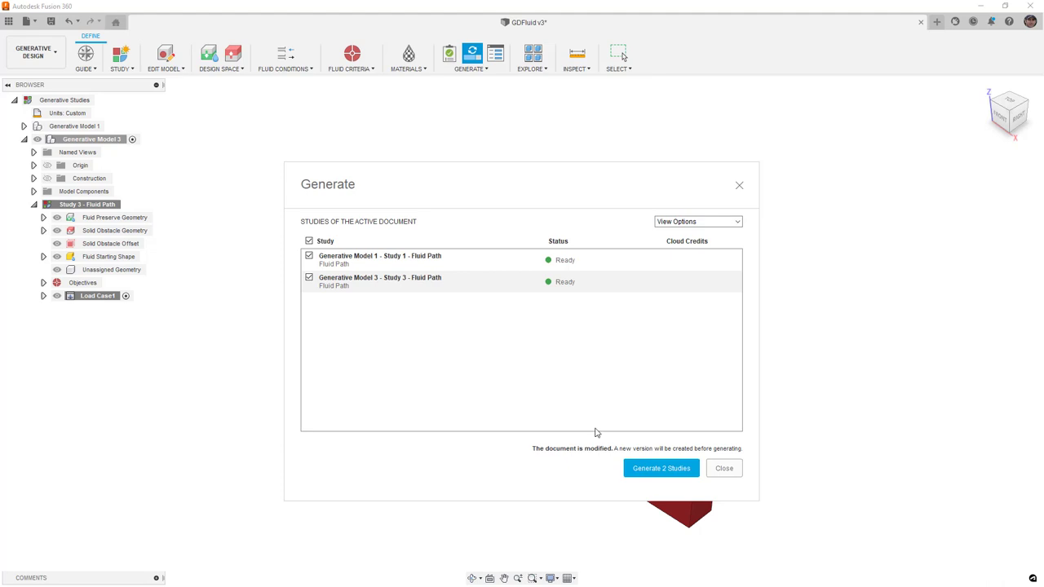
{"action": "left_click", "coordinate": [665, 470]}
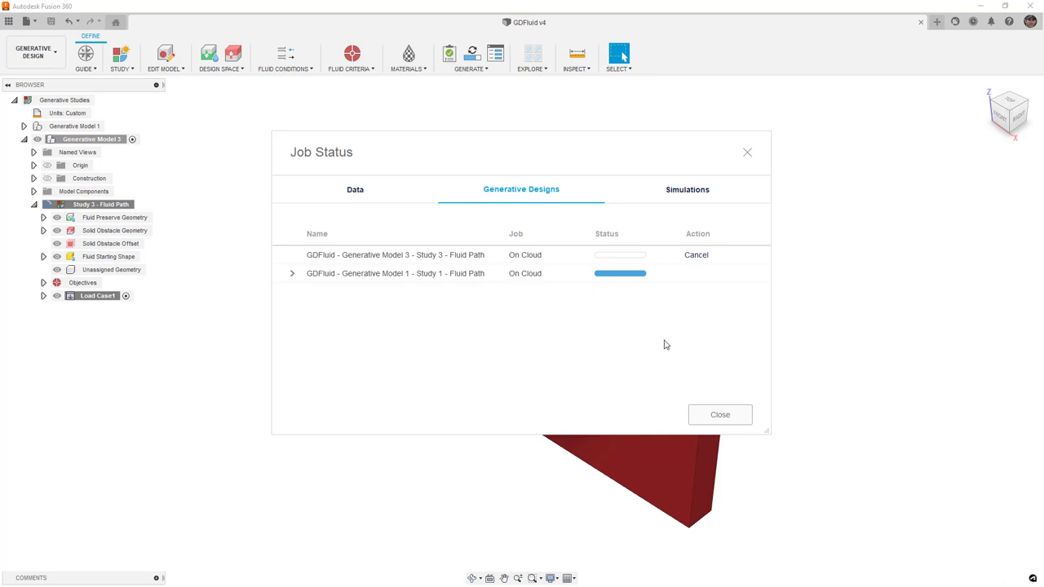
{"action": "left_click", "coordinate": [721, 414]}
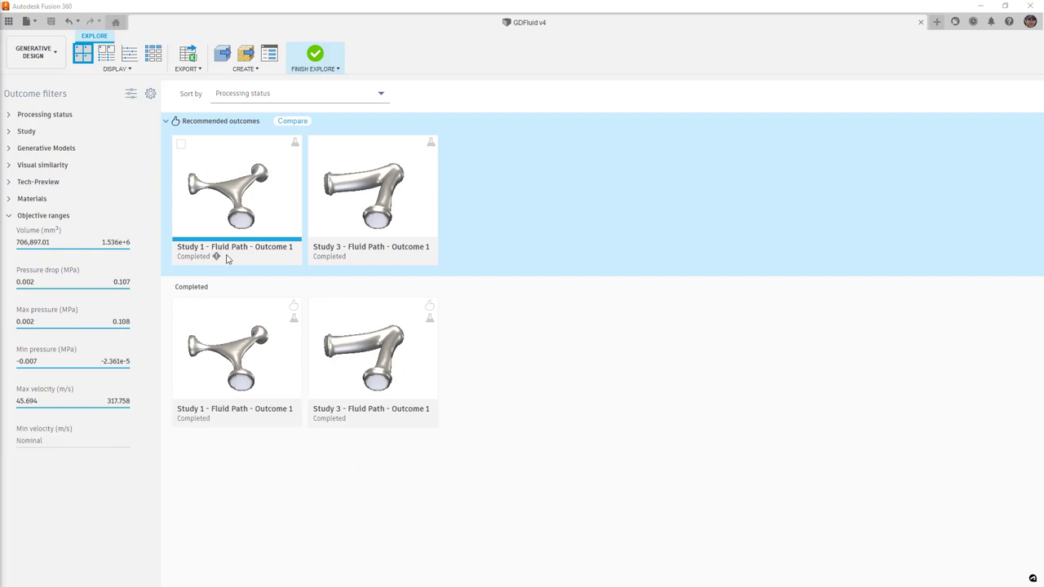
Check both recommended outcomes' warnings, open Study 3 - Fluid Path - Outcome 1, and overlay its starting shape in the top view
{"action": "mouse_move", "coordinate": [216, 258]}
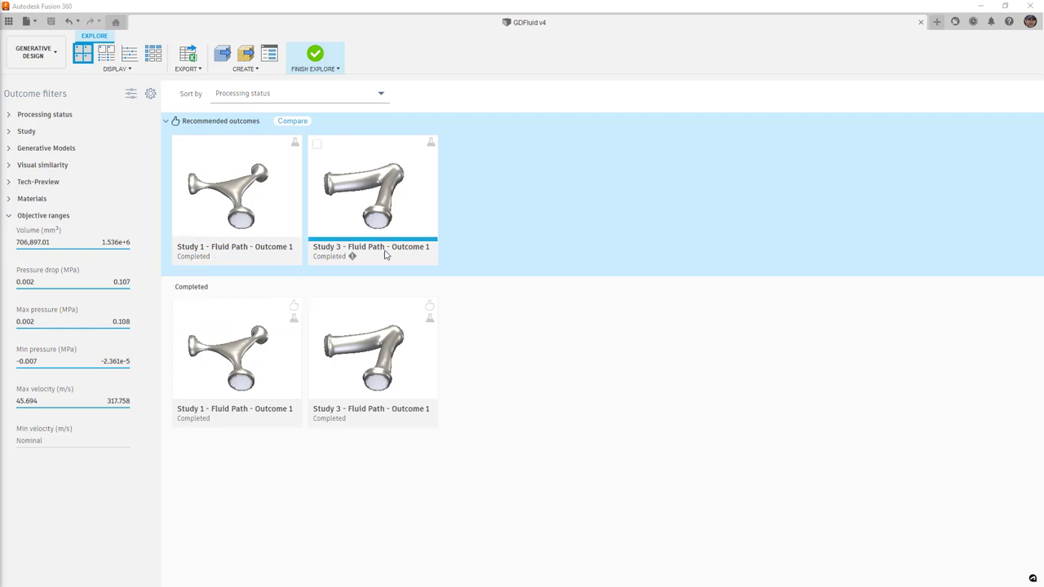
{"action": "mouse_move", "coordinate": [353, 258]}
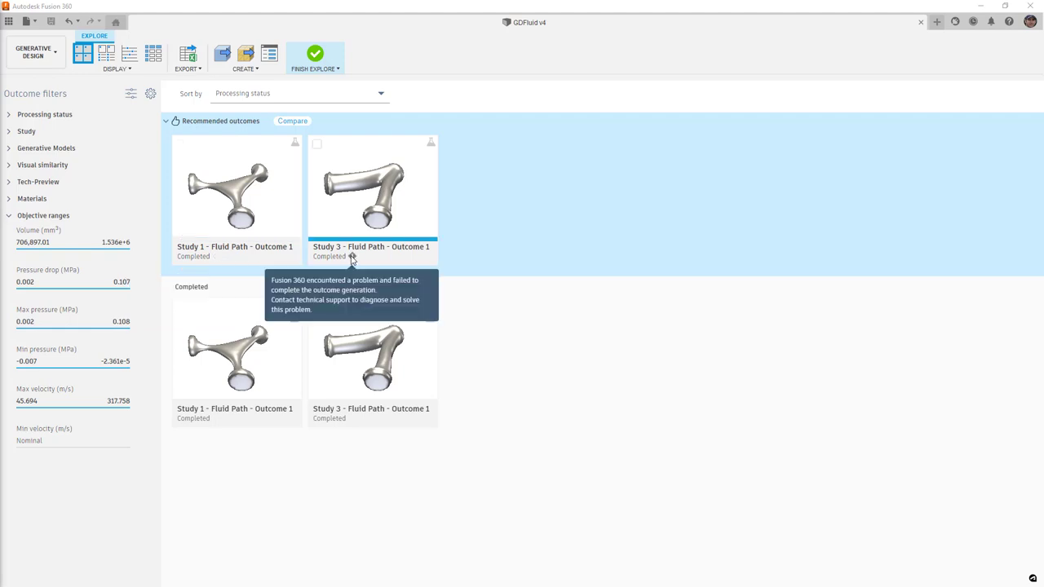
{"action": "double_click", "coordinate": [368, 356]}
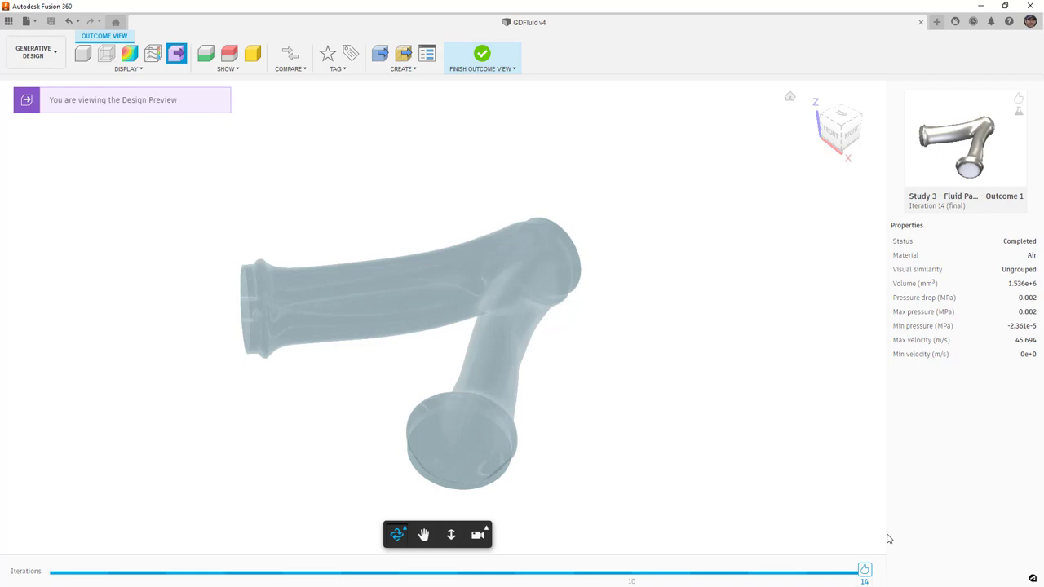
{"action": "middle_click_drag", "start_coordinate": [664, 416], "coordinate": [653, 397]}
{"action": "left_click", "coordinate": [252, 53]}
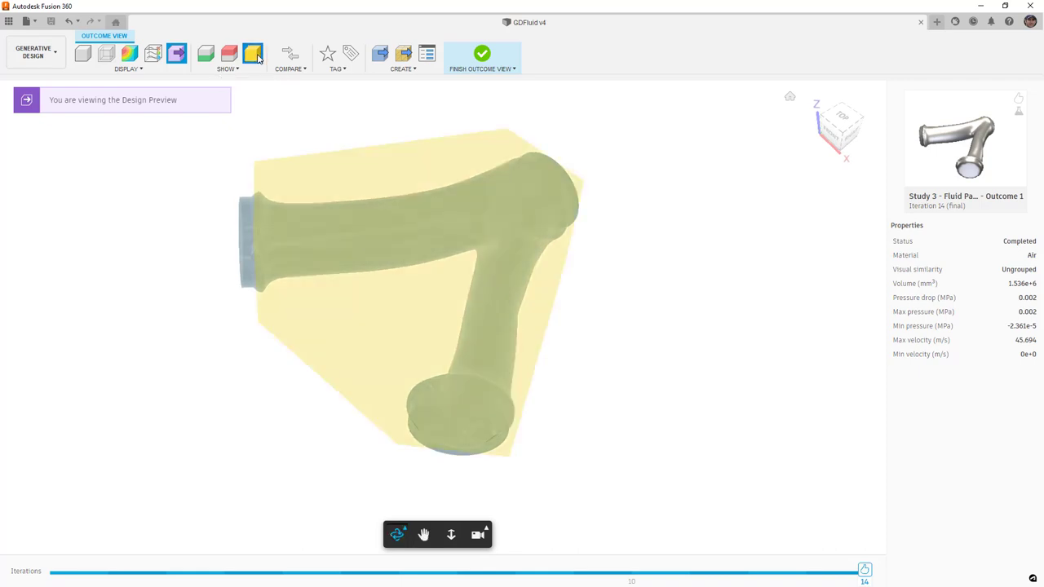
{"action": "middle_click_drag", "start_coordinate": [438, 210], "coordinate": [451, 303], "text": "shift"}
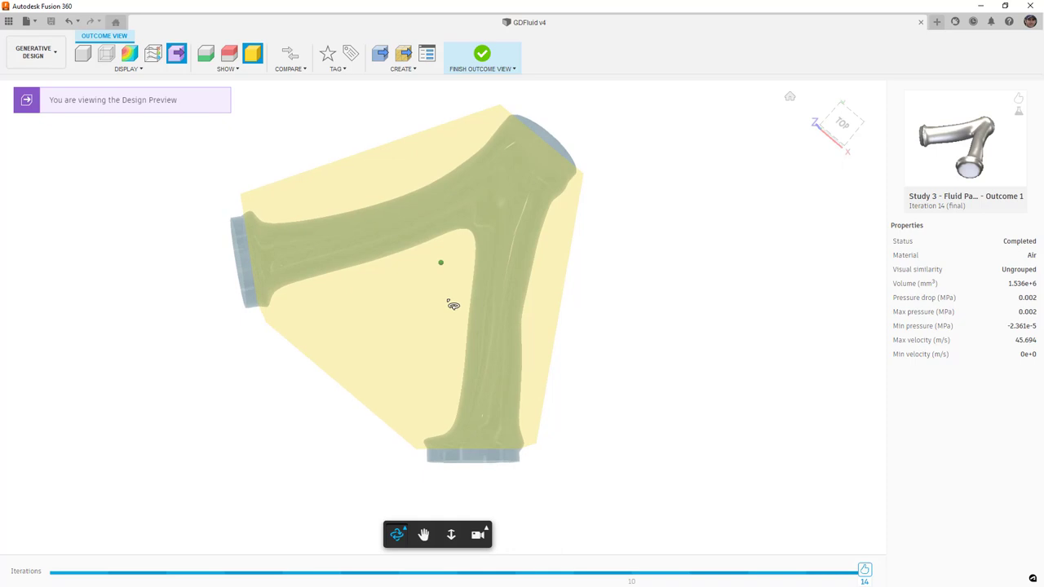
{"action": "left_click", "coordinate": [840, 124]}
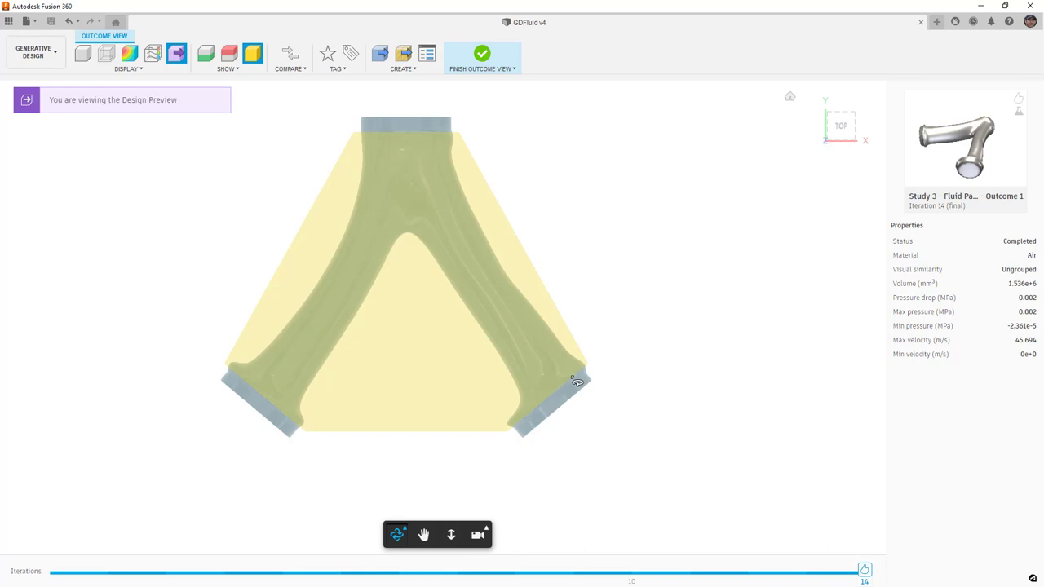
Display the outcome's velocity streamlines and its pressure map, and examine the inlet ends in perspective
{"action": "left_click", "coordinate": [153, 54]}
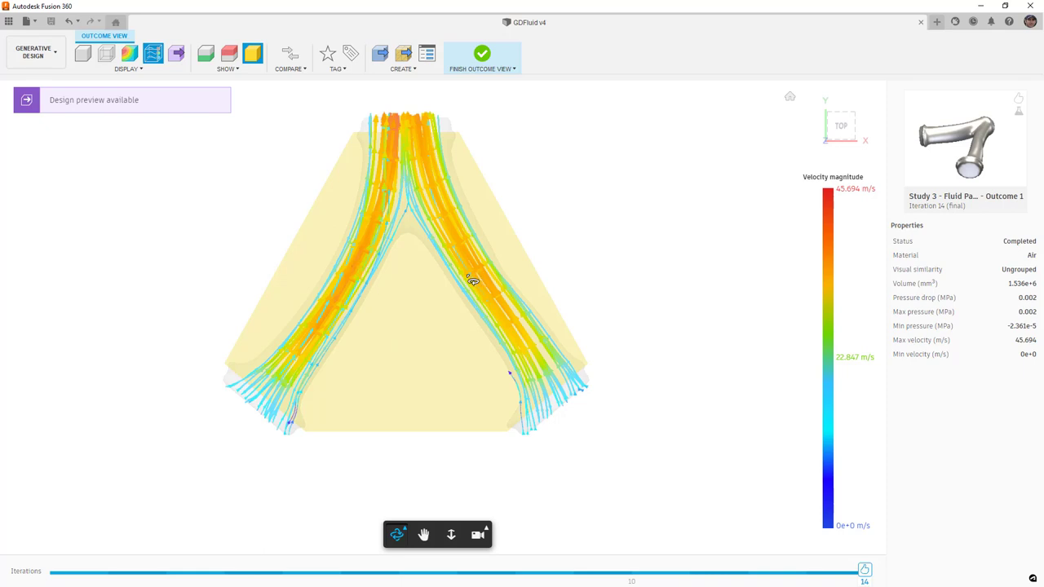
{"action": "left_click", "coordinate": [131, 54]}
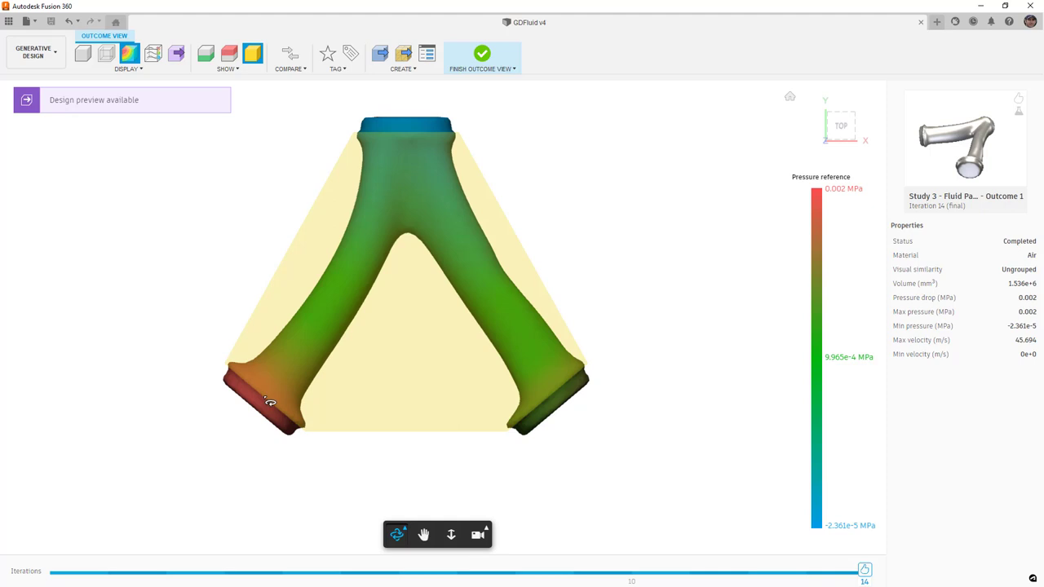
{"action": "left_click_drag", "start_coordinate": [278, 415], "coordinate": [345, 302]}
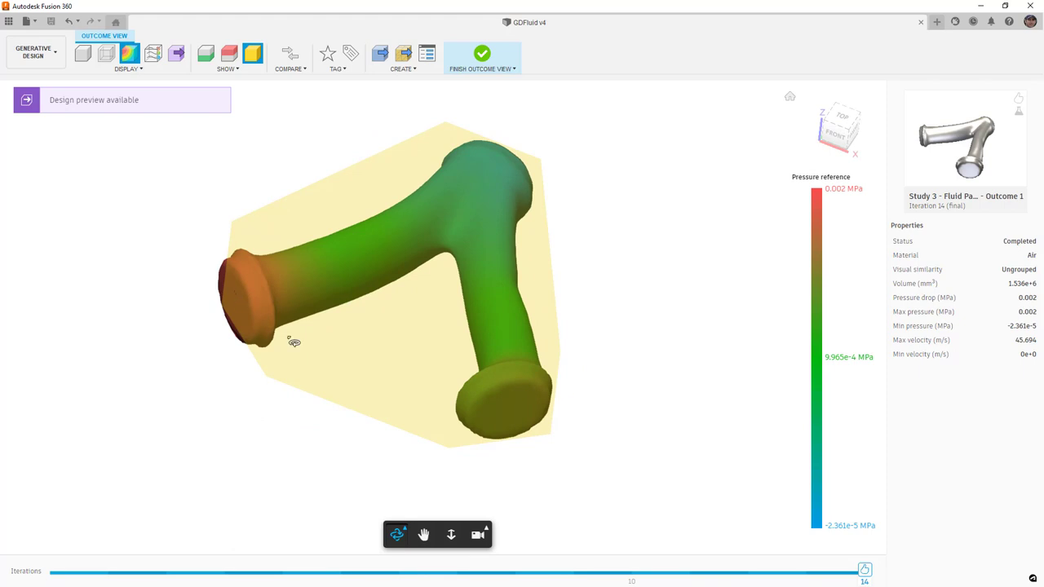
Show the outcome's design preview without the starting shape and examine one inlet end up close in the top view
{"action": "left_click", "coordinate": [145, 107]}
{"action": "middle_click_drag", "start_coordinate": [396, 196], "coordinate": [367, 266], "text": "shift"}
{"action": "left_click", "coordinate": [253, 53]}
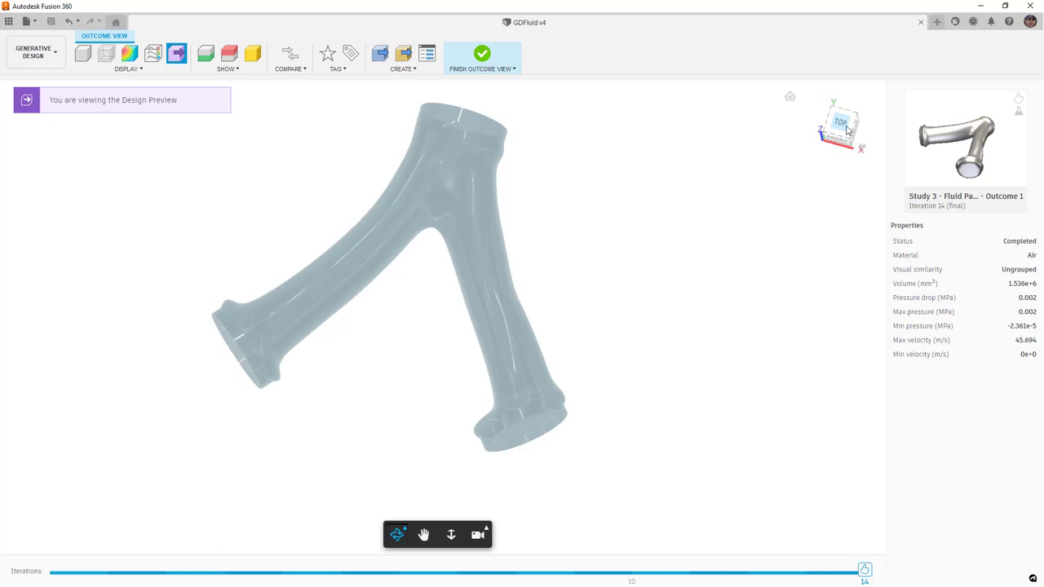
{"action": "left_click", "coordinate": [830, 129]}
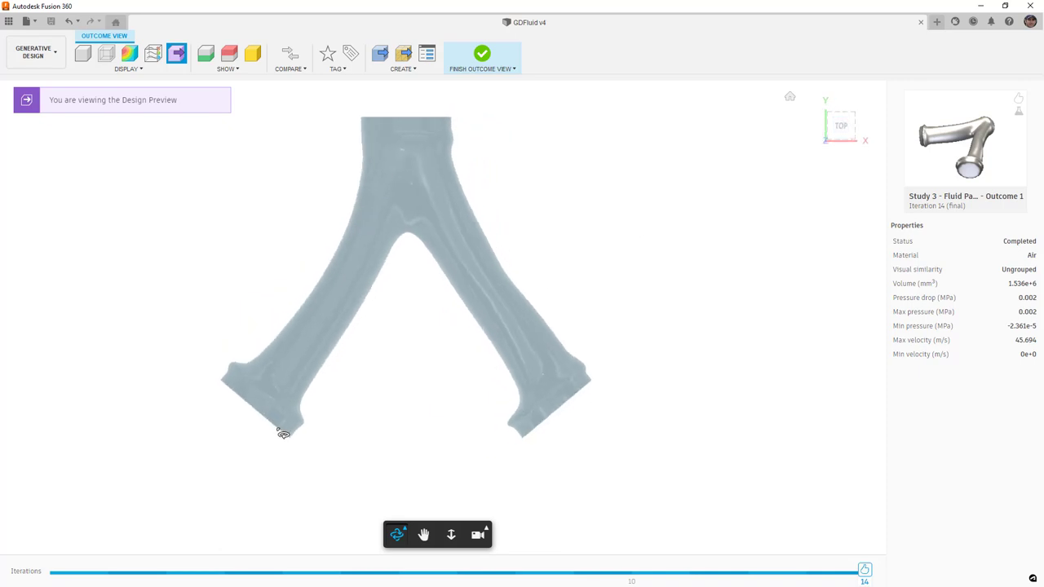
{"action": "scroll", "coordinate": [283, 433], "scroll_direction": "up", "scroll_amount": 8}
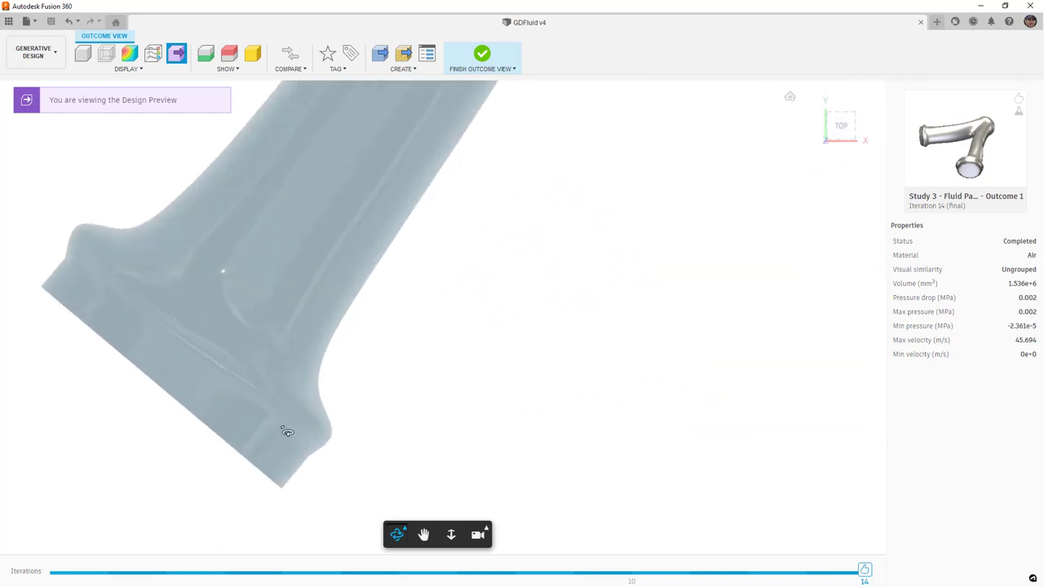
Overlay the preserve geometry on the inlet end, display the velocity streamlines there, and finish the outcome view
{"action": "left_click", "coordinate": [205, 53]}
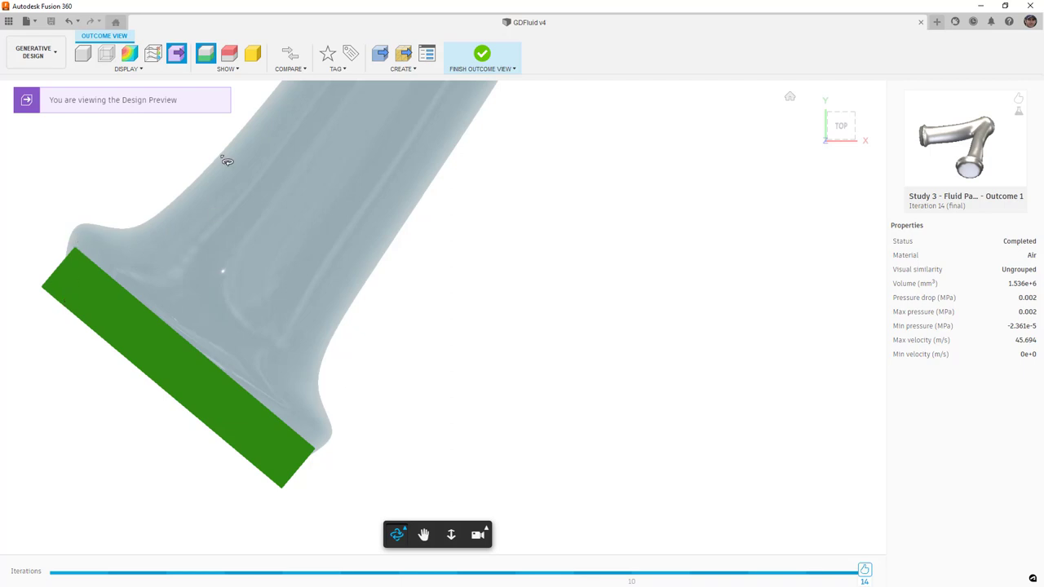
{"action": "left_click", "coordinate": [154, 54]}
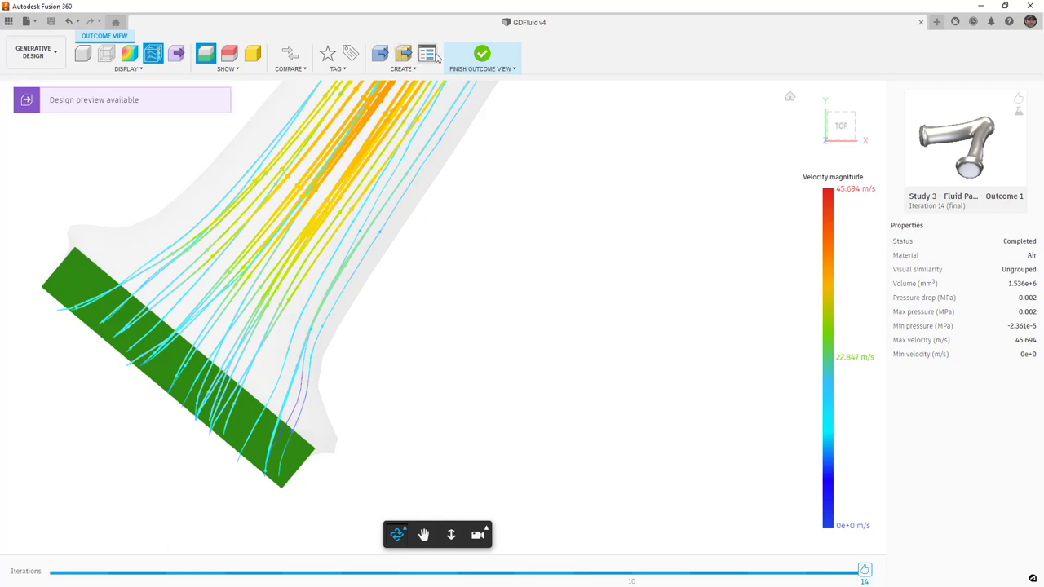
{"action": "left_click", "coordinate": [481, 55]}
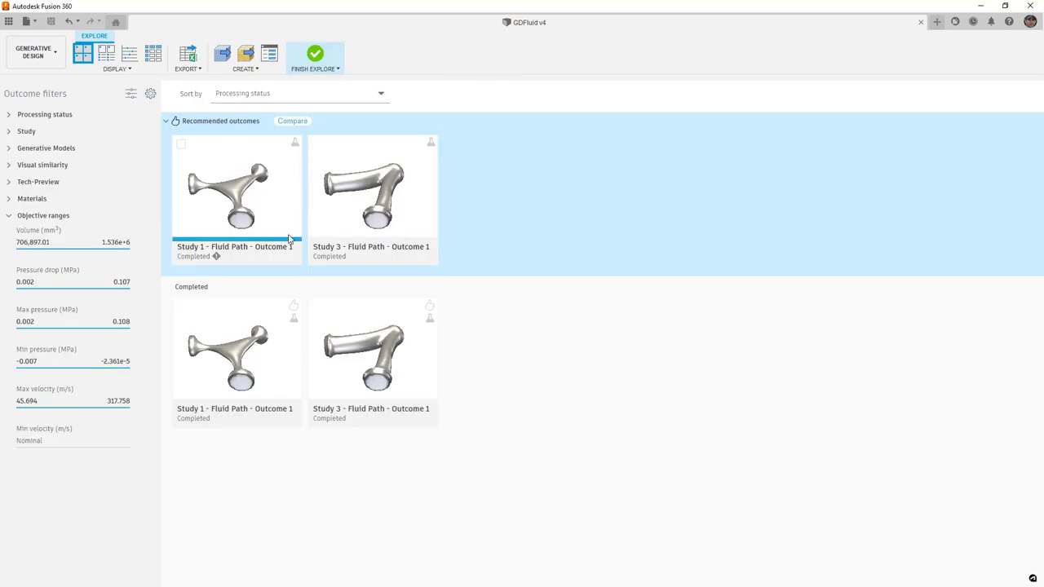
Compare the Study 1 and Study 3 recommended outcomes side by side, with their starting shapes overlaid in the top view
{"action": "left_click", "coordinate": [181, 144]}
{"action": "left_click", "coordinate": [316, 145]}
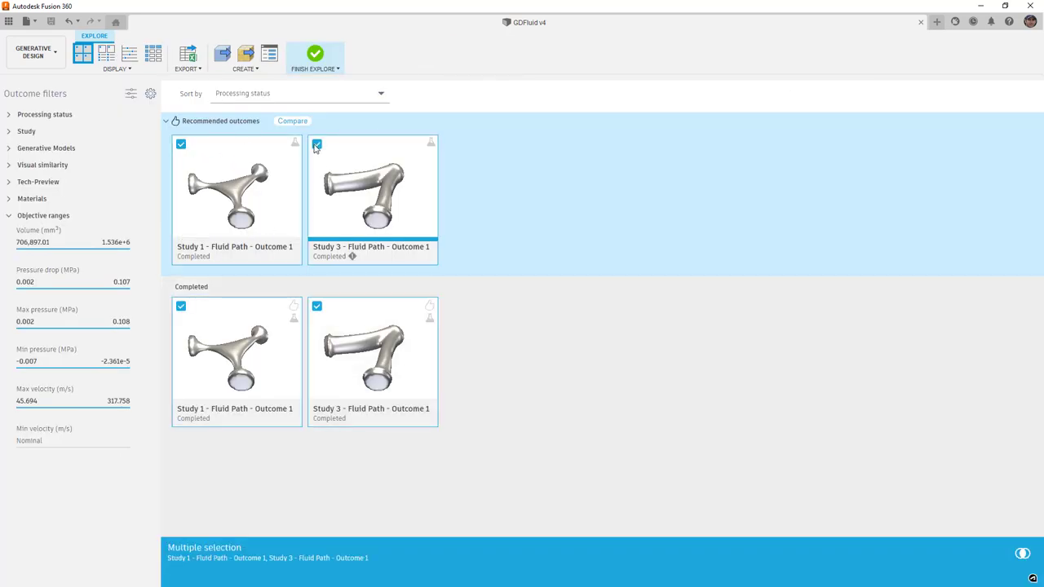
{"action": "left_click", "coordinate": [1022, 553]}
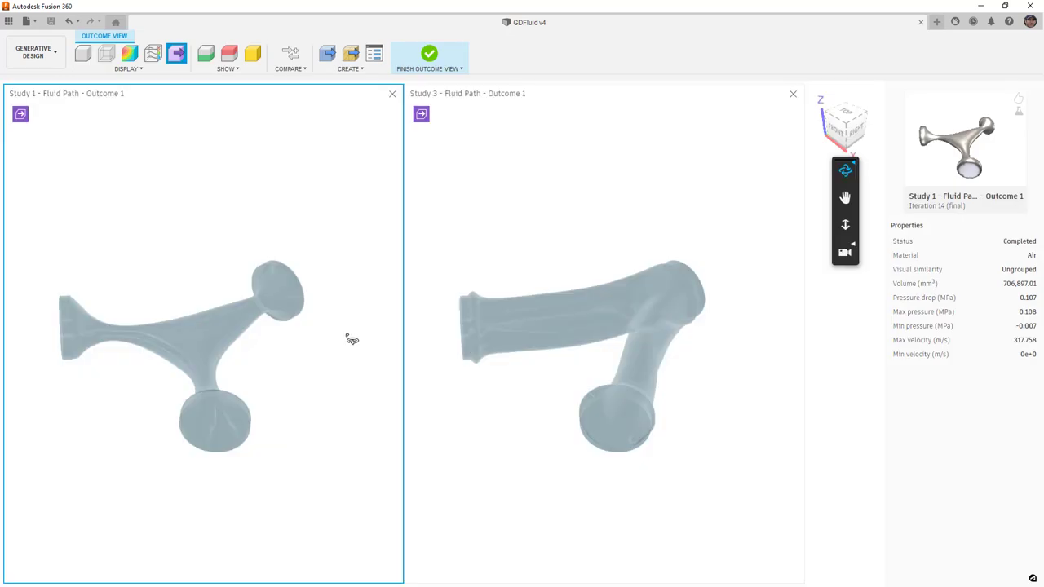
{"action": "left_click", "coordinate": [252, 54]}
{"action": "left_click_drag", "start_coordinate": [233, 296], "coordinate": [410, 410]}
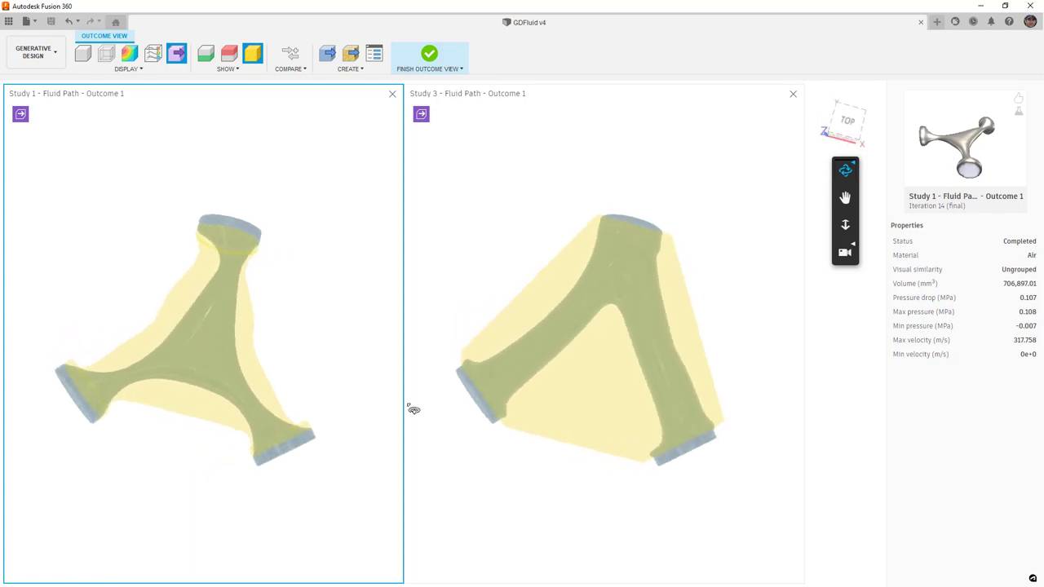
{"action": "left_click", "coordinate": [847, 121]}
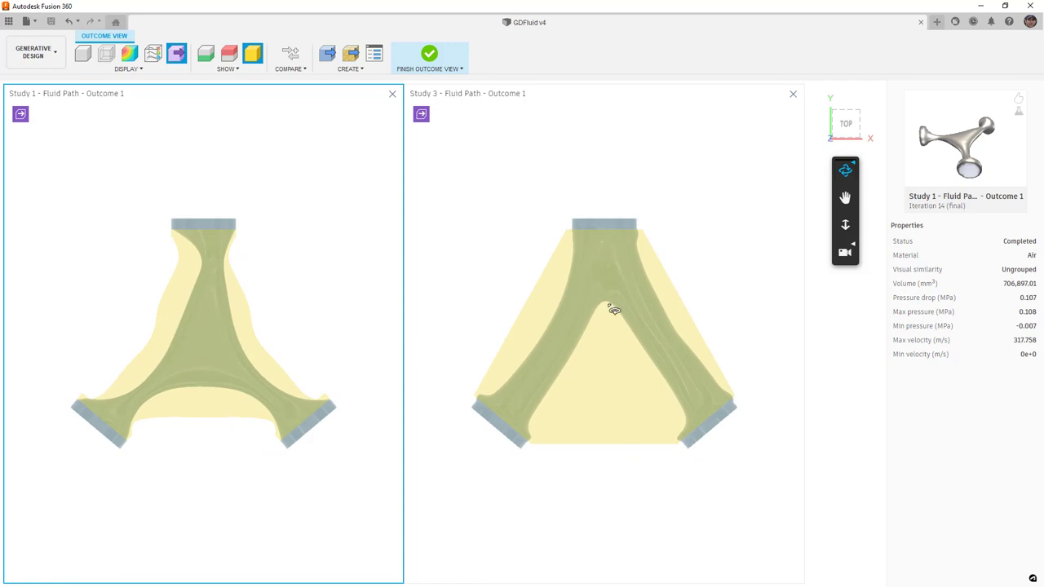
Display the velocity streamlines of both compared outcomes and examine them from the top and in perspective
{"action": "left_click", "coordinate": [152, 53]}
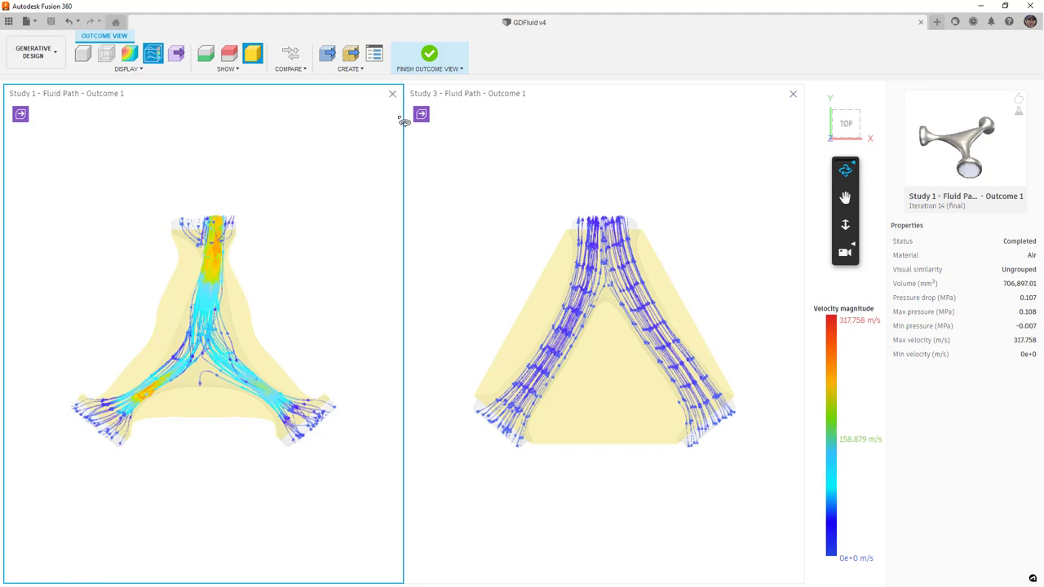
{"action": "left_click_drag", "start_coordinate": [287, 217], "coordinate": [296, 177]}
{"action": "left_click_drag", "start_coordinate": [292, 292], "coordinate": [278, 292]}
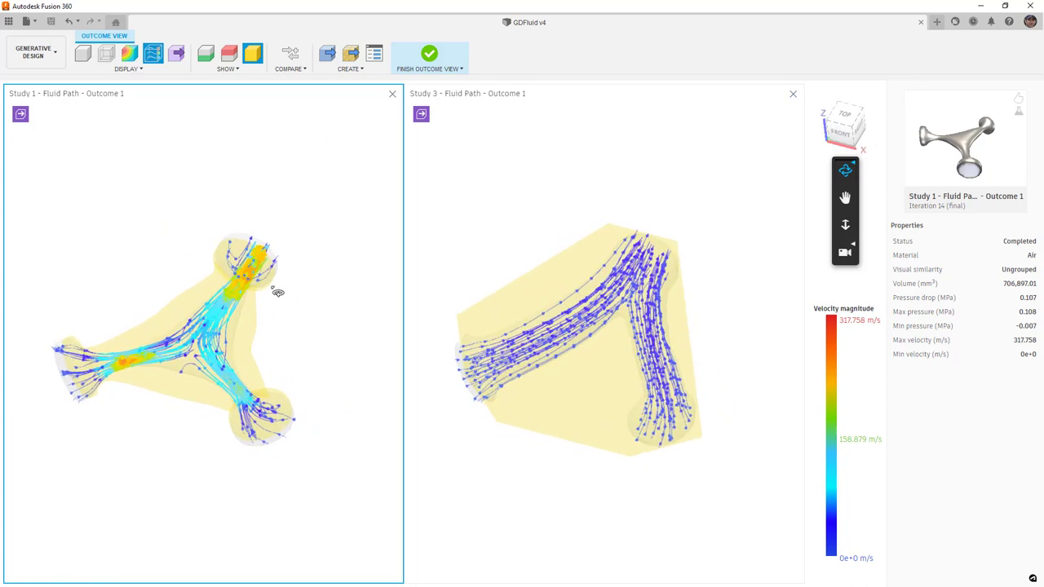
Compare the design previews of both outcomes from several angles, with and without their starting shapes
{"action": "left_click", "coordinate": [252, 53]}
{"action": "left_click", "coordinate": [176, 54]}
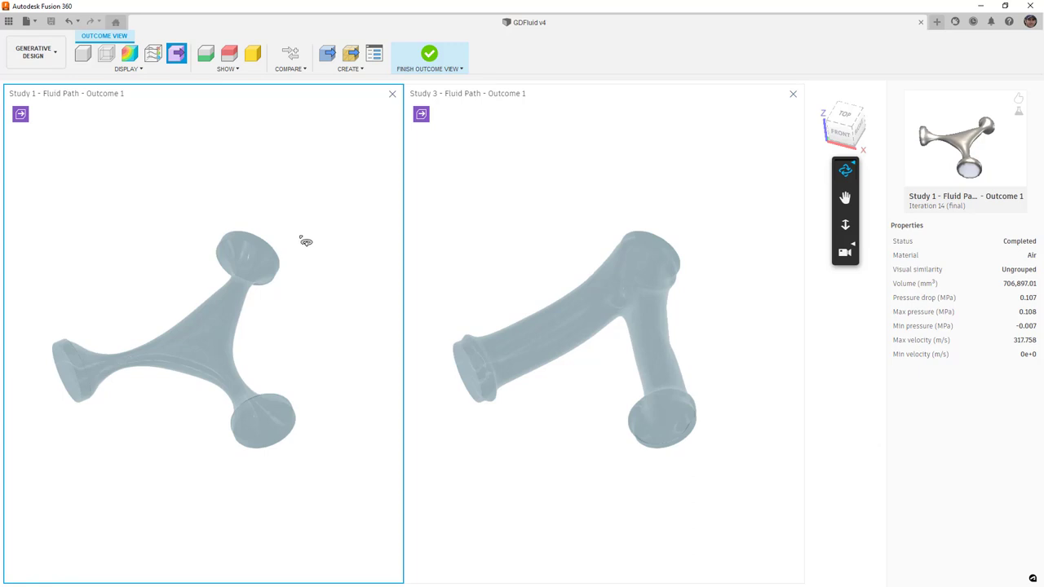
{"action": "left_click_drag", "start_coordinate": [272, 292], "coordinate": [260, 345]}
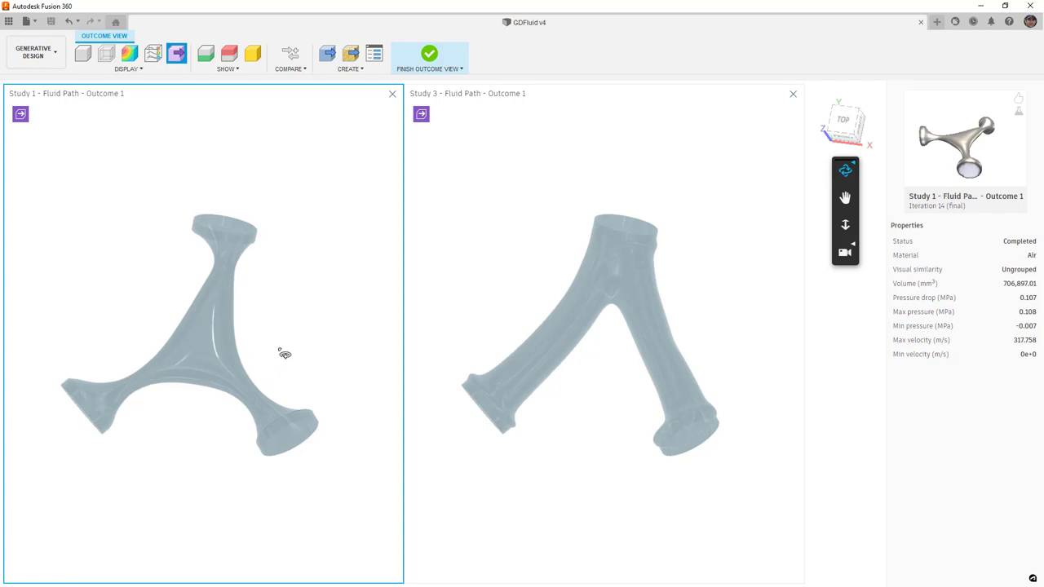
{"action": "left_click", "coordinate": [252, 53]}
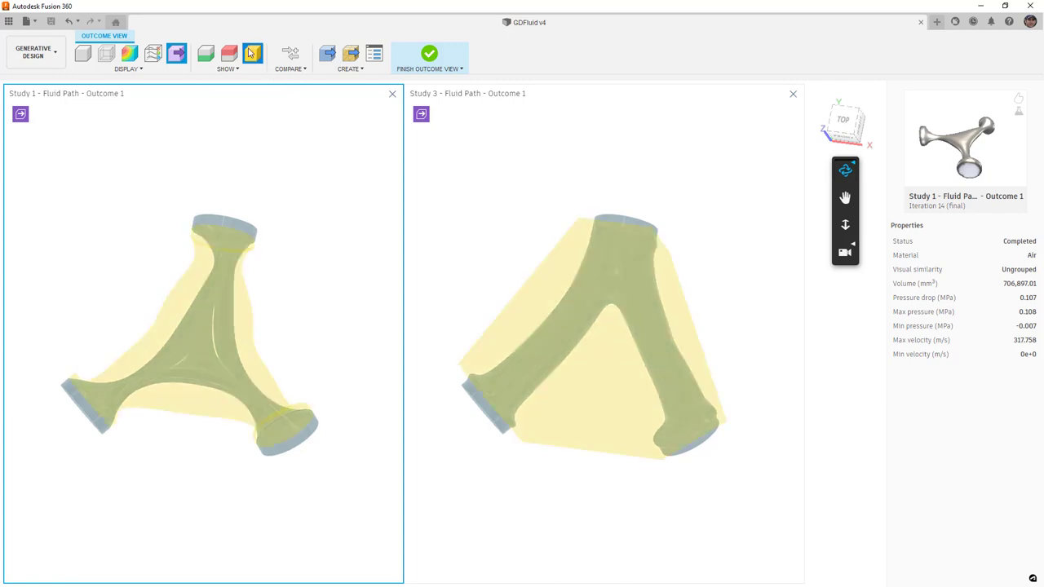
{"action": "left_click", "coordinate": [634, 312]}
{"action": "left_click_drag", "start_coordinate": [573, 333], "coordinate": [624, 340]}
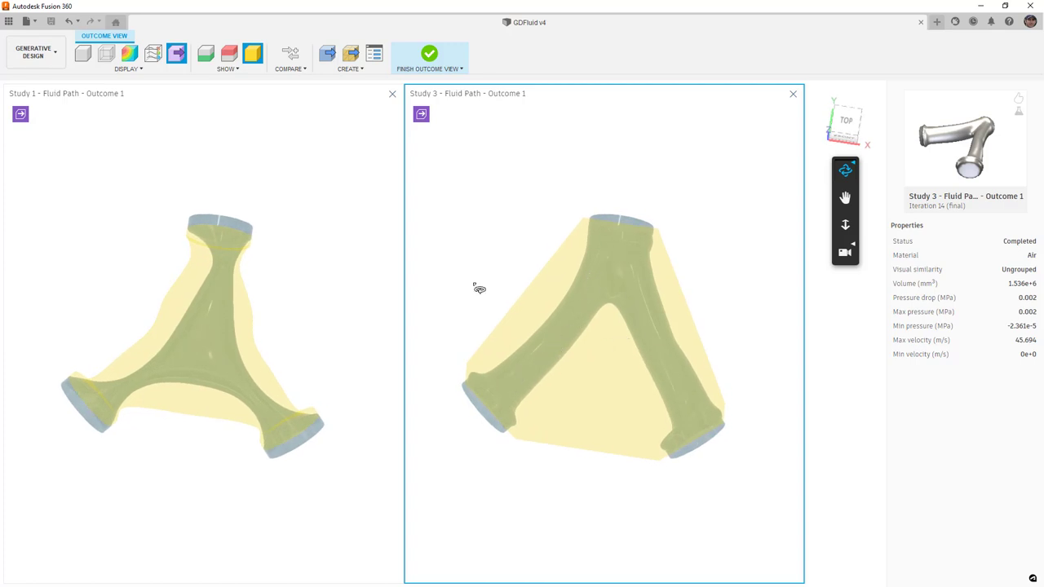
{"action": "left_click", "coordinate": [253, 56]}
{"action": "left_click_drag", "start_coordinate": [566, 298], "coordinate": [566, 250]}
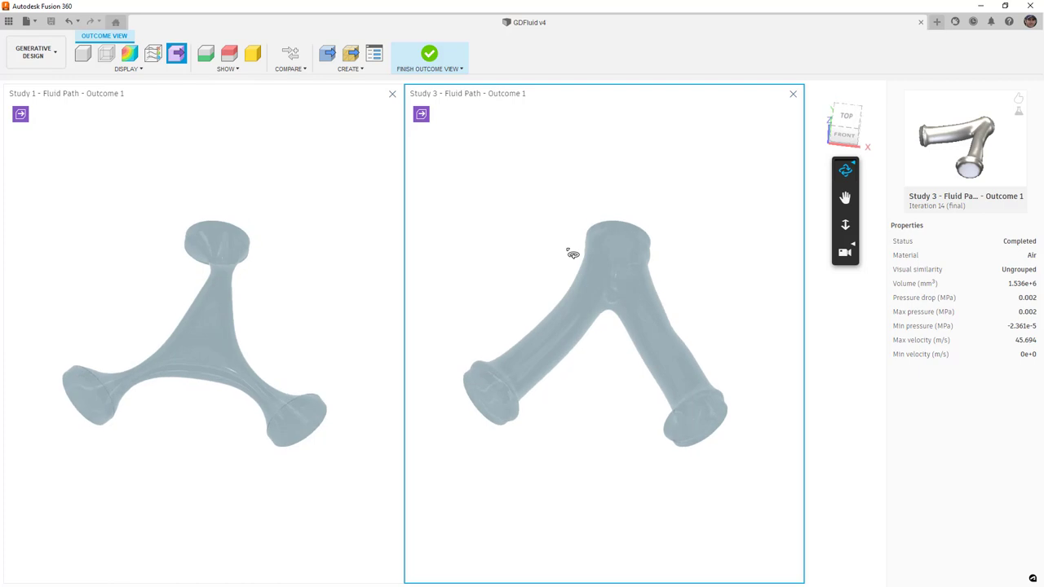
Close the Study 1 outcome and view the Study 3 outcome at iterations 10, 11, 12 and 14
{"action": "left_click", "coordinate": [392, 95]}
{"action": "left_click_drag", "start_coordinate": [458, 271], "coordinate": [406, 283]}
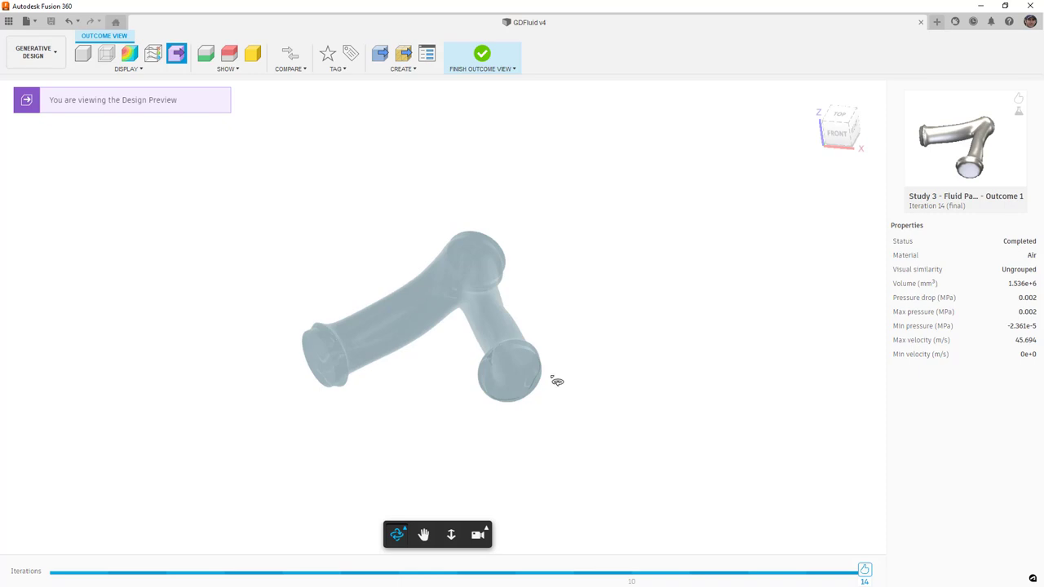
{"action": "left_click", "coordinate": [634, 574]}
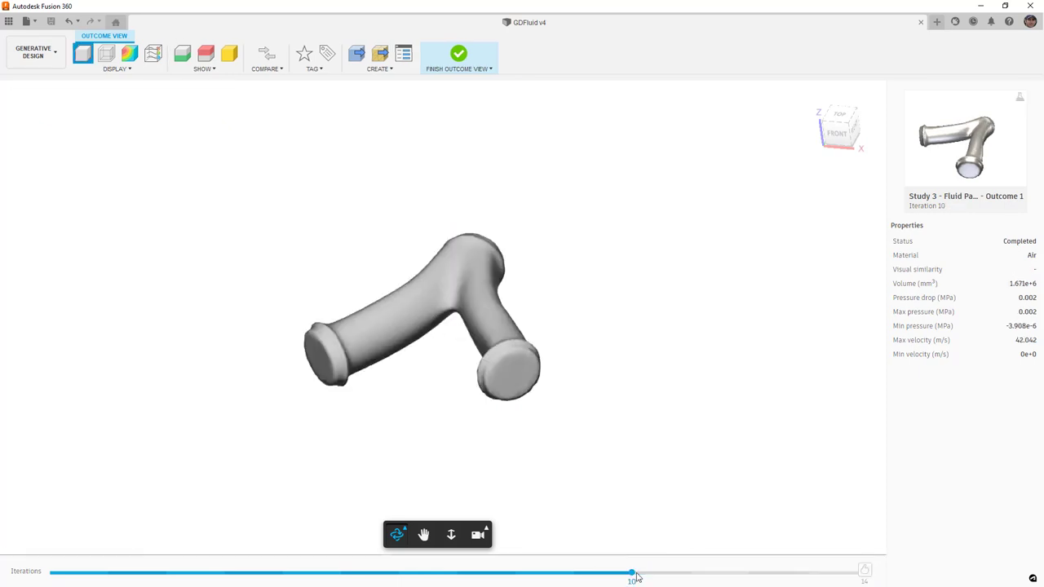
{"action": "middle_click_drag", "start_coordinate": [562, 310], "coordinate": [699, 516], "text": "shift"}
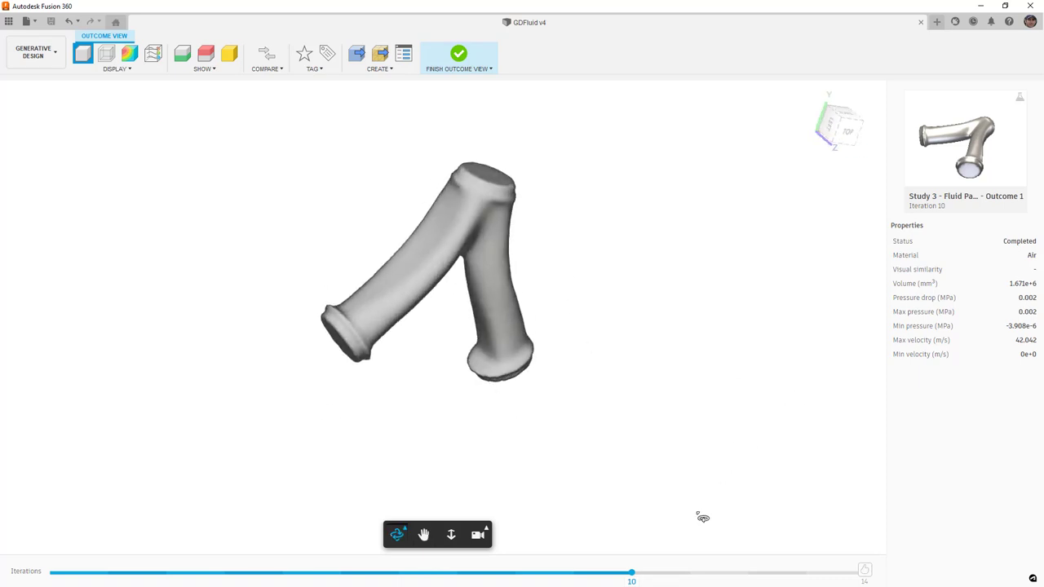
{"action": "left_click", "coordinate": [689, 576]}
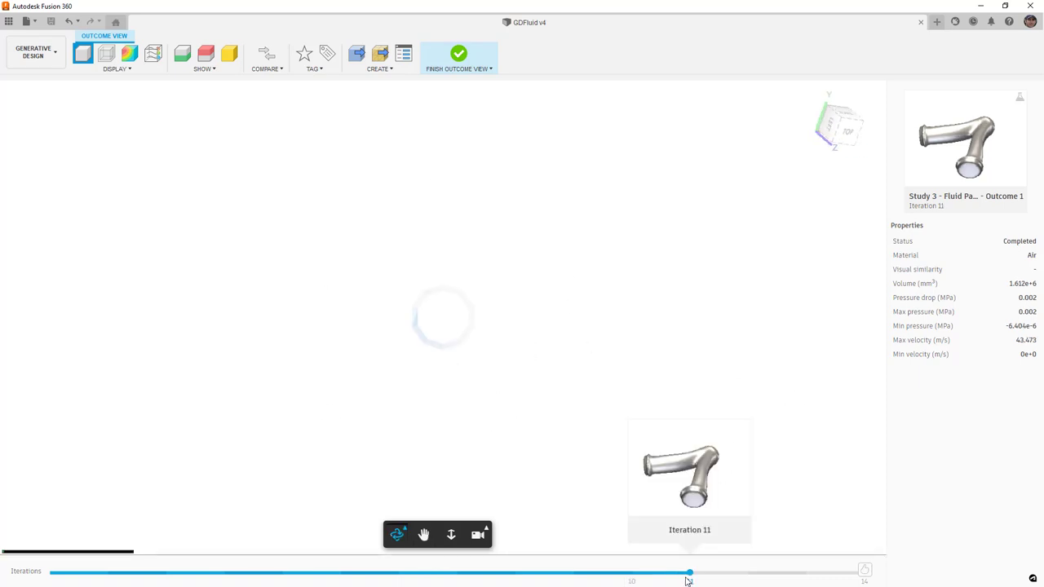
{"action": "left_click", "coordinate": [746, 576]}
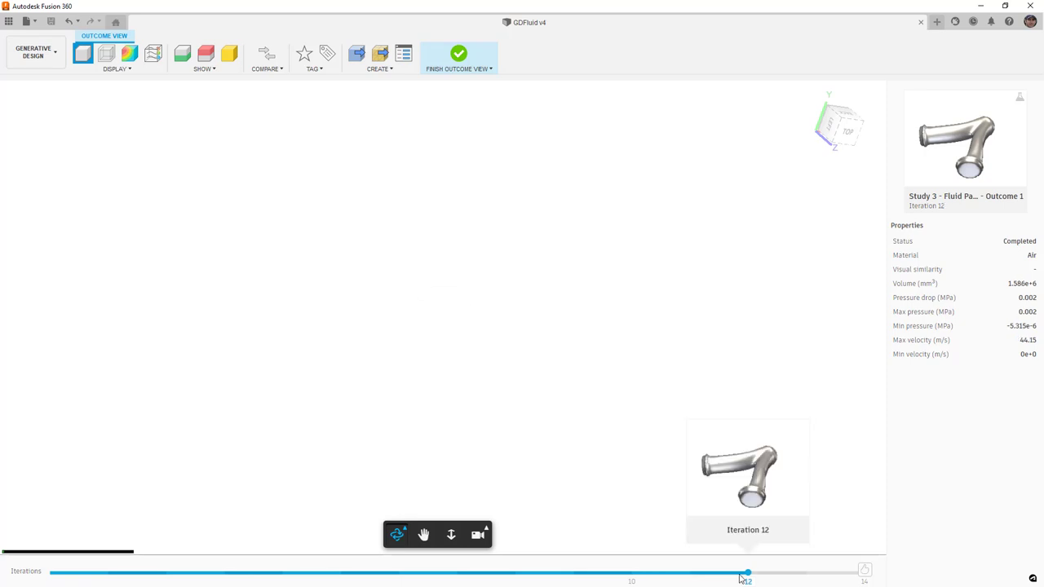
{"action": "left_click", "coordinate": [863, 576]}
{"action": "middle_click_drag", "start_coordinate": [633, 302], "coordinate": [575, 400], "text": "shift"}
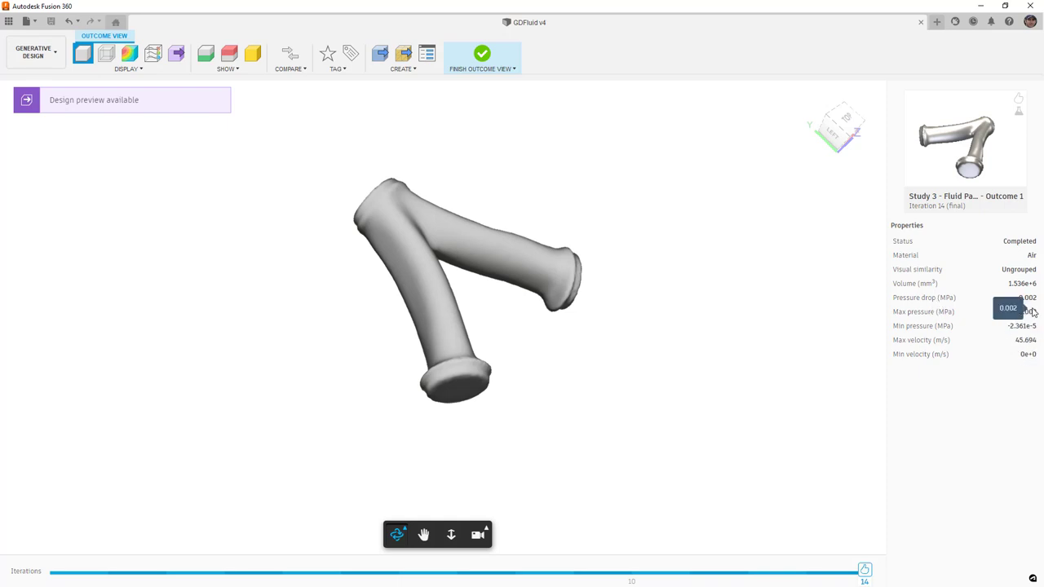
Create a design from iteration 14 of Study 3 - Fluid Path - Outcome 1 and close the job status window
{"action": "left_click_drag", "start_coordinate": [559, 236], "coordinate": [530, 269]}
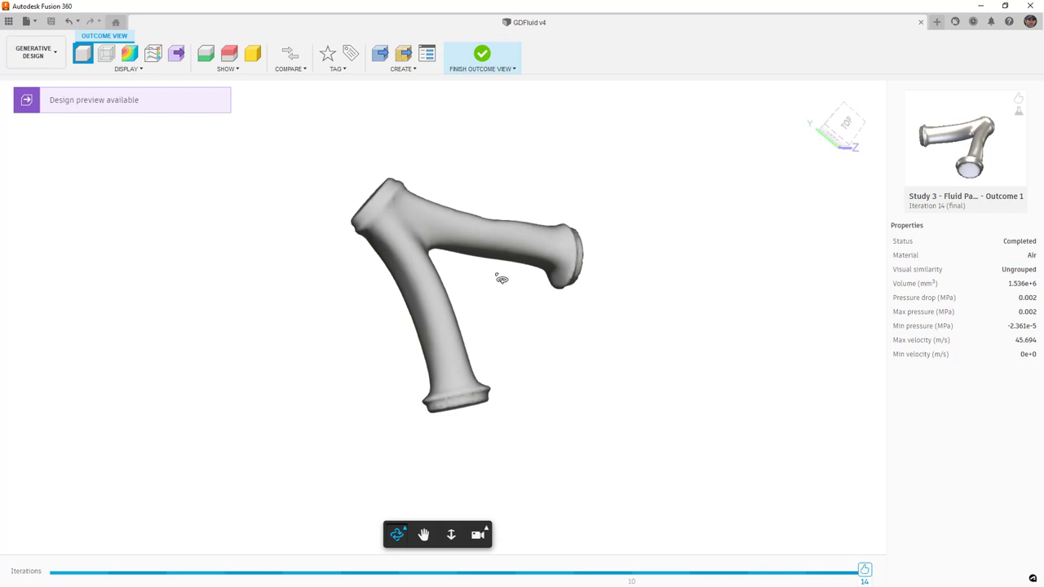
{"action": "left_click", "coordinate": [380, 57]}
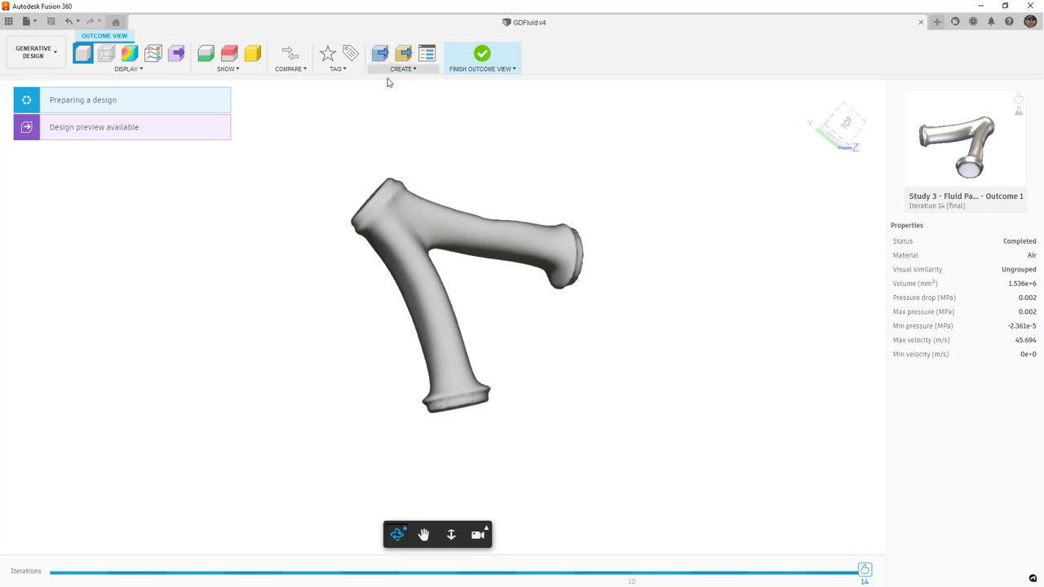
{"action": "left_click_drag", "start_coordinate": [381, 229], "coordinate": [358, 227]}
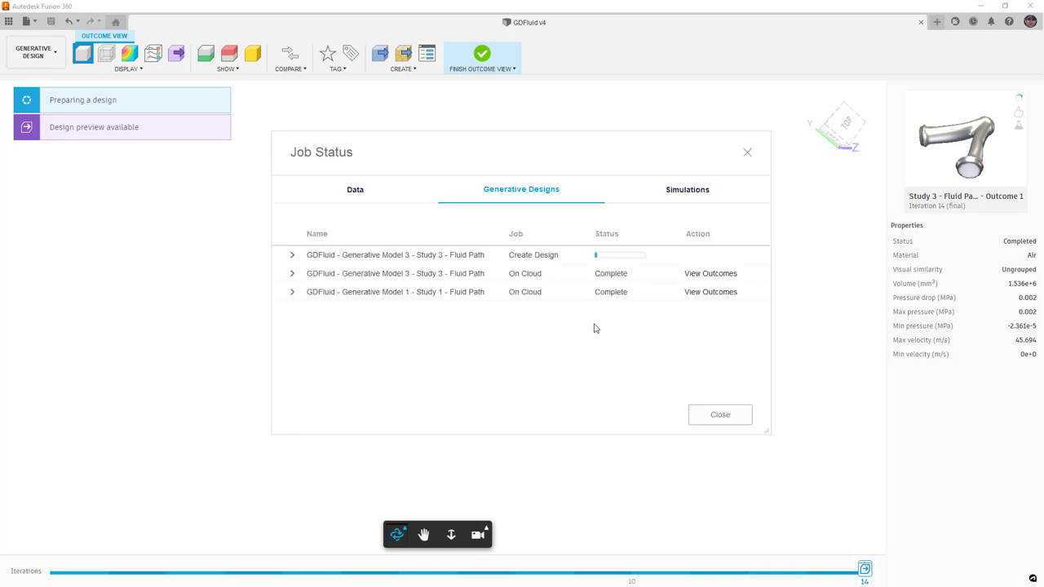
{"action": "left_click", "coordinate": [719, 416]}
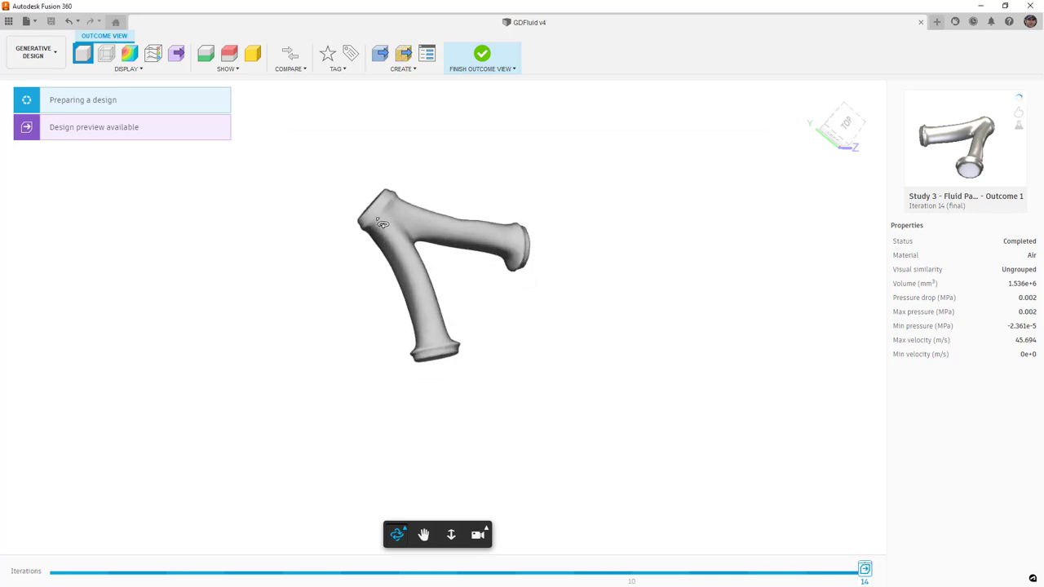
Switch between the outcome's mesh and its design preview, comparing the inlet and outlet ends in the top view
{"action": "left_click", "coordinate": [195, 139]}
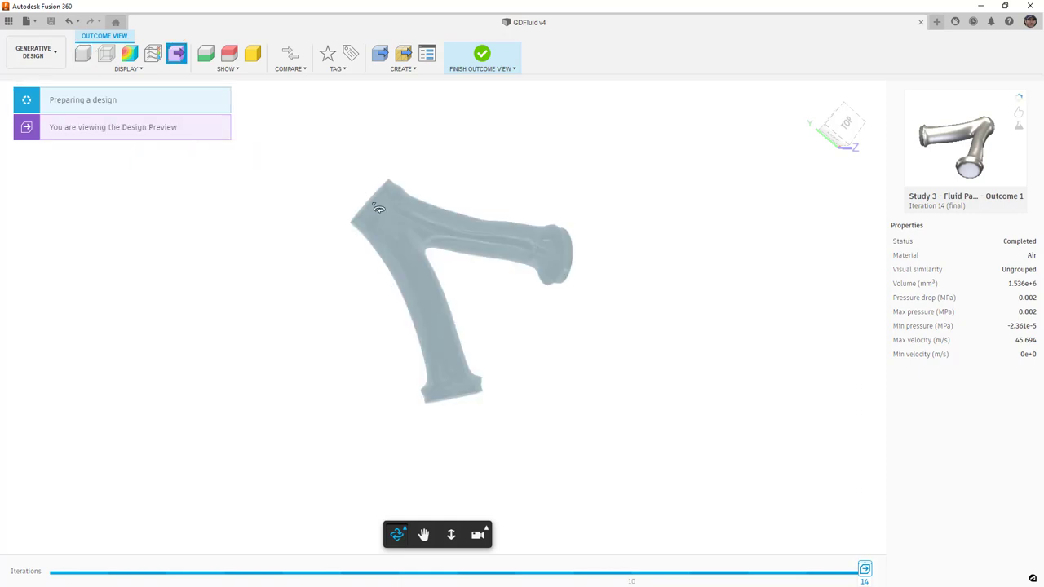
{"action": "left_click", "coordinate": [220, 141]}
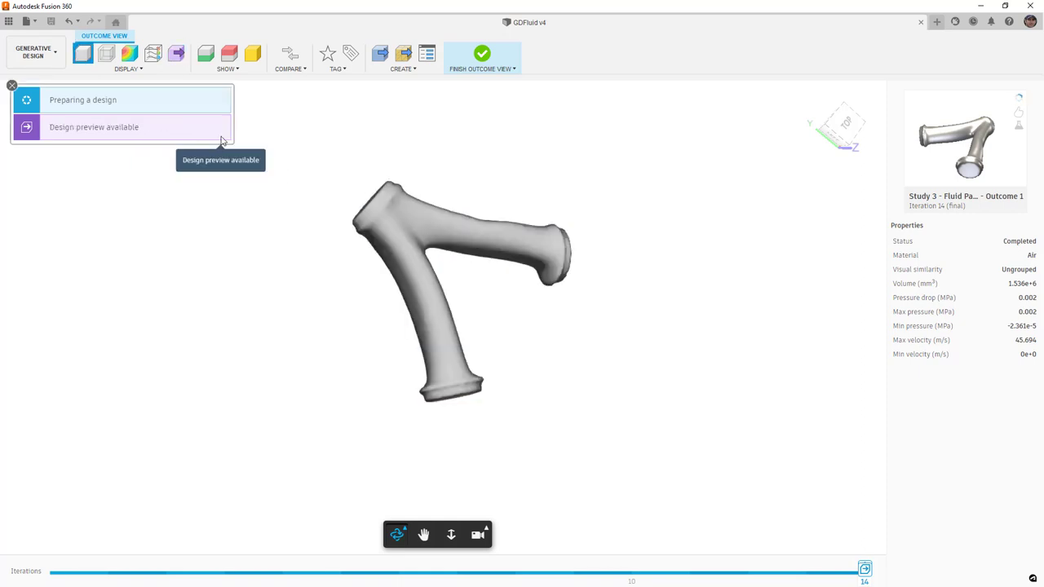
{"action": "left_click_drag", "start_coordinate": [432, 282], "coordinate": [412, 252]}
{"action": "left_click", "coordinate": [834, 123]}
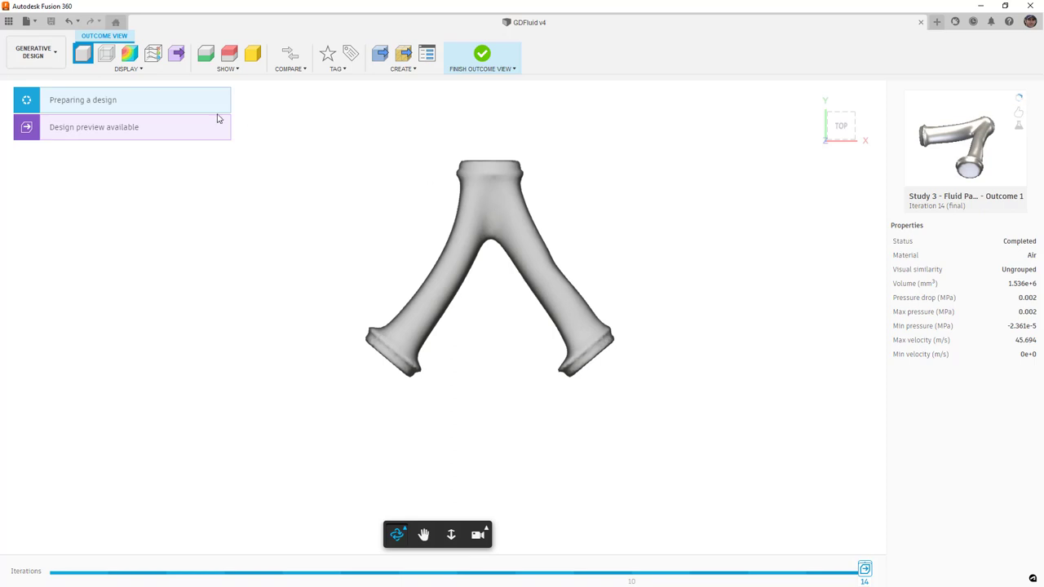
{"action": "left_click", "coordinate": [176, 128]}
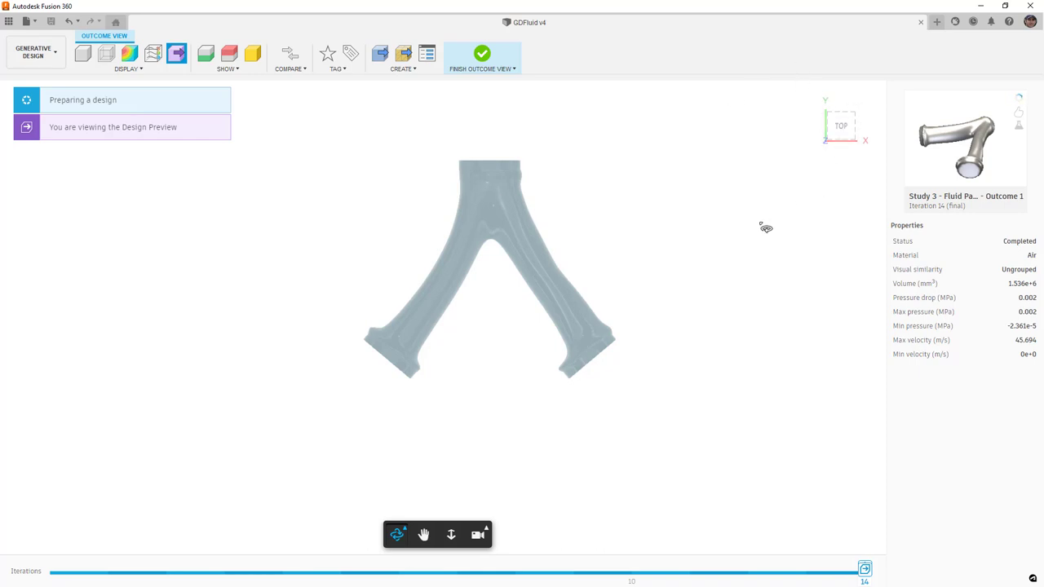
{"action": "left_click_drag", "start_coordinate": [655, 351], "coordinate": [503, 265]}
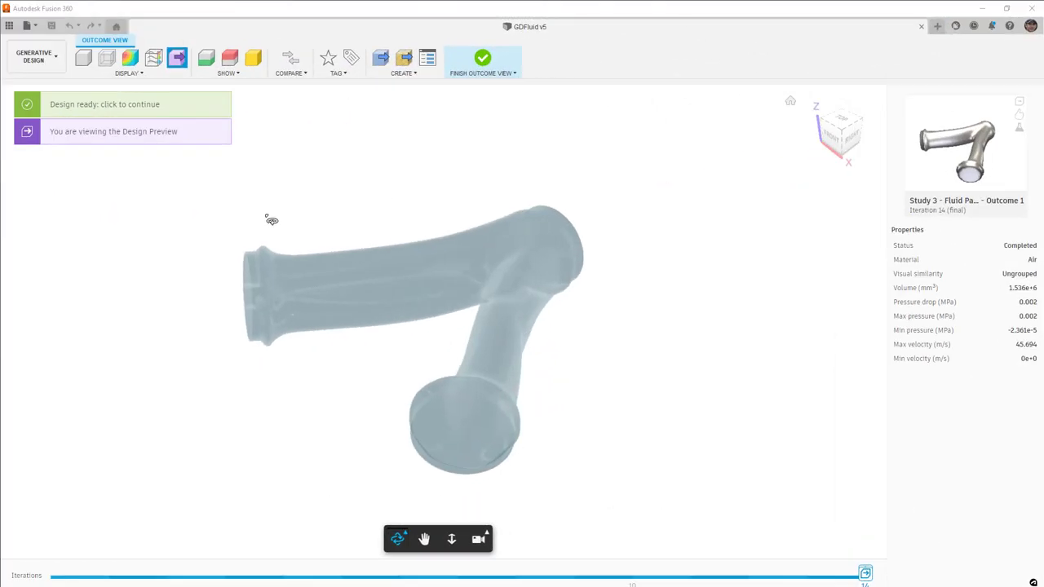
Open the finished design in its own tab and inspect the form and boundary fill features in its history
{"action": "left_click", "coordinate": [129, 106]}
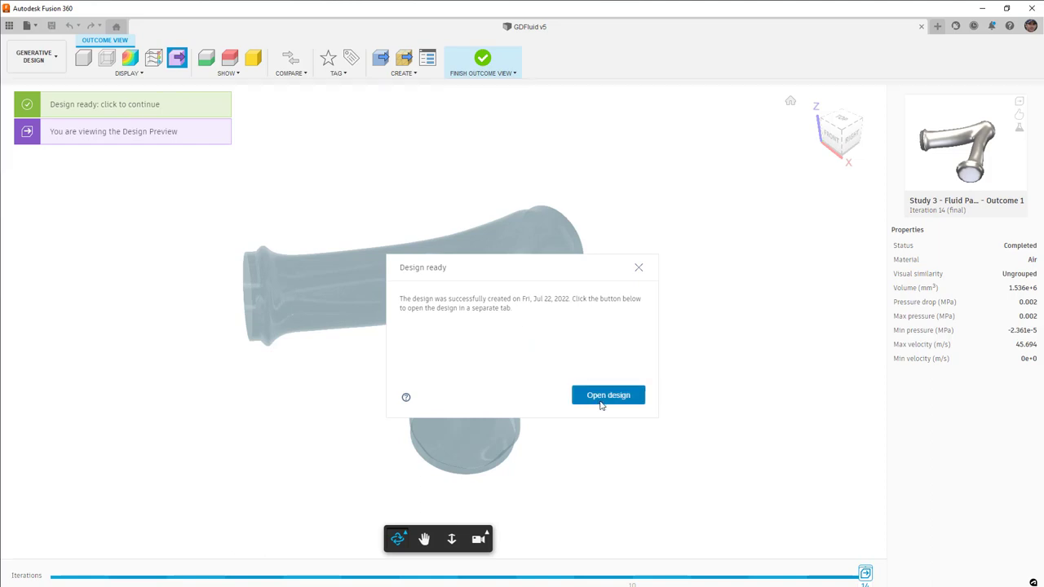
{"action": "left_click", "coordinate": [604, 399]}
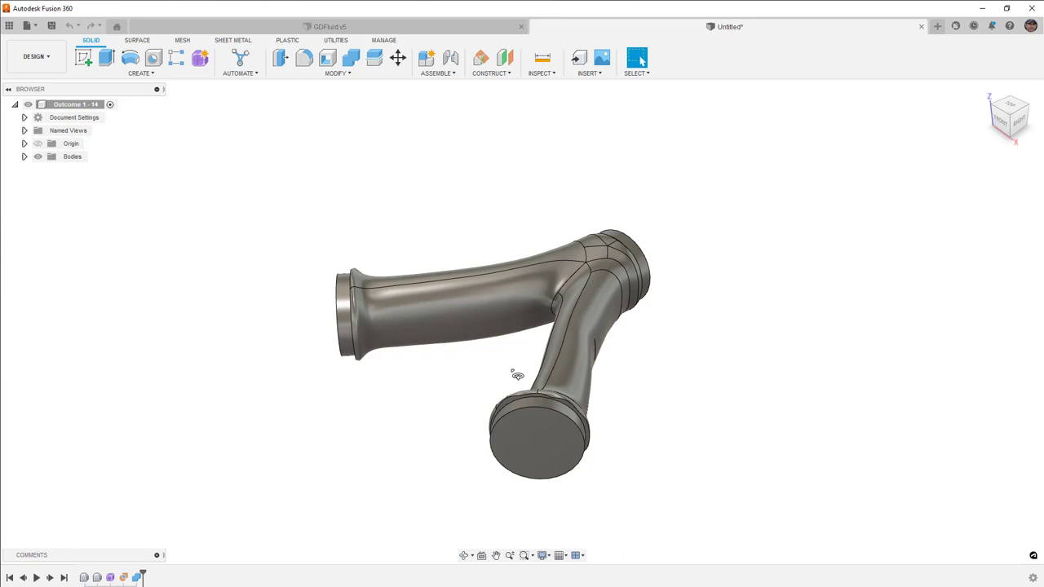
{"action": "left_click", "coordinate": [109, 578]}
{"action": "left_click", "coordinate": [123, 577]}
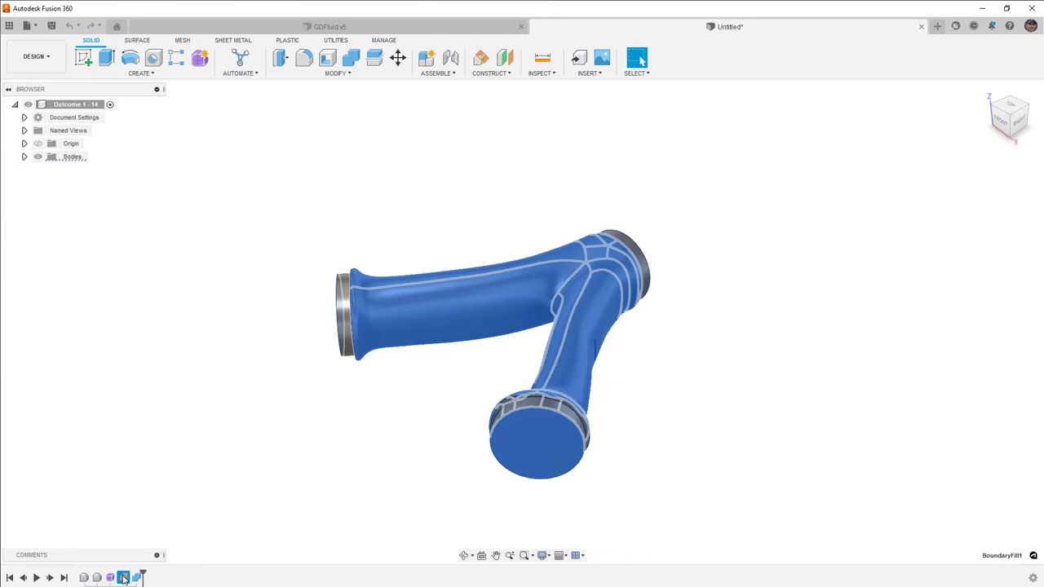
Inspect the combine and form features in the history and examine the small sliver edge on the surface of one branch
{"action": "left_click", "coordinate": [137, 577]}
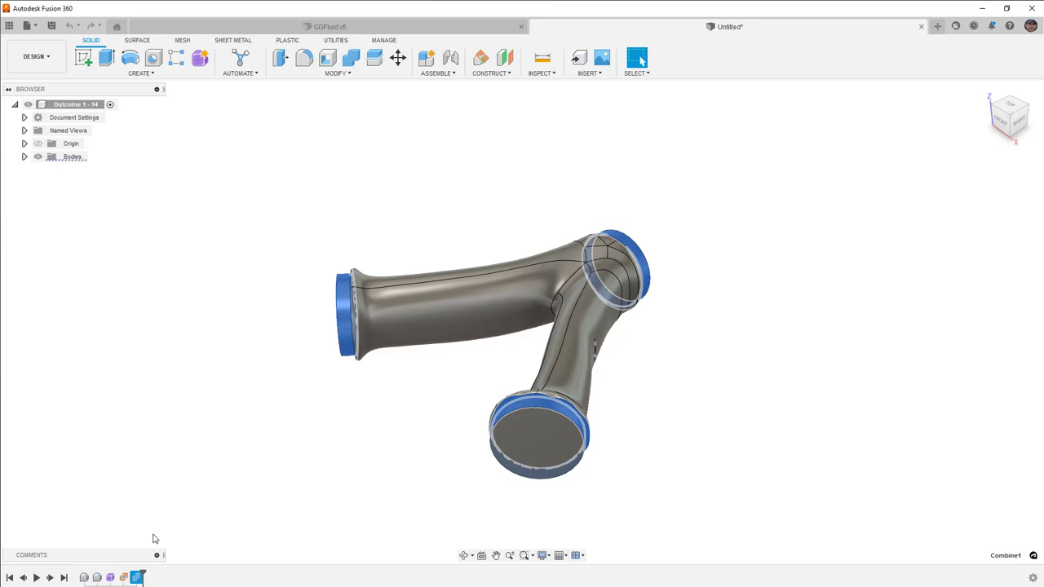
{"action": "left_click", "coordinate": [111, 578]}
{"action": "left_click", "coordinate": [138, 578]}
{"action": "mouse_move", "coordinate": [515, 492]}
{"action": "middle_mouse_down", "text": "shift"}
{"action": "mouse_move", "coordinate": [530, 474]}
{"action": "mouse_move", "coordinate": [515, 478]}
{"action": "middle_mouse_up", "text": "shift"}
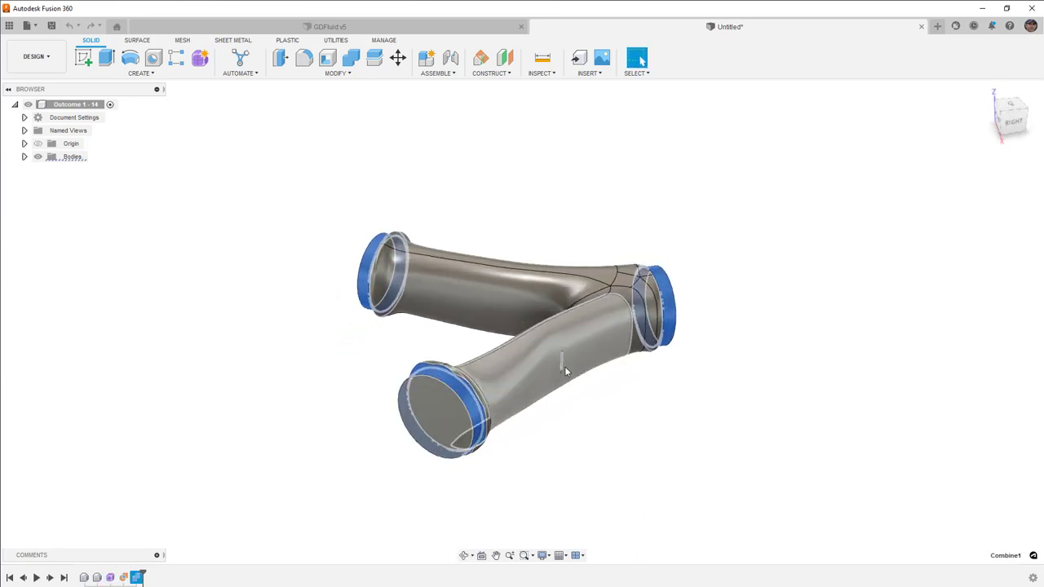
{"action": "scroll", "coordinate": [565, 366], "scroll_direction": "up", "scroll_amount": 5}
{"action": "scroll", "coordinate": [566, 364], "scroll_direction": "up", "scroll_amount": 3}
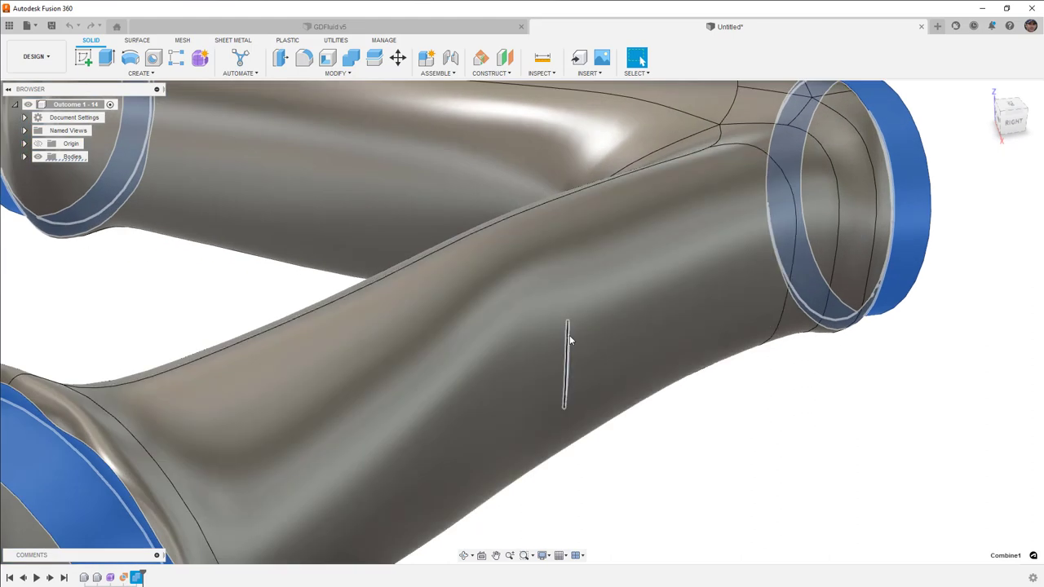
{"action": "scroll", "coordinate": [567, 364], "scroll_direction": "down", "scroll_amount": 10}
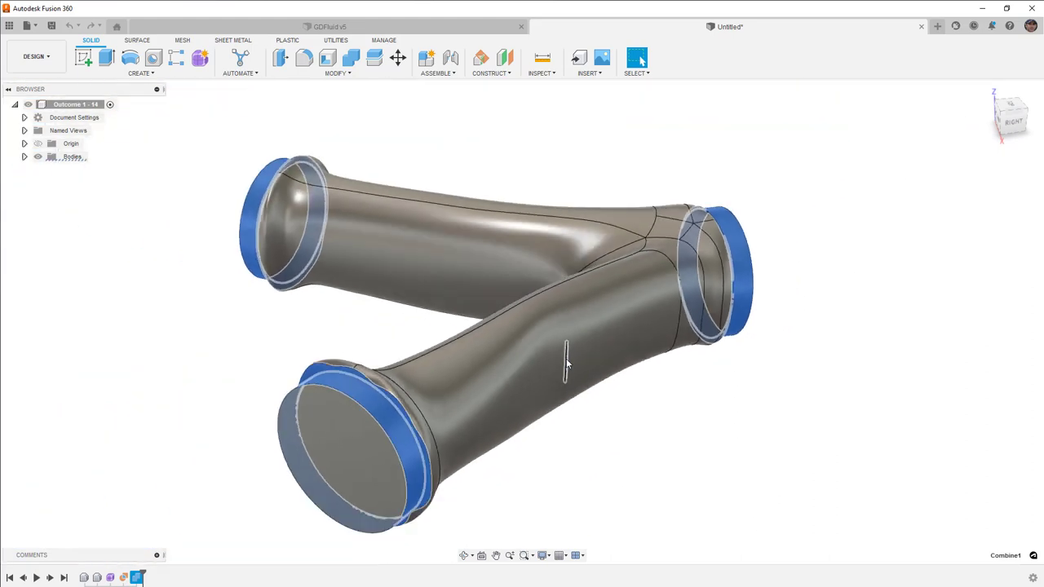
Switch to the GDFluid document, finish exploring outcomes and look at the Solid Obstacle Offset option for the design space
{"action": "left_click", "coordinate": [440, 26]}
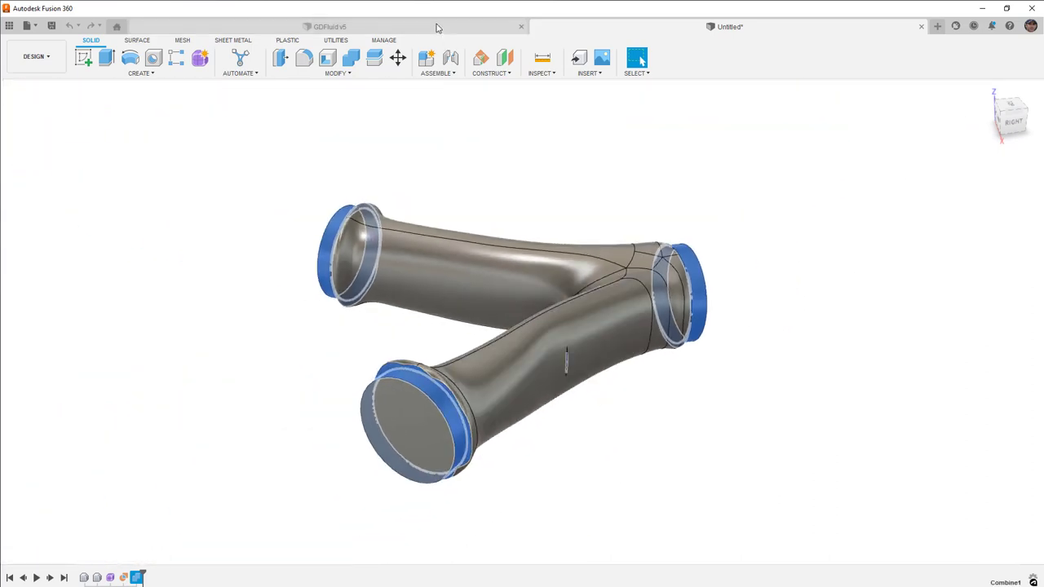
{"action": "left_click", "coordinate": [488, 65]}
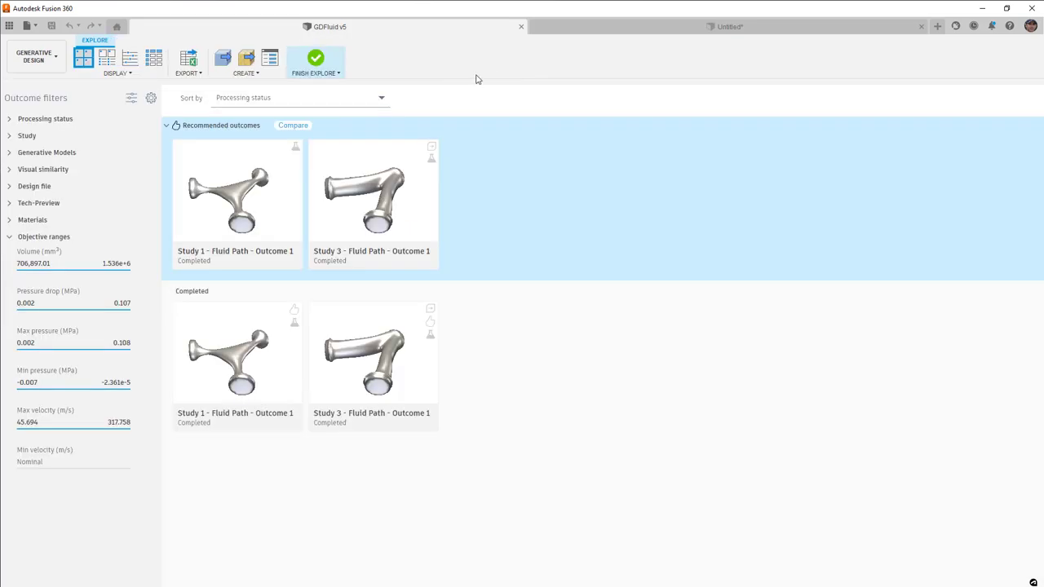
{"action": "left_click", "coordinate": [318, 67]}
{"action": "left_click", "coordinate": [221, 72]}
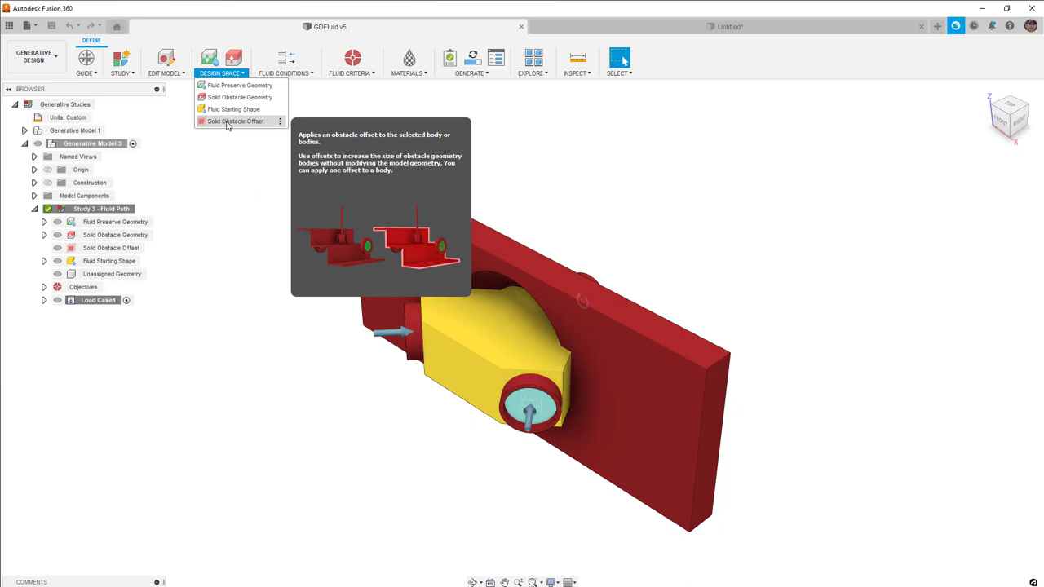
Return to the untitled design, roll its history back before the combine feature and examine where the pipe meets the wall opening
{"action": "left_click", "coordinate": [610, 26]}
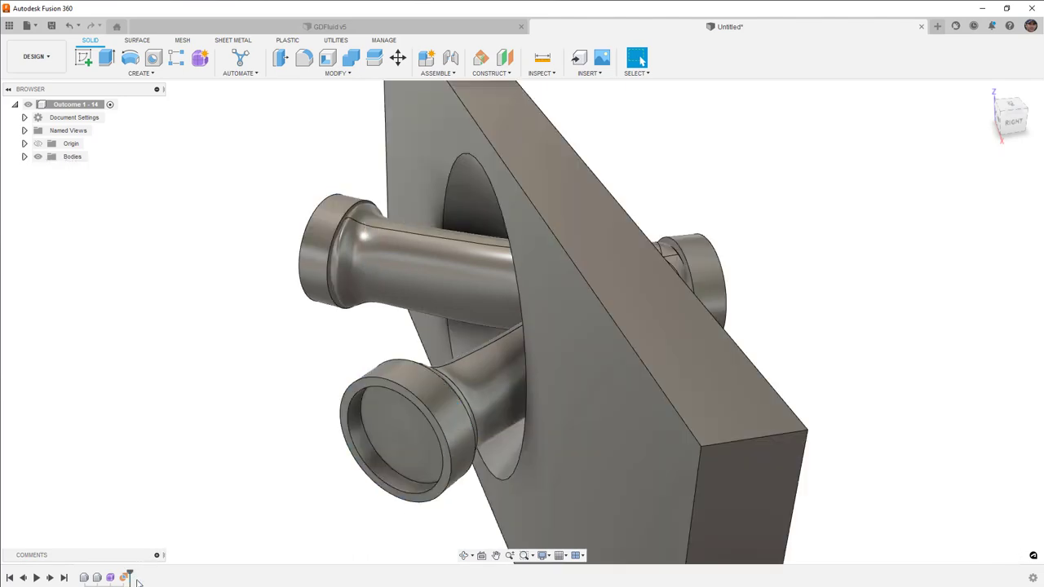
{"action": "middle_click_drag", "start_coordinate": [285, 325], "coordinate": [340, 310], "text": "shift"}
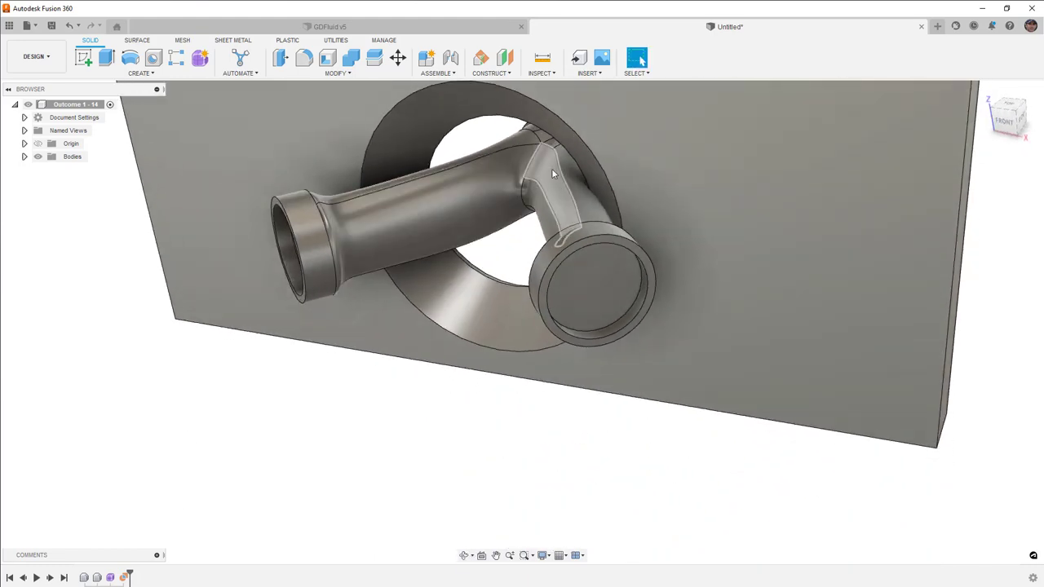
{"action": "left_click", "coordinate": [582, 164]}
{"action": "scroll", "coordinate": [585, 181], "scroll_direction": "up", "scroll_amount": 2}
{"action": "scroll", "coordinate": [599, 195], "scroll_direction": "up", "scroll_amount": 3}
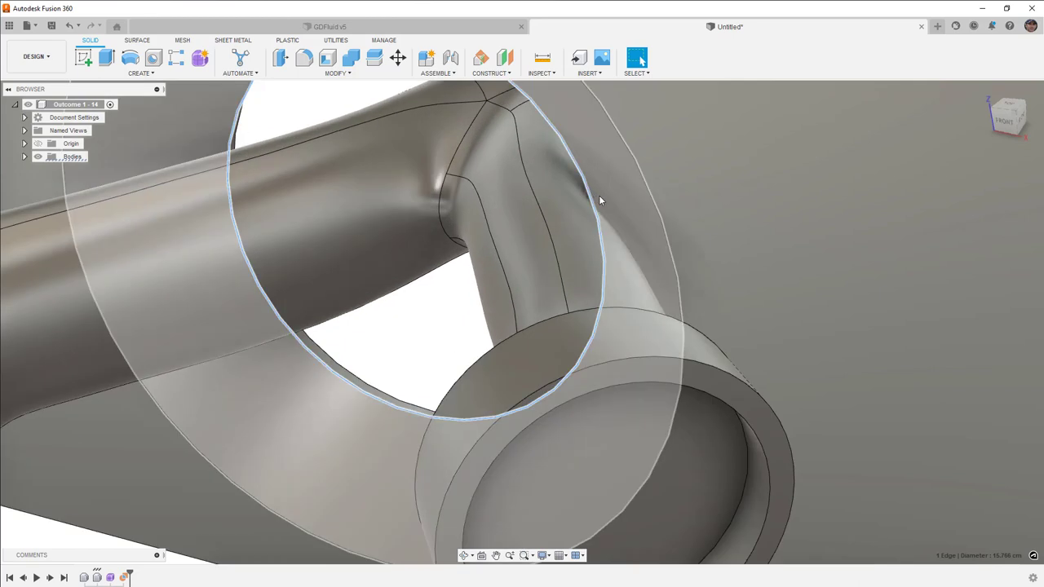
{"action": "scroll", "coordinate": [599, 193], "scroll_direction": "down", "scroll_amount": 5}
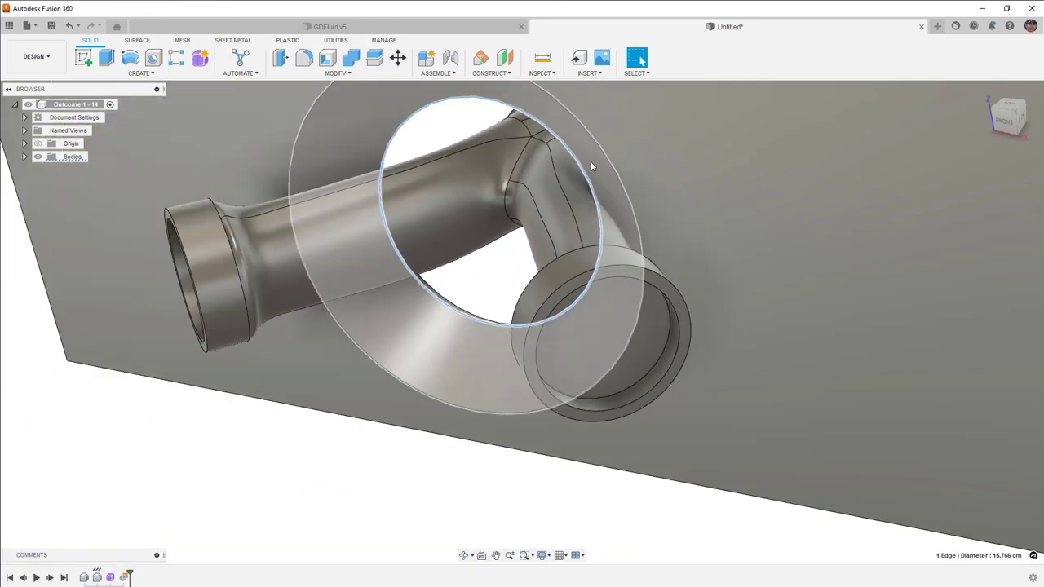
{"action": "scroll", "coordinate": [584, 191], "scroll_direction": "down", "scroll_amount": 5}
{"action": "middle_click_drag", "start_coordinate": [579, 228], "coordinate": [556, 235], "text": "shift"}
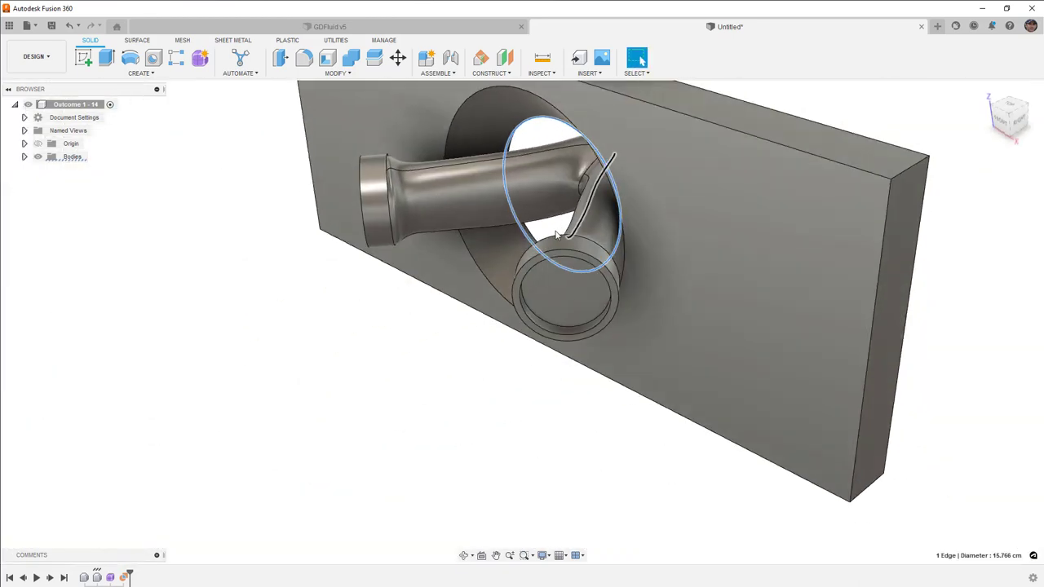
{"action": "left_click", "coordinate": [647, 178]}
Hide the bodies Obstacle1, Obstacle2, Obstacle3 and Obstacle4 so that only the fluid body is displayed
{"action": "left_click", "coordinate": [25, 157]}
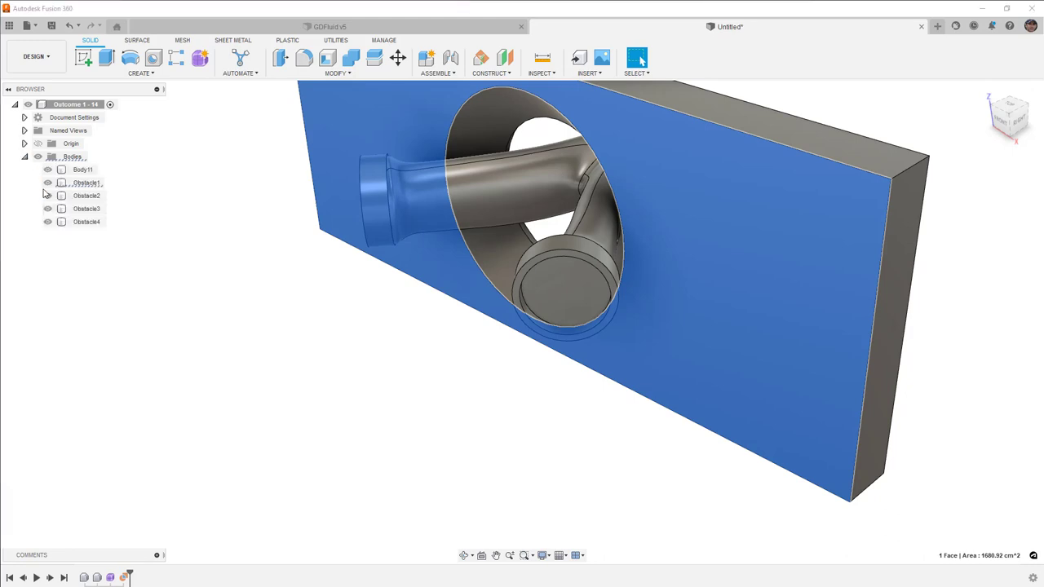
{"action": "left_click", "coordinate": [48, 183]}
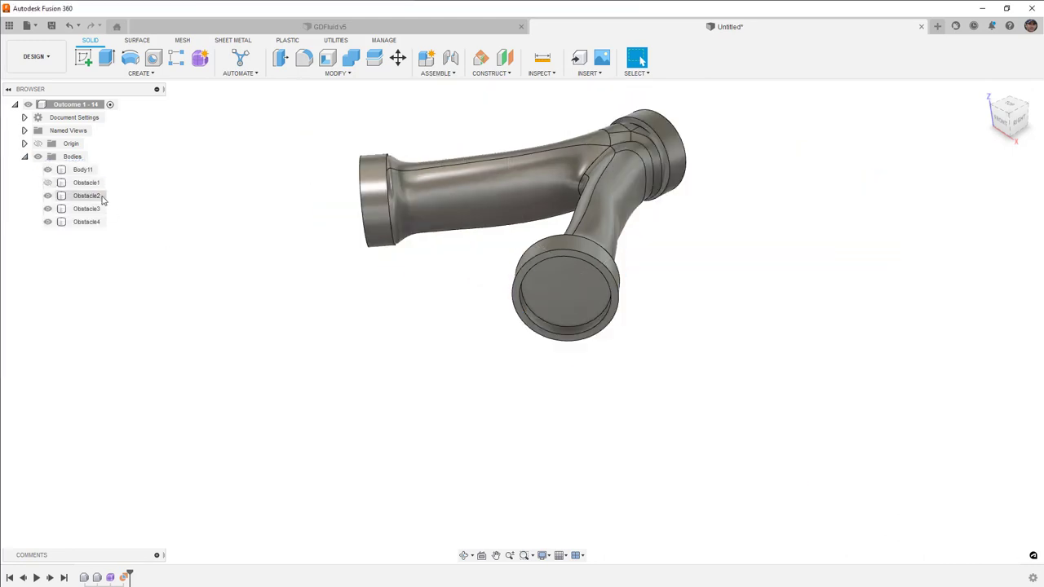
{"action": "left_click", "coordinate": [48, 196]}
{"action": "left_click", "coordinate": [48, 209]}
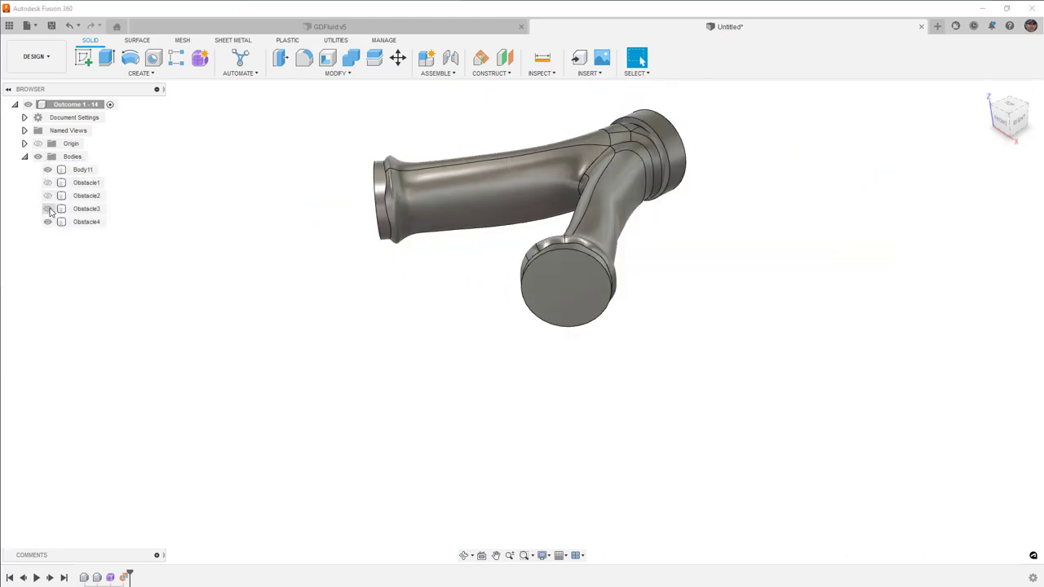
{"action": "left_click", "coordinate": [48, 221]}
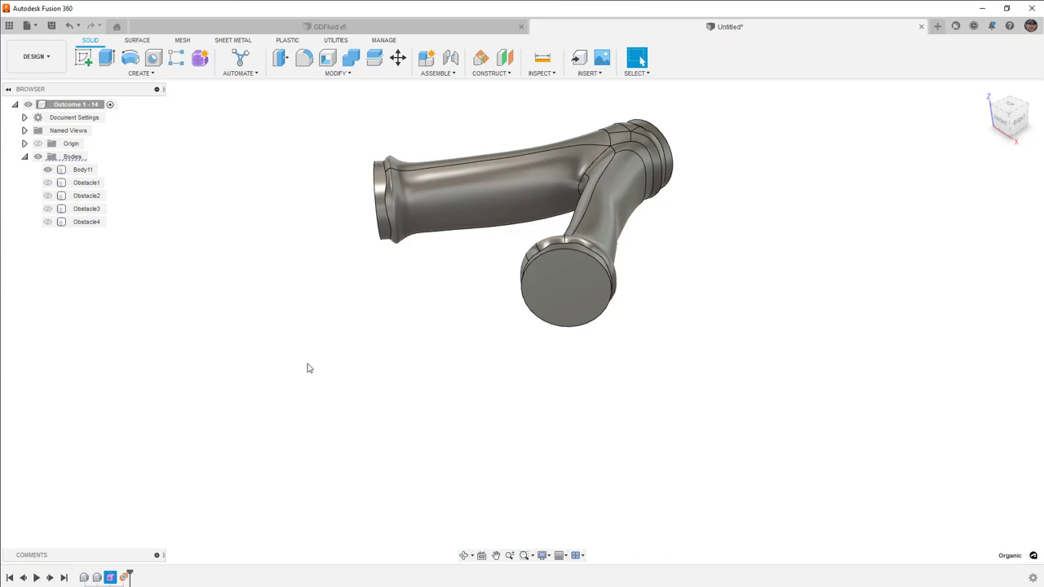
Roll the history back before the boundary fill and open the Organic form feature for editing
{"action": "middle_click_drag", "start_coordinate": [490, 283], "coordinate": [455, 355]}
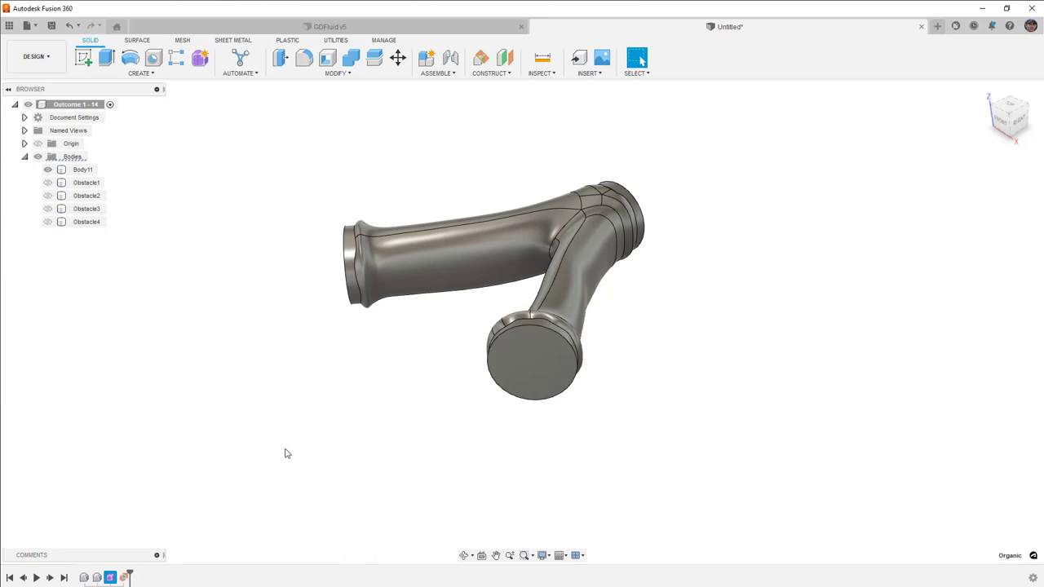
{"action": "left_click", "coordinate": [363, 224]}
{"action": "scroll", "coordinate": [363, 222], "scroll_direction": "up", "scroll_amount": 3}
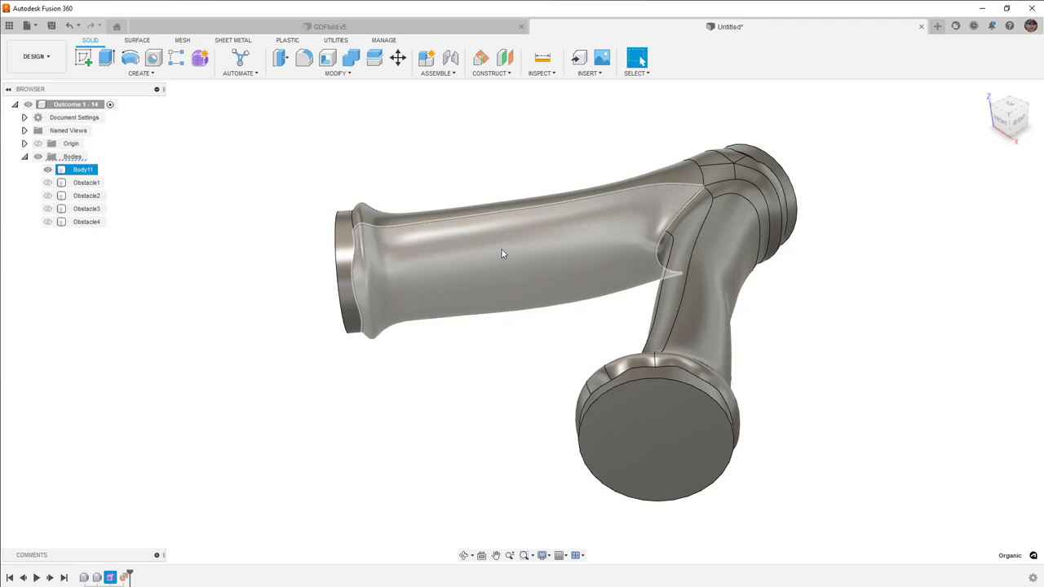
{"action": "left_click", "coordinate": [389, 400]}
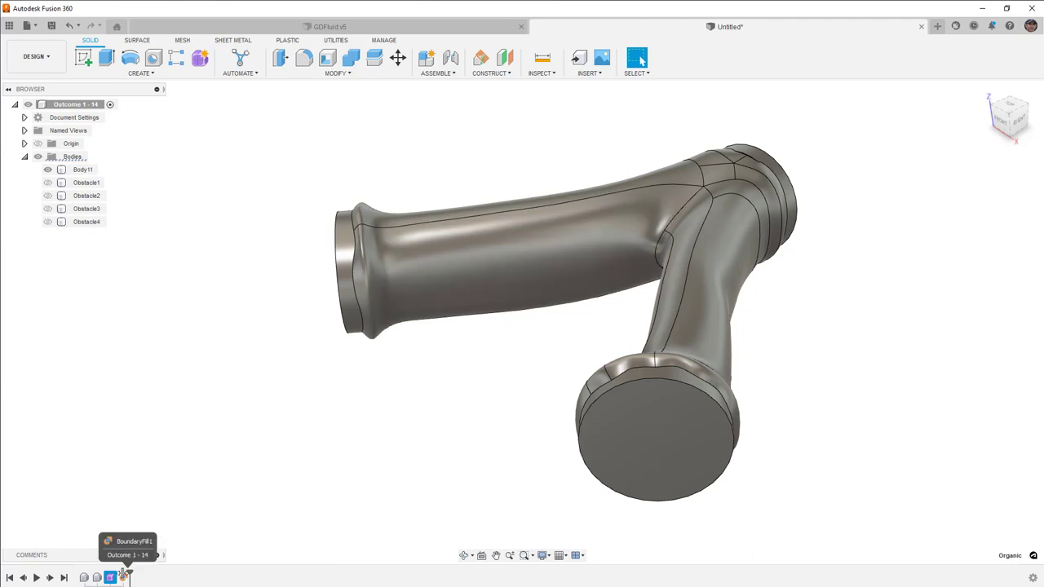
{"action": "left_click_drag", "start_coordinate": [128, 575], "coordinate": [116, 574]}
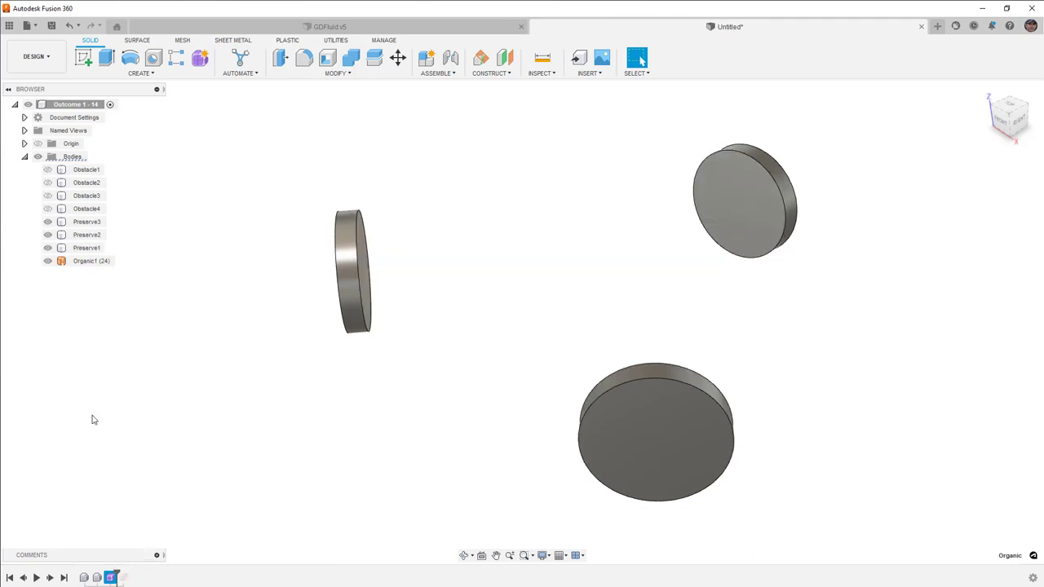
{"action": "right_click", "coordinate": [111, 576]}
{"action": "left_click", "coordinate": [126, 482]}
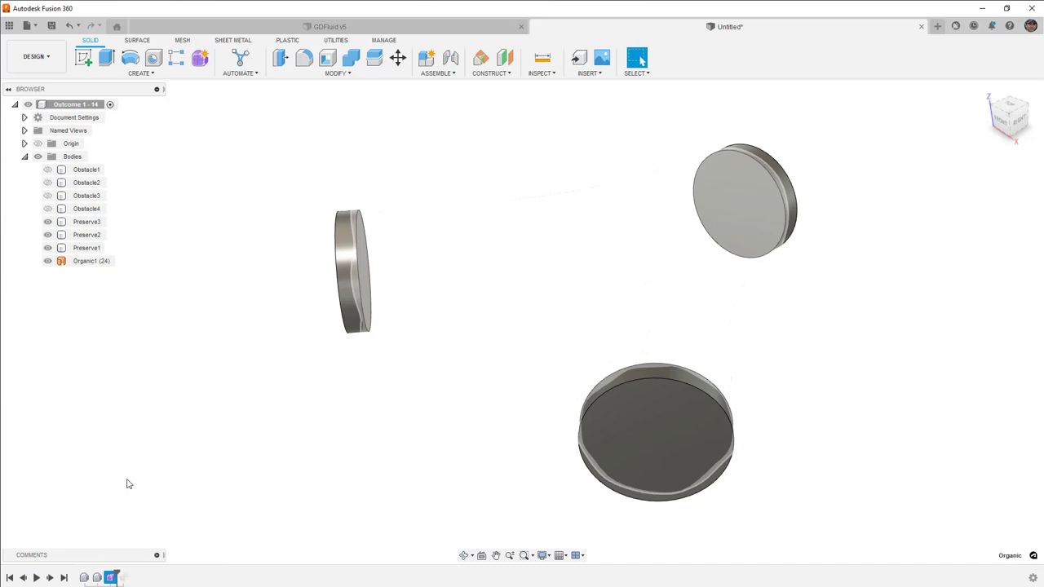
Delete the two edge loops that shape the flare at the open end of the long horizontal branch
{"action": "scroll", "coordinate": [383, 240], "scroll_direction": "up", "scroll_amount": 3}
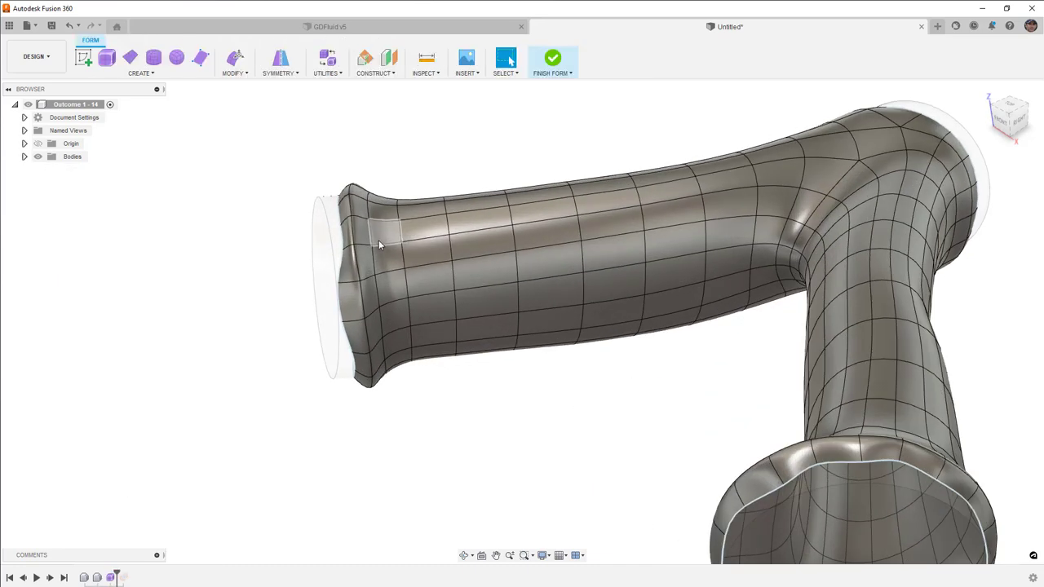
{"action": "double_click", "coordinate": [350, 208]}
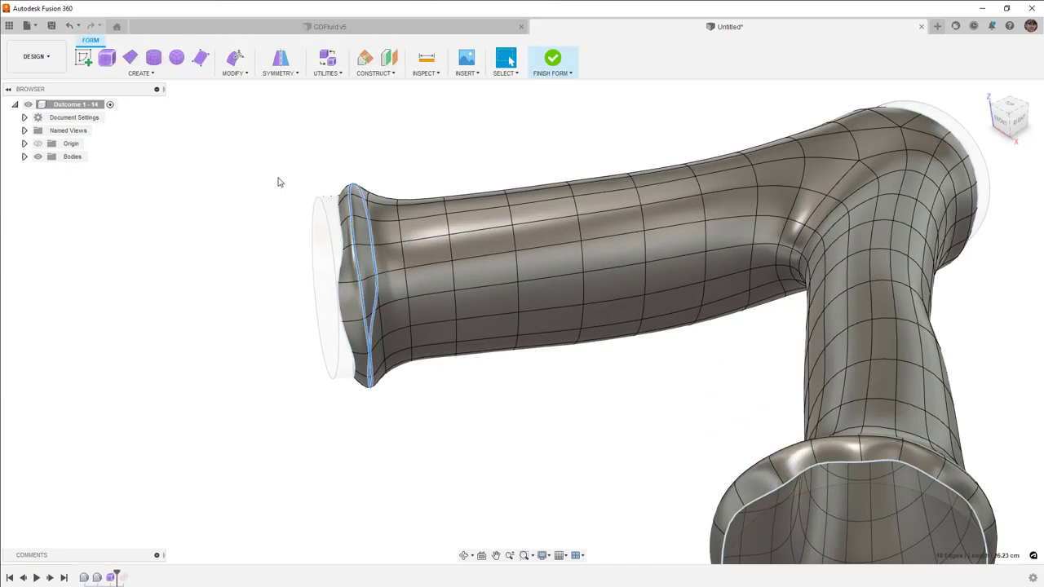
{"action": "key", "text": "Delete"}
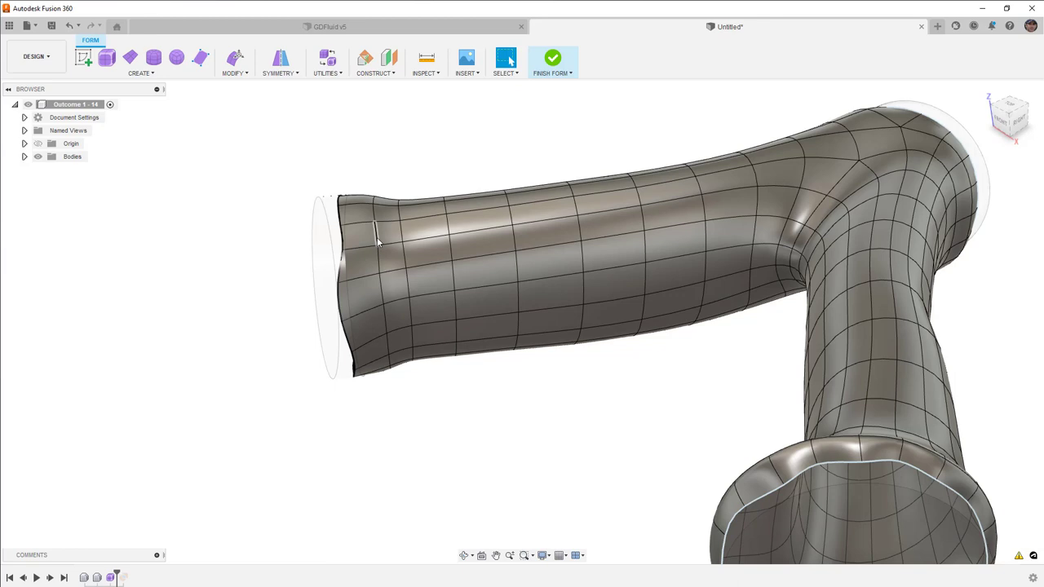
{"action": "double_click", "coordinate": [374, 236]}
{"action": "key", "text": "Delete"}
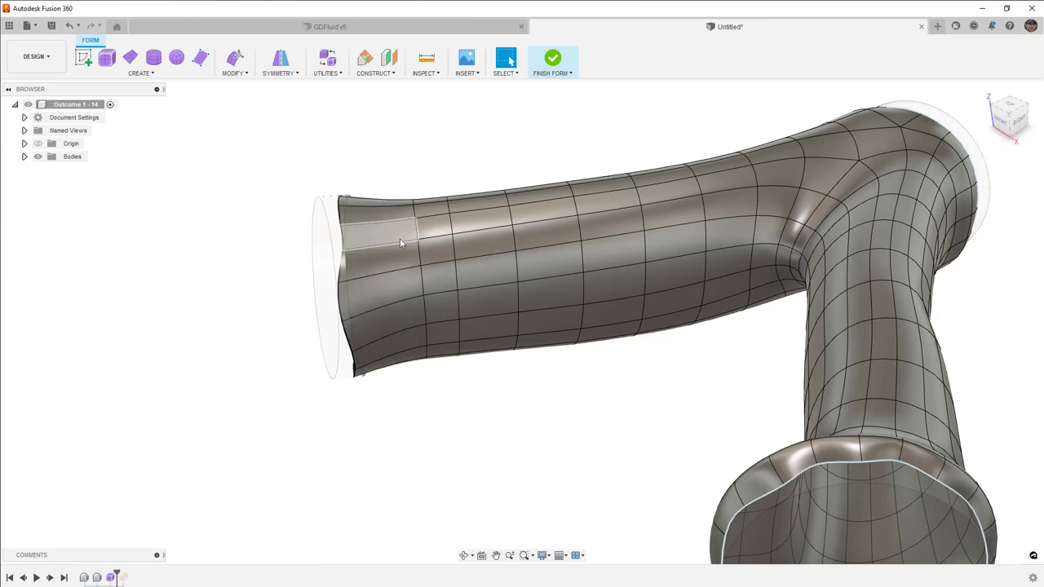
Delete three alternate edge loops along the long horizontal branch, working from its open end toward the junction
{"action": "left_click", "coordinate": [450, 248]}
{"action": "double_click", "coordinate": [454, 249]}
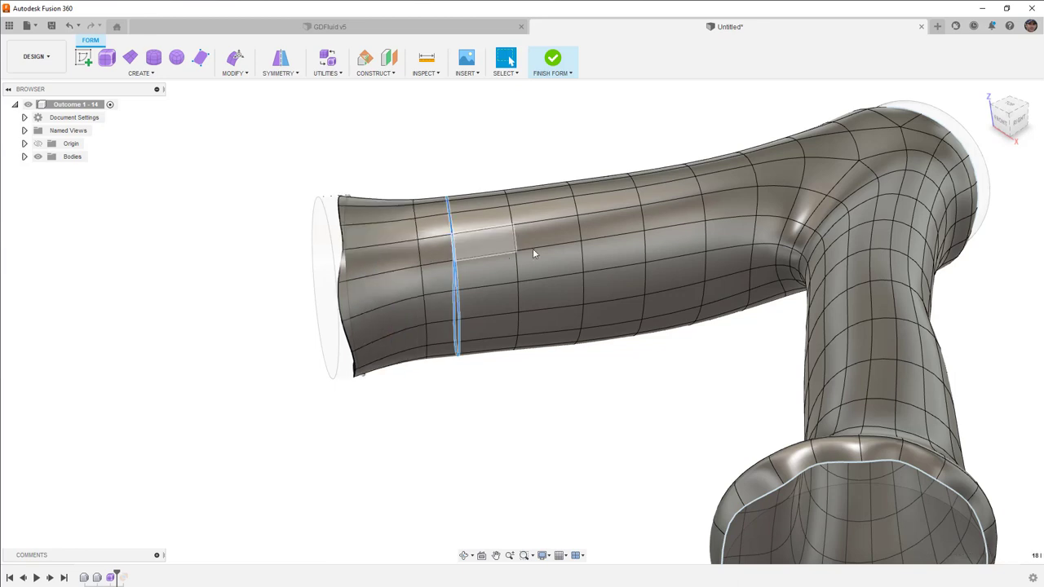
{"action": "key", "text": "Delete"}
{"action": "double_click", "coordinate": [585, 252]}
{"action": "key", "text": "Delete"}
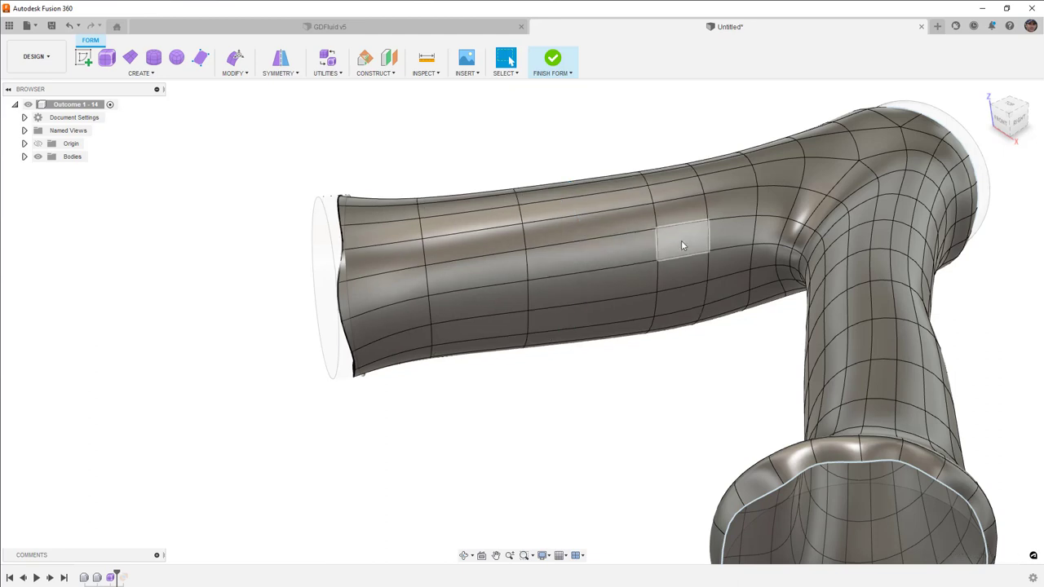
{"action": "double_click", "coordinate": [706, 236]}
{"action": "key", "text": "Delete"}
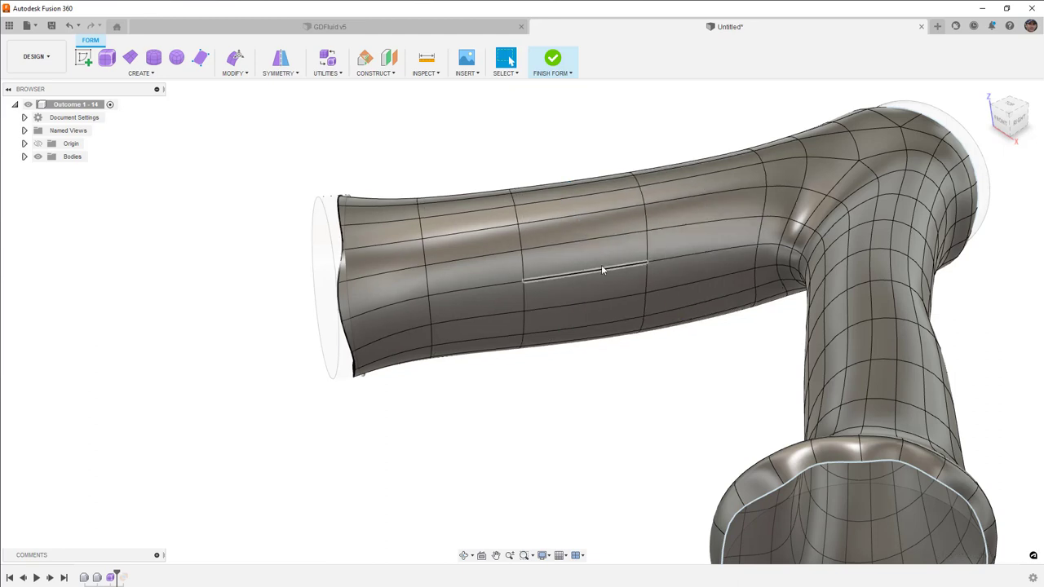
Delete alternate edge loops along the second branch between its flared end and the junction to simplify the form
{"action": "middle_click_drag", "start_coordinate": [460, 299], "coordinate": [827, 369], "text": "shift"}
{"action": "double_click", "coordinate": [827, 370]}
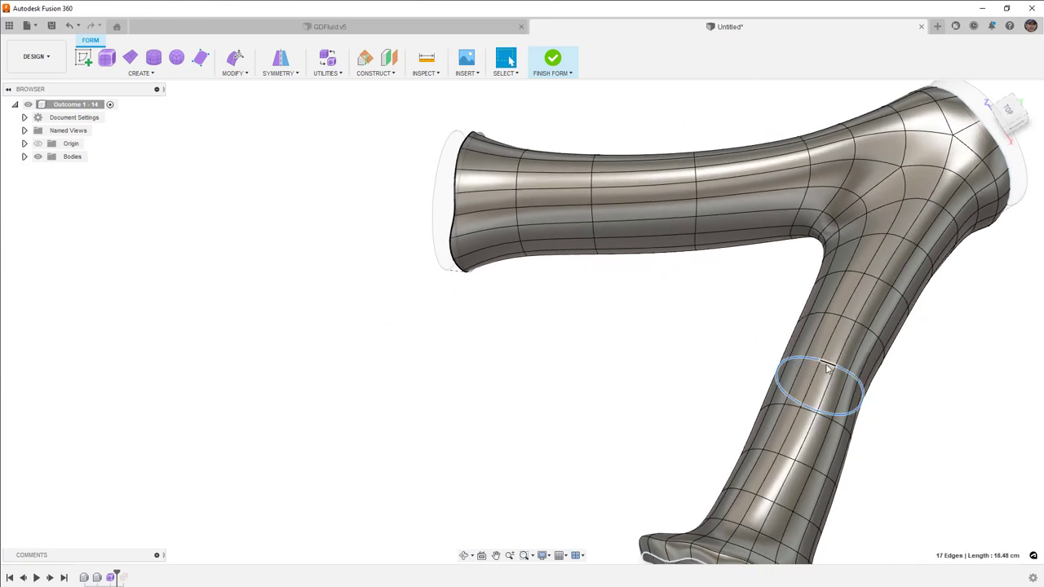
{"action": "key", "text": "Escape"}
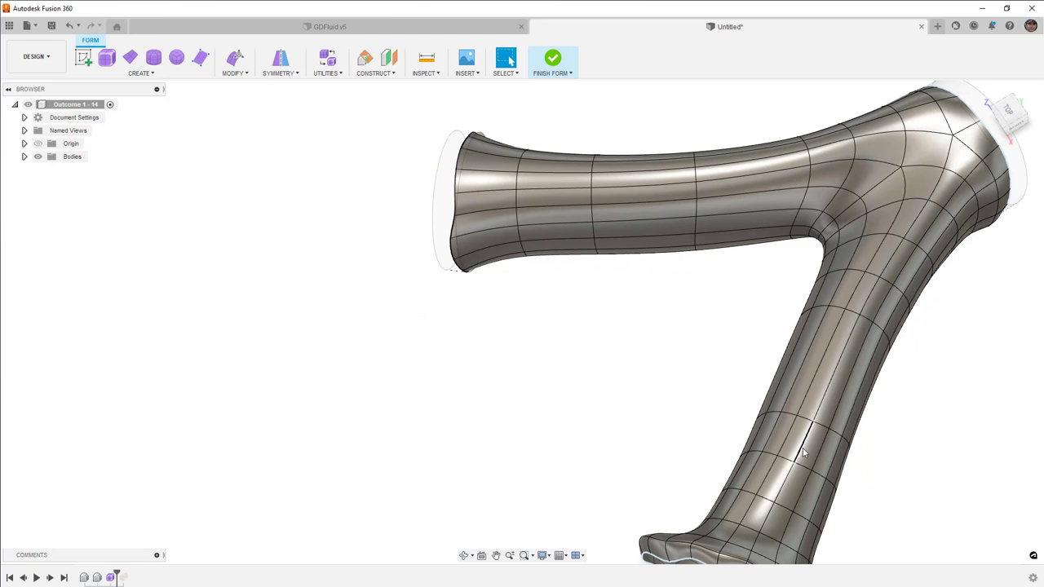
{"action": "middle_click_drag", "start_coordinate": [810, 449], "coordinate": [712, 466], "text": "shift"}
{"action": "double_click", "coordinate": [703, 481]}
{"action": "key", "text": "Escape"}
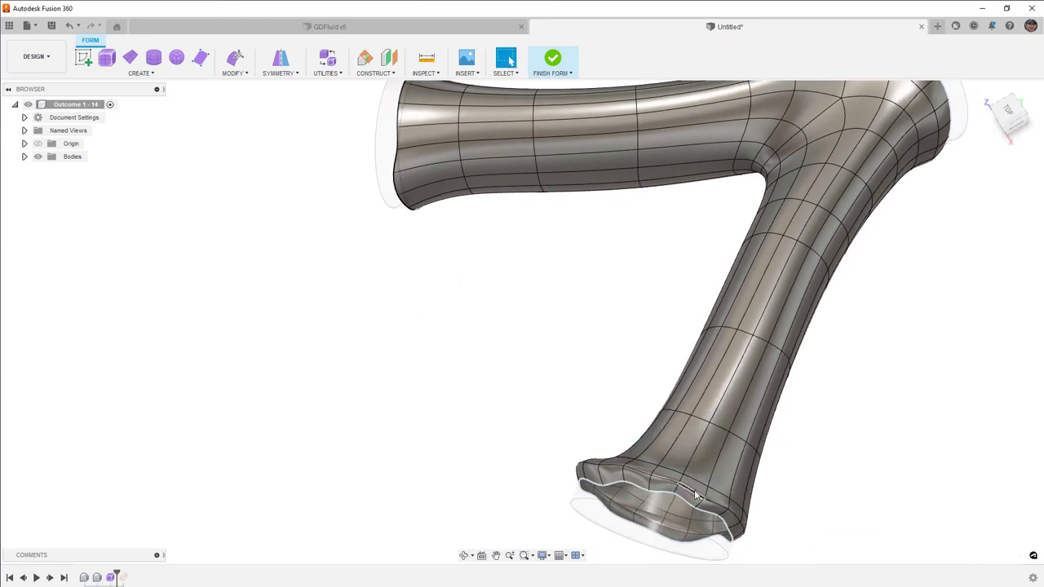
{"action": "left_click", "coordinate": [823, 211]}
{"action": "scroll", "coordinate": [766, 289], "scroll_direction": "down", "scroll_amount": 3}
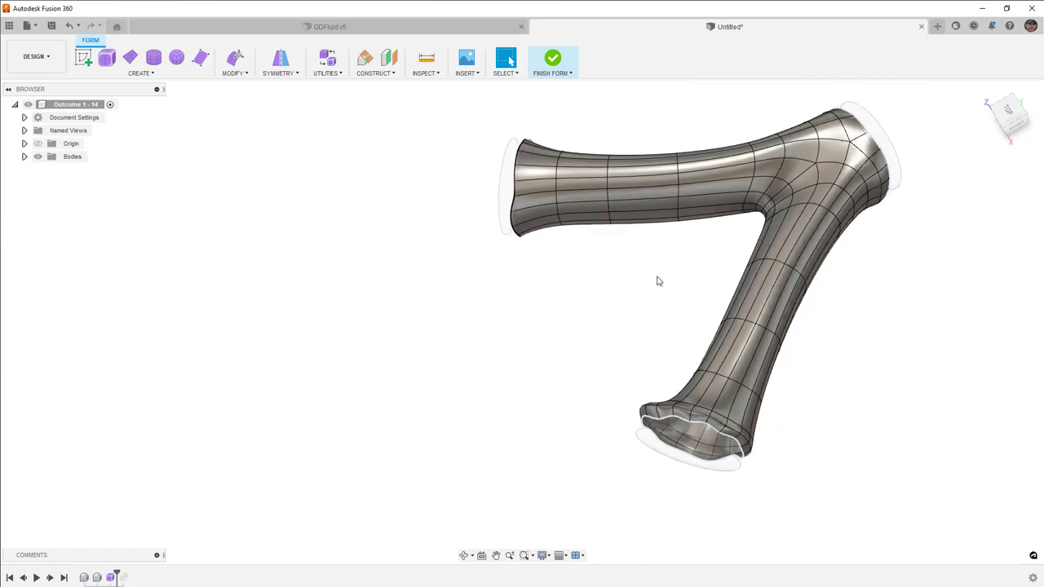
Match the edge loop at the long horizontal branch's open end to the preserve's circular edge with 0.001 cm edge tolerance and finish the form
{"action": "middle_click_drag", "start_coordinate": [658, 280], "coordinate": [662, 255], "text": "shift"}
{"action": "scroll", "coordinate": [535, 181], "scroll_direction": "up", "scroll_amount": 5}
{"action": "middle_click_drag", "start_coordinate": [533, 181], "coordinate": [490, 280]}
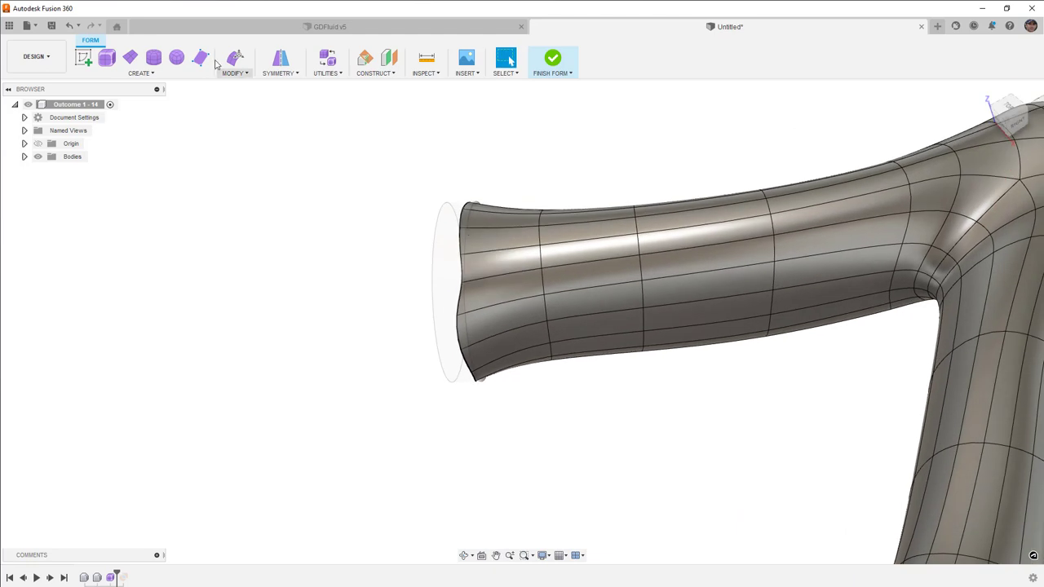
{"action": "left_click", "coordinate": [233, 72]}
{"action": "left_click", "coordinate": [269, 316]}
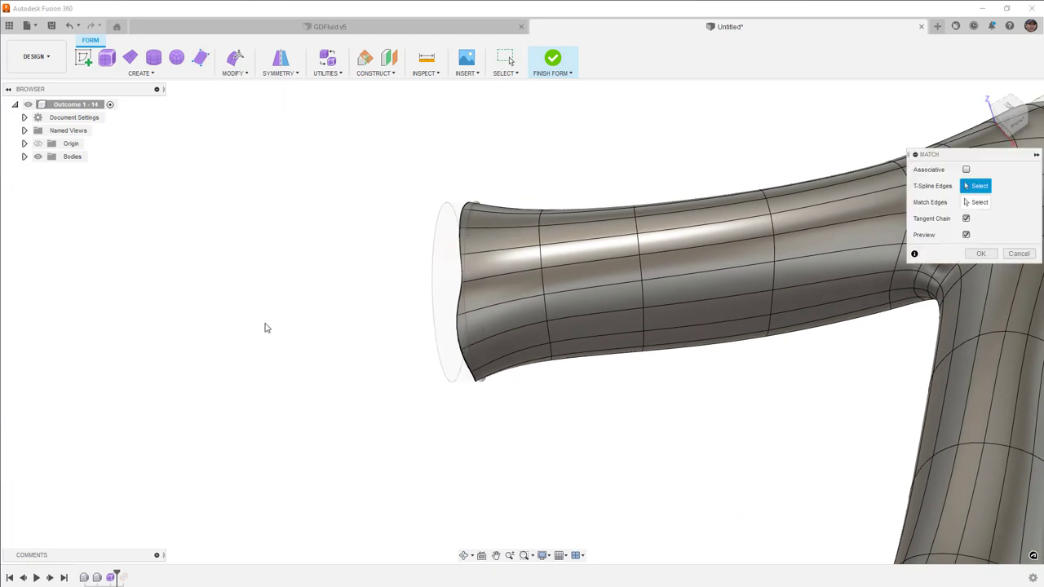
{"action": "left_click", "coordinate": [461, 220]}
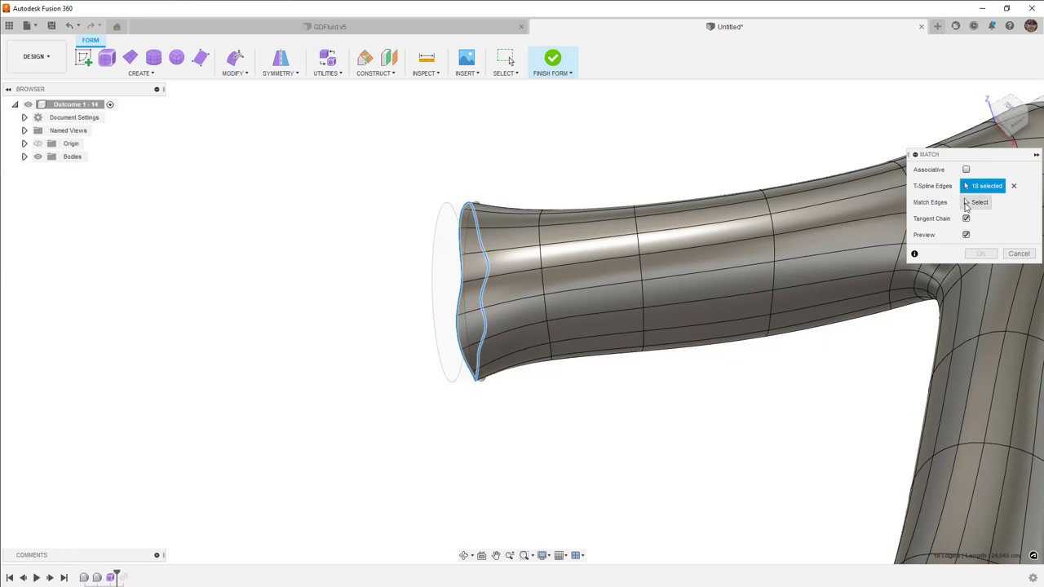
{"action": "left_click", "coordinate": [475, 205]}
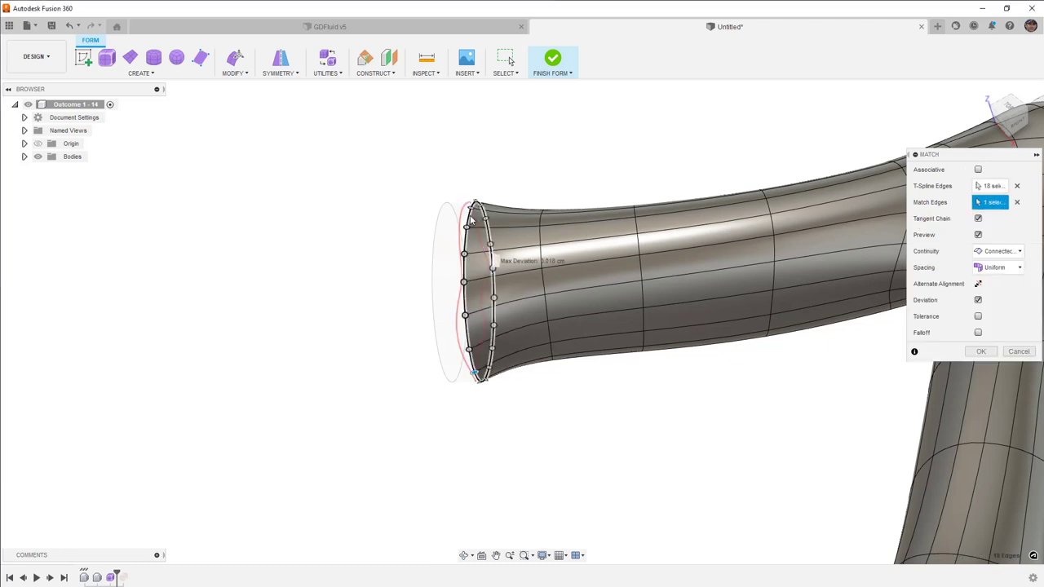
{"action": "left_click", "coordinate": [979, 317]}
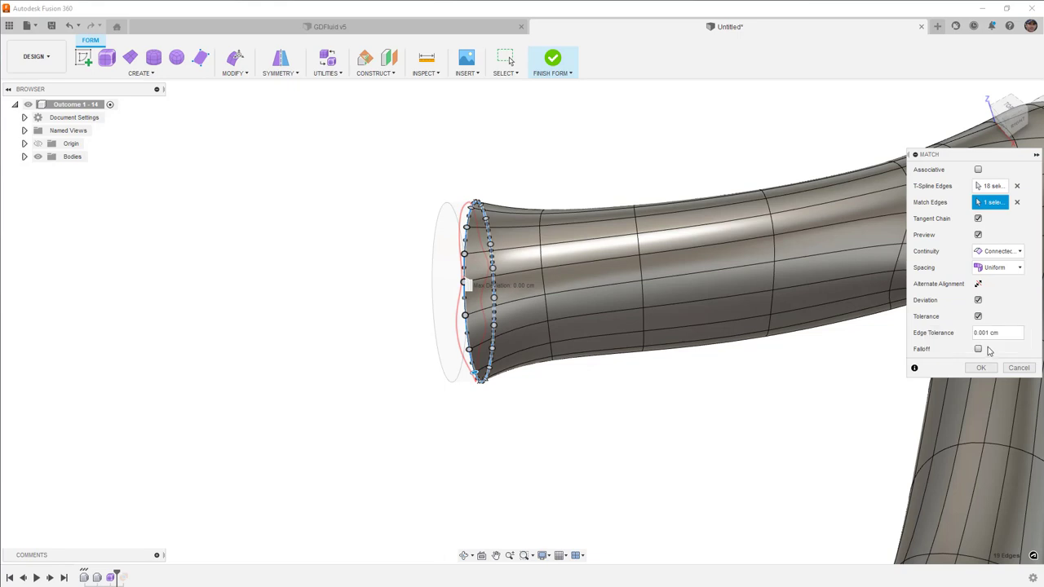
{"action": "scroll", "coordinate": [495, 265], "scroll_direction": "up", "scroll_amount": 3}
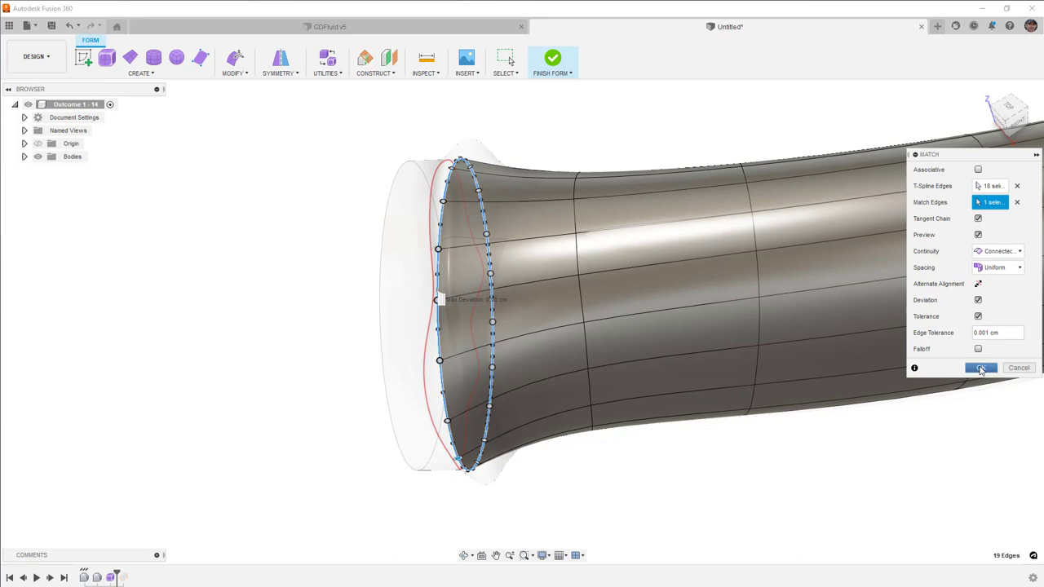
{"action": "left_click", "coordinate": [981, 368]}
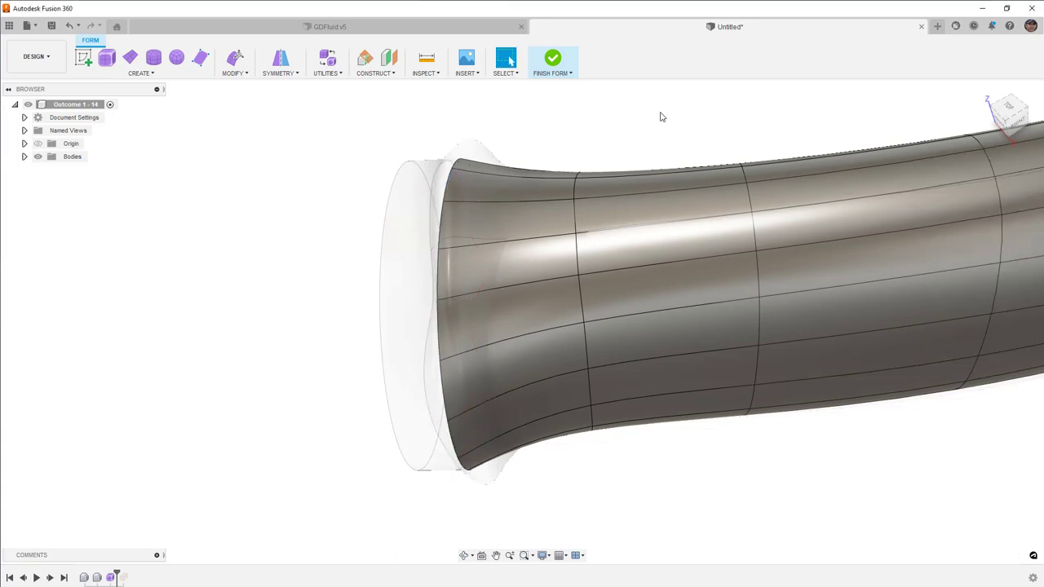
{"action": "left_click", "coordinate": [552, 61]}
{"action": "left_click", "coordinate": [279, 472]}
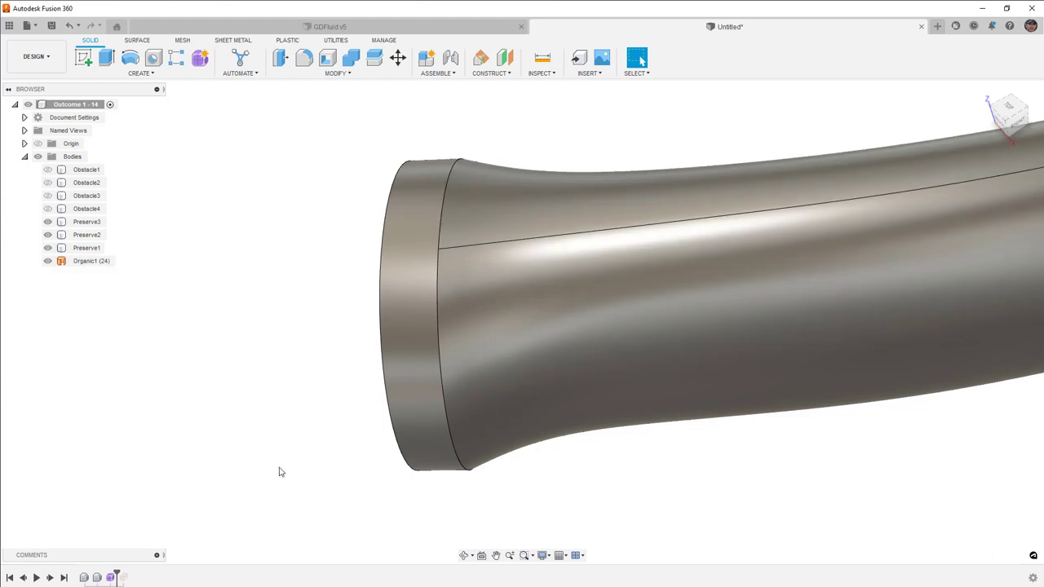
{"action": "left_click_drag", "start_coordinate": [116, 576], "coordinate": [128, 576]}
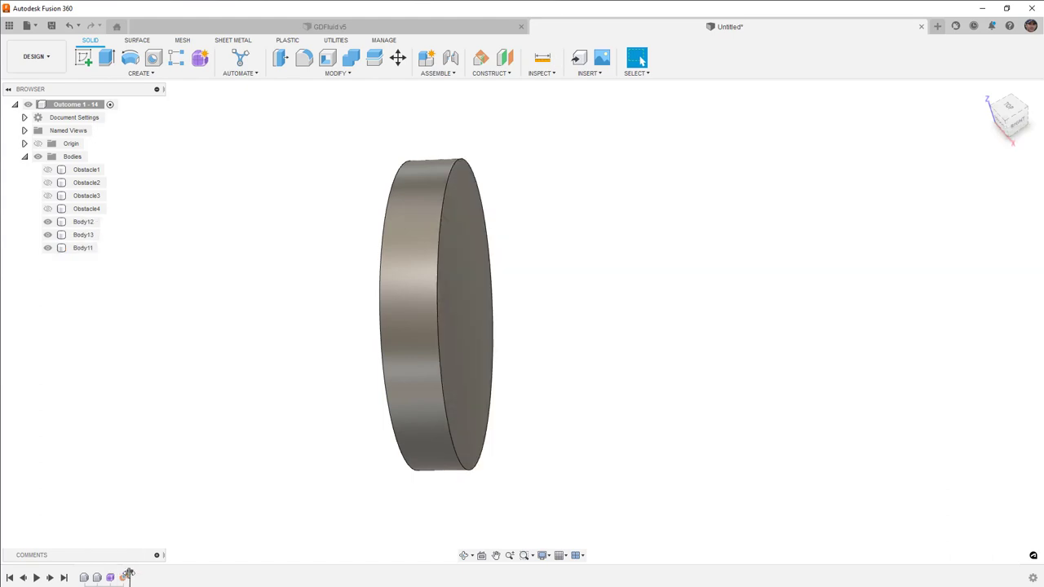
{"action": "left_click", "coordinate": [124, 577]}
{"action": "right_click", "coordinate": [124, 577]}
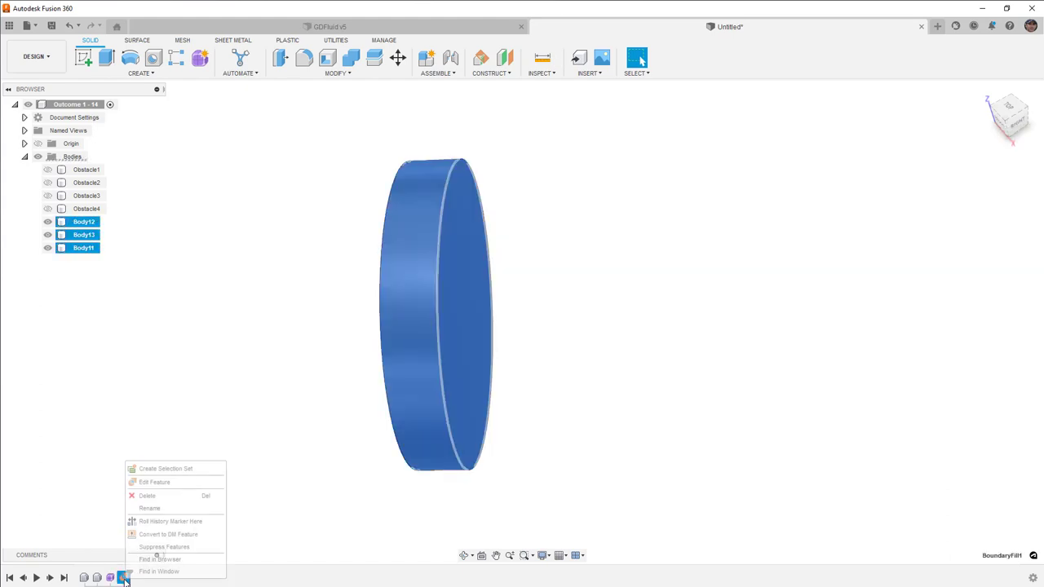
{"action": "left_click", "coordinate": [154, 482]}
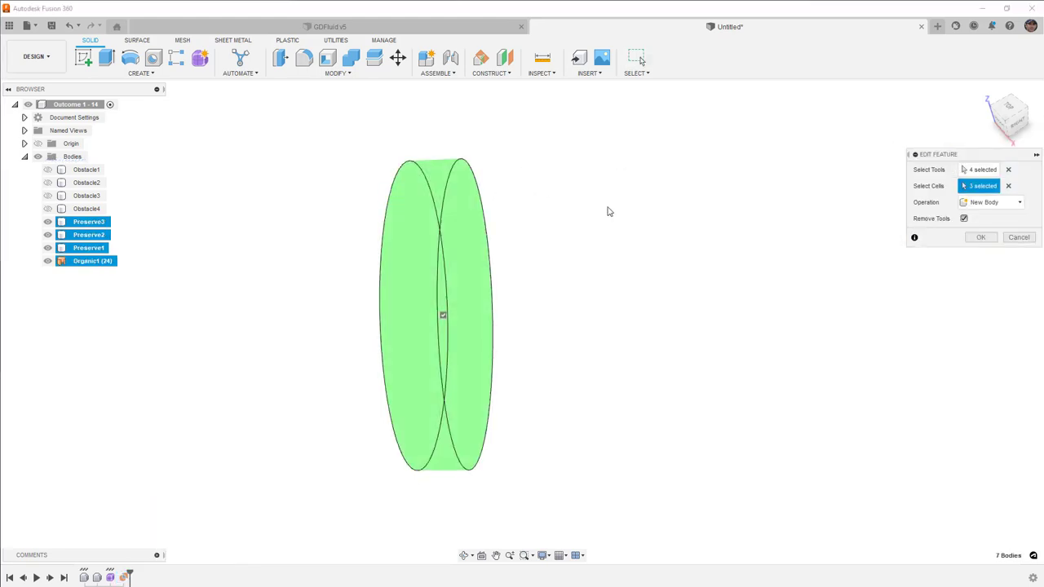
{"action": "left_click", "coordinate": [1008, 186]}
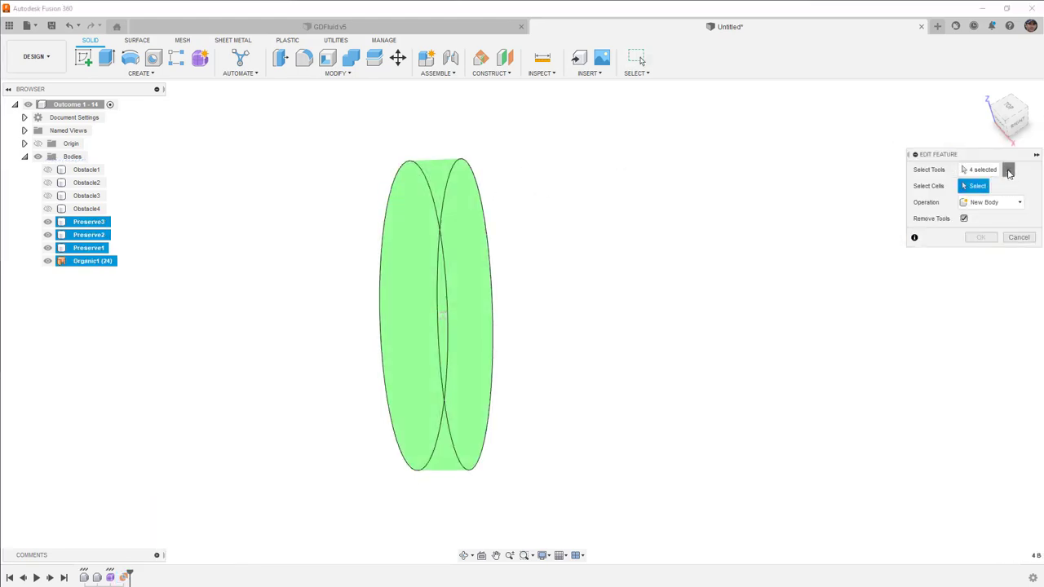
{"action": "left_click", "coordinate": [1008, 170]}
{"action": "left_click", "coordinate": [500, 276]}
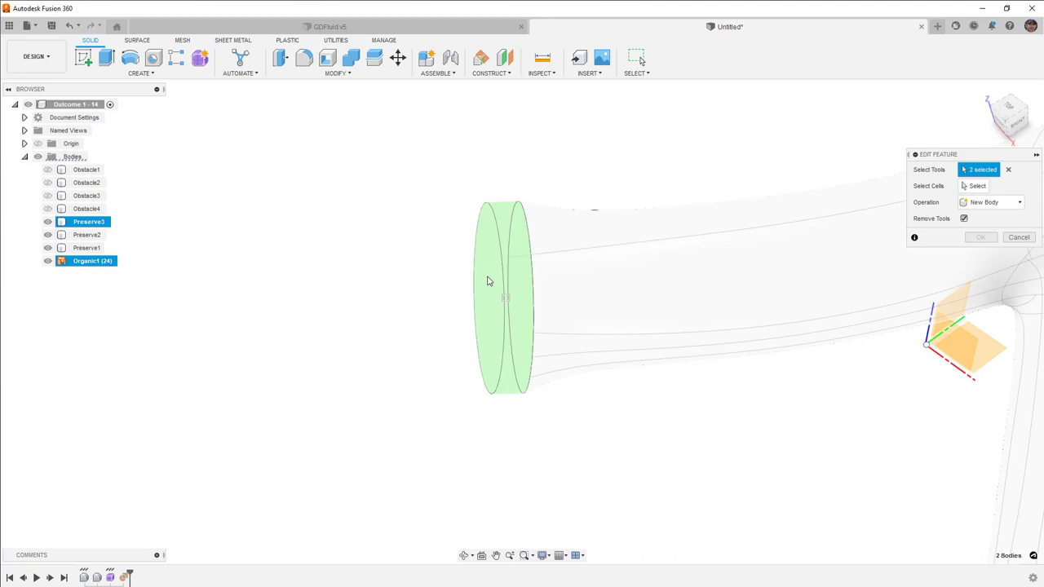
{"action": "scroll", "coordinate": [488, 281], "scroll_direction": "down", "scroll_amount": 5}
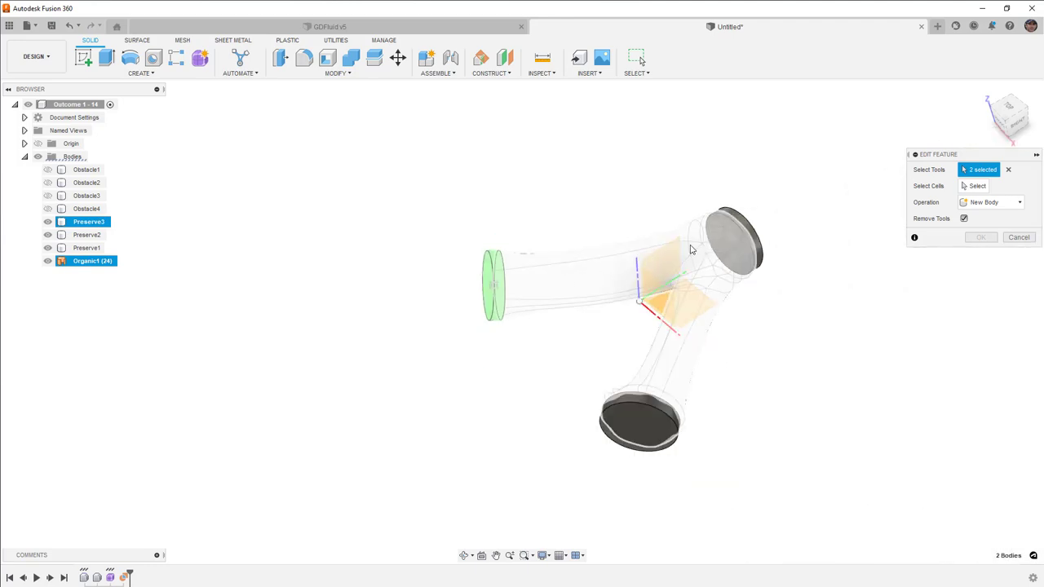
{"action": "left_click", "coordinate": [1019, 238]}
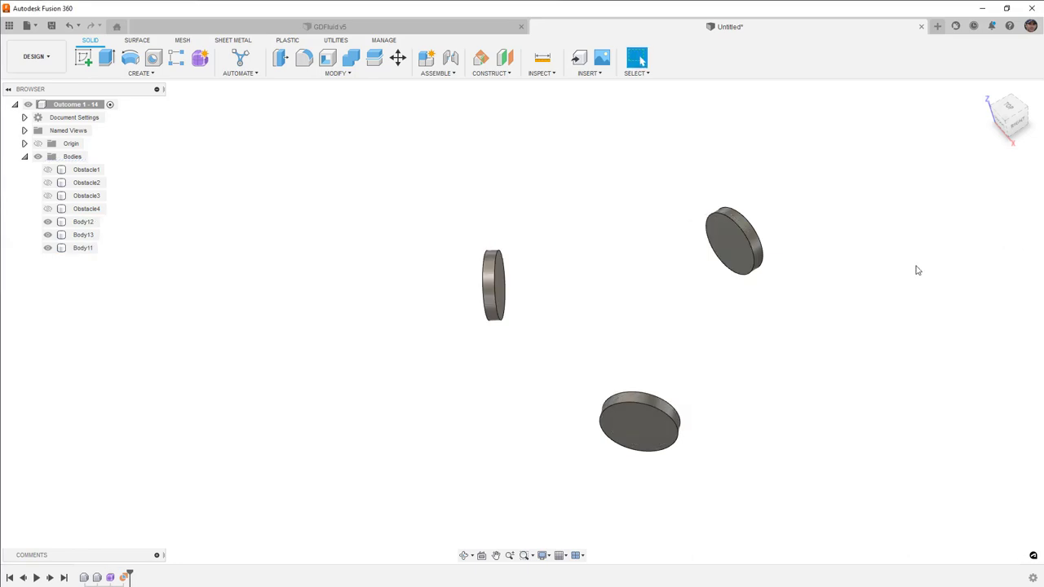
{"action": "left_click_drag", "start_coordinate": [128, 578], "coordinate": [116, 577]}
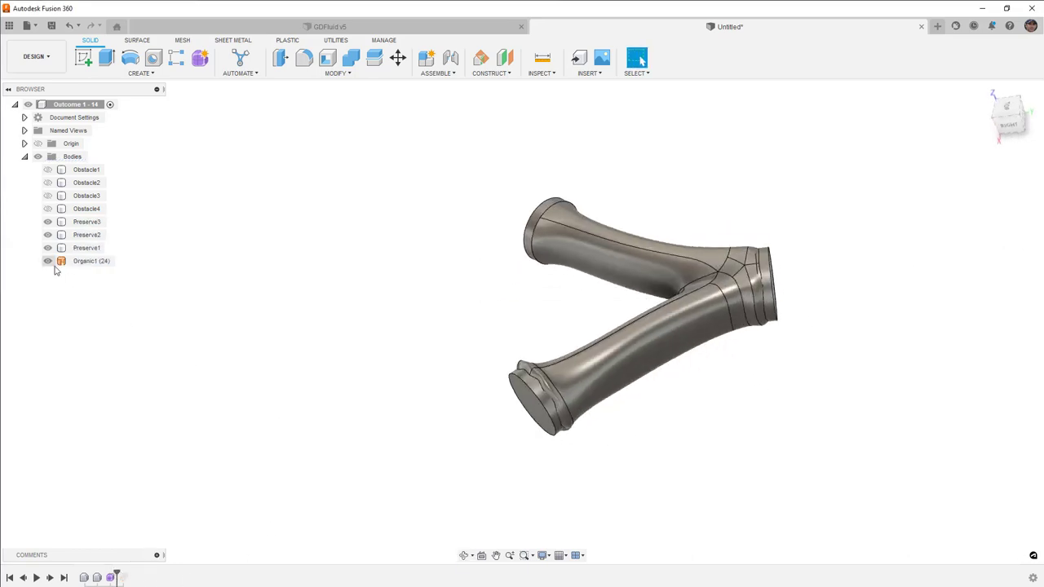
Hide the Organic1 body and create an offset surface from the inner face of the Preserve3 disc as a new body
{"action": "left_click", "coordinate": [48, 261]}
{"action": "left_click", "coordinate": [137, 40]}
{"action": "left_click", "coordinate": [139, 73]}
{"action": "left_click", "coordinate": [106, 205]}
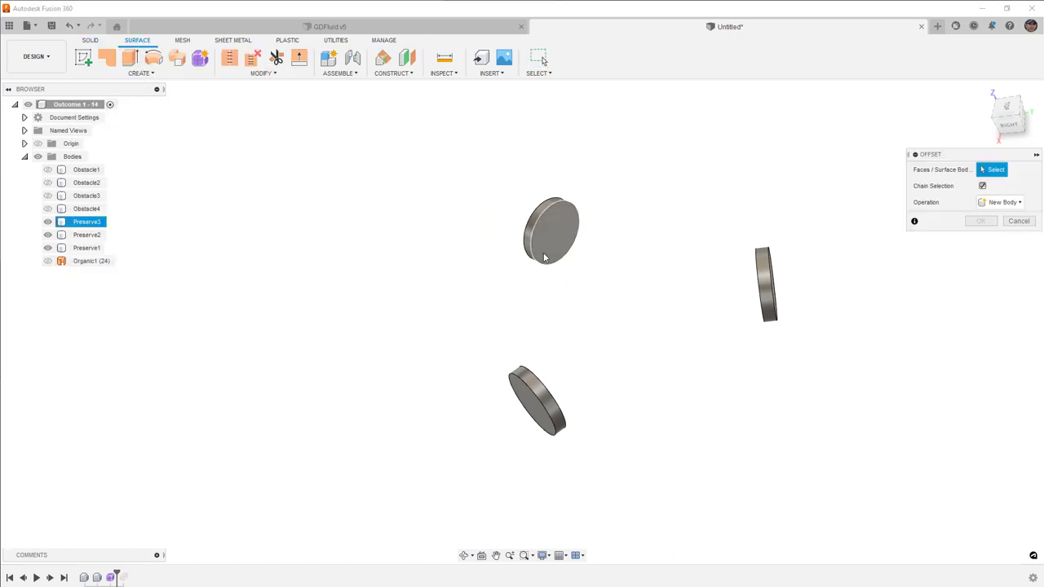
{"action": "scroll", "coordinate": [555, 232], "scroll_direction": "up", "scroll_amount": 2}
{"action": "left_click", "coordinate": [560, 226]}
{"action": "left_click", "coordinate": [981, 238]}
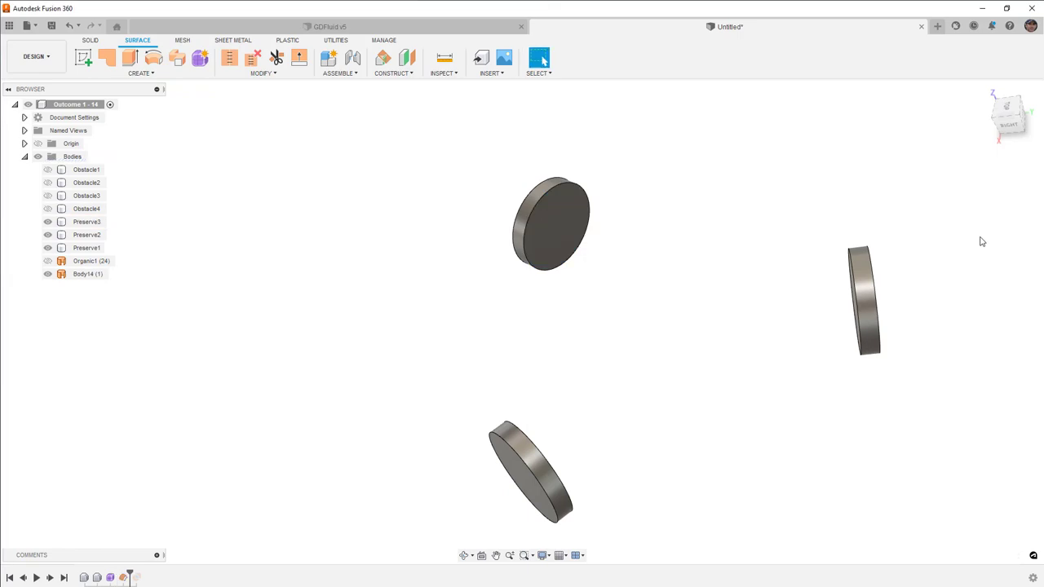
Show Organic1, hide the three preserve bodies, and stitch Organic1 to the end cap surface with a 0.01 cm tolerance
{"action": "left_click", "coordinate": [47, 261]}
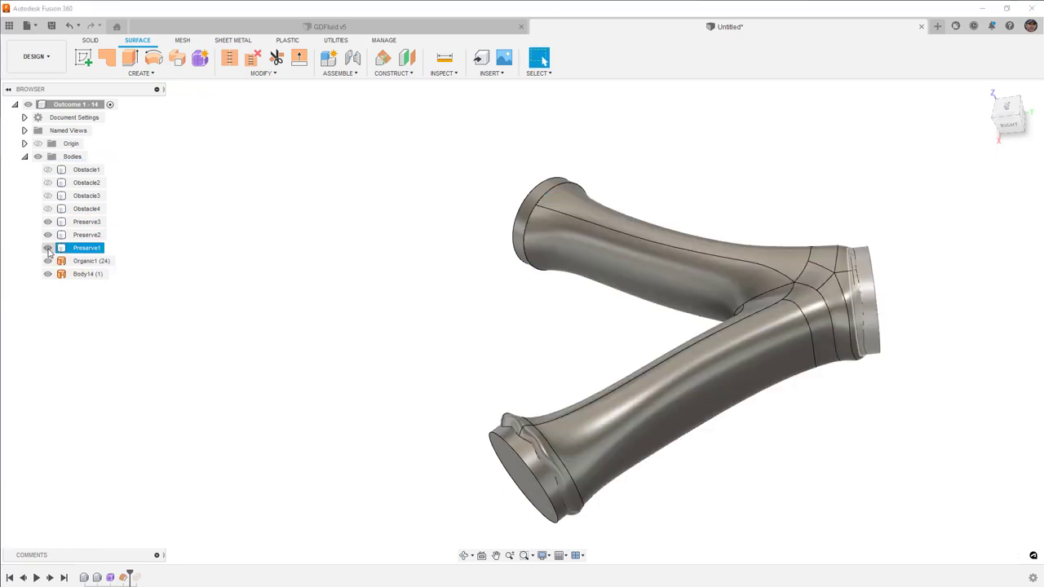
{"action": "left_click", "coordinate": [47, 235]}
{"action": "left_click", "coordinate": [47, 222]}
{"action": "middle_click_drag", "start_coordinate": [289, 218], "coordinate": [383, 216], "text": "shift"}
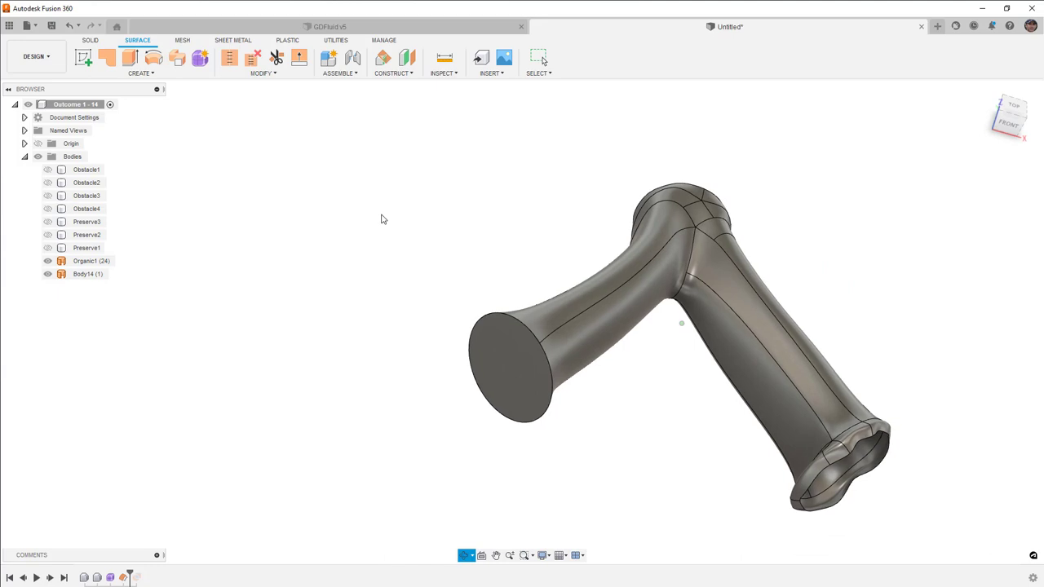
{"action": "left_click", "coordinate": [230, 58]}
{"action": "left_click", "coordinate": [499, 348]}
{"action": "left_click", "coordinate": [584, 312]}
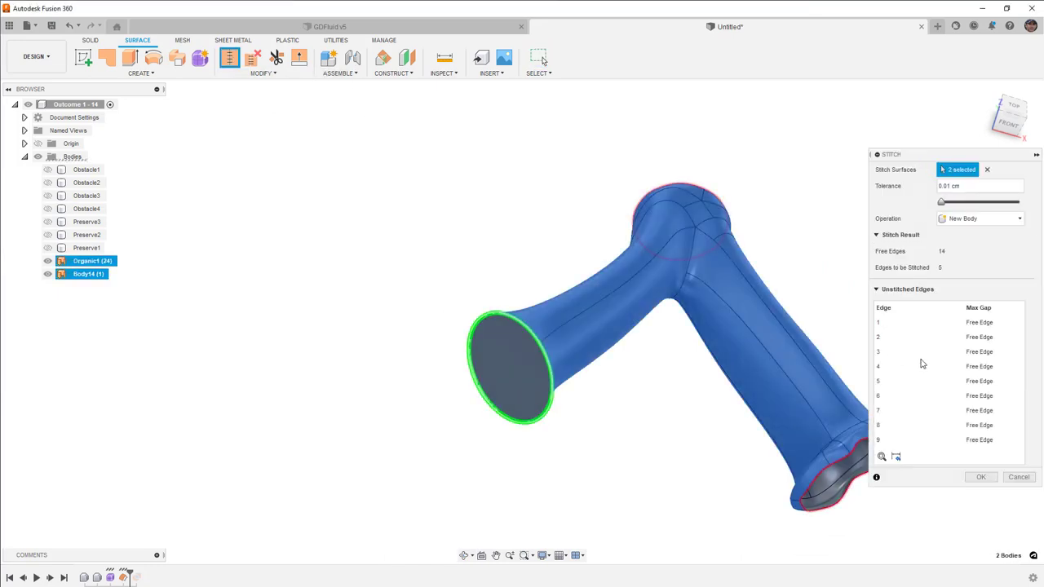
{"action": "left_click", "coordinate": [980, 477]}
{"action": "middle_click_drag", "start_coordinate": [801, 453], "coordinate": [426, 476], "text": "shift"}
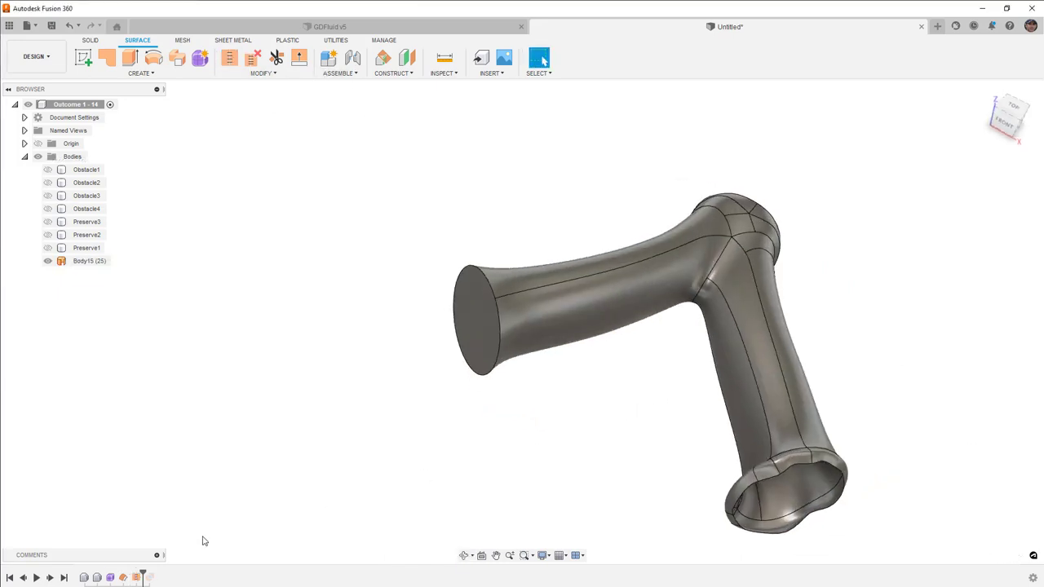
Roll the history forward past the boundary fill, open that feature for editing, and clear its selected cells and tools
{"action": "left_click_drag", "start_coordinate": [142, 577], "coordinate": [155, 577]}
{"action": "left_click", "coordinate": [149, 577]}
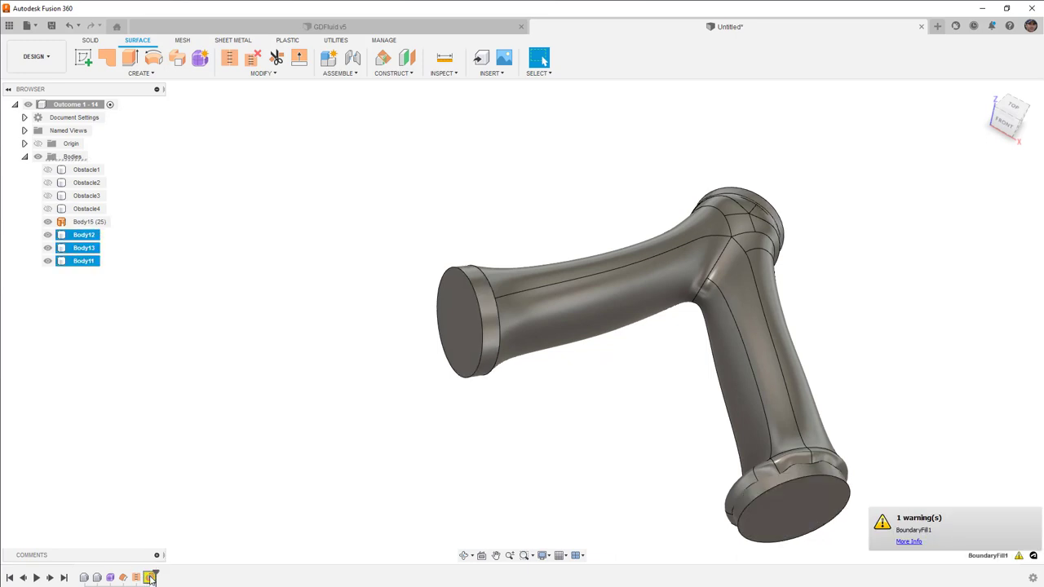
{"action": "right_click", "coordinate": [149, 577]}
{"action": "left_click", "coordinate": [179, 466]}
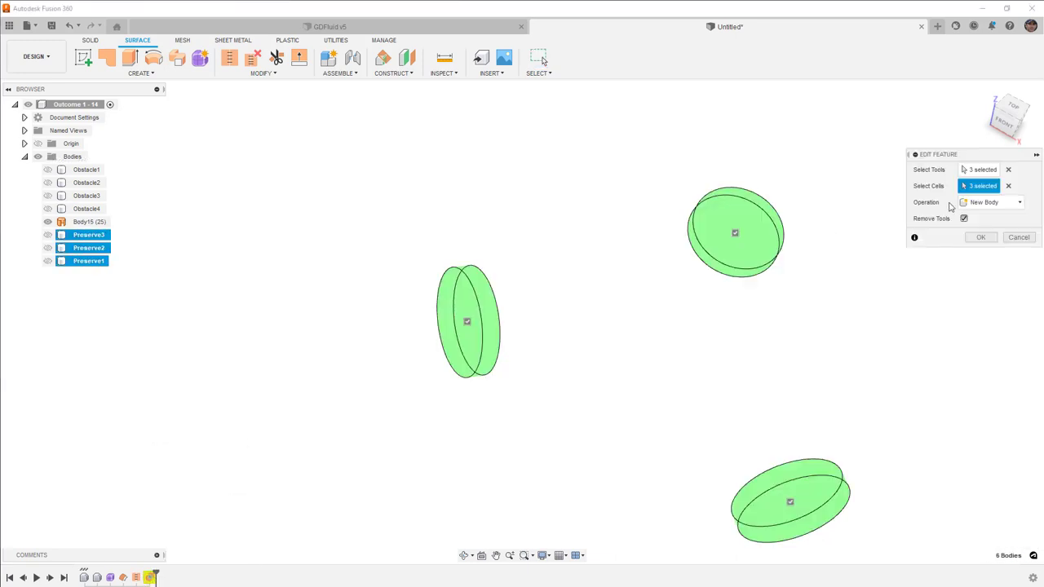
{"action": "left_click", "coordinate": [1008, 186]}
{"action": "left_click", "coordinate": [1008, 170]}
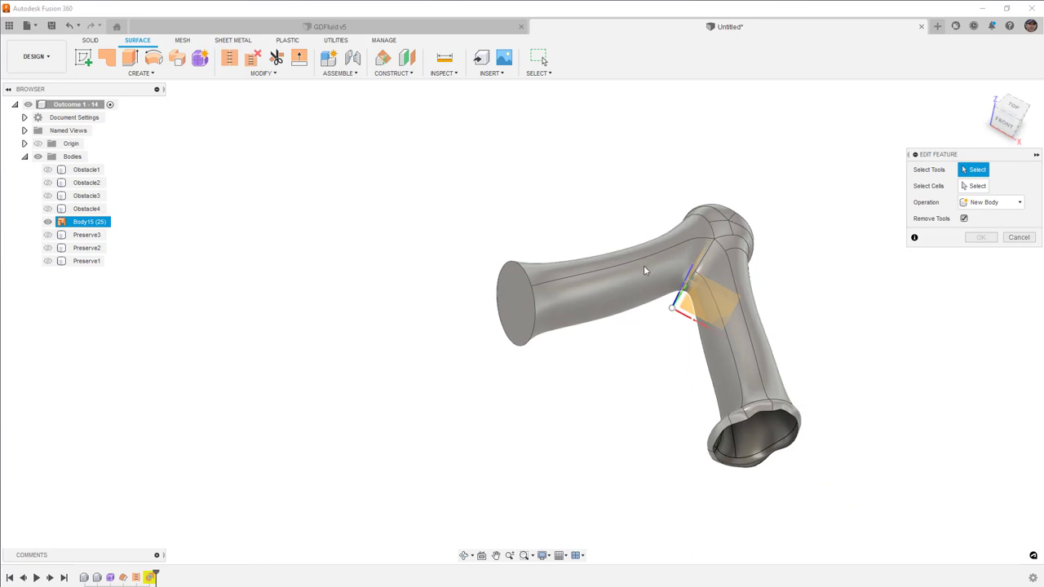
Choose the stitched body as a boundary fill tool, show the preserve bodies, and add Preserve2 and Preserve1 as tools
{"action": "left_click", "coordinate": [646, 269]}
{"action": "middle_click_drag", "start_coordinate": [657, 259], "coordinate": [522, 261], "text": "shift"}
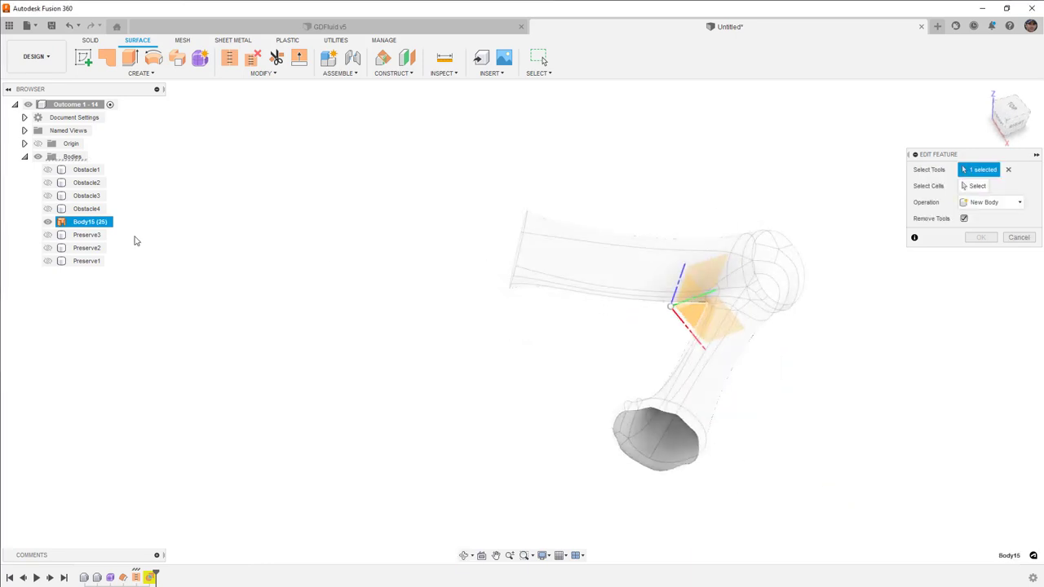
{"action": "left_click", "coordinate": [47, 248]}
{"action": "left_click", "coordinate": [48, 261]}
{"action": "middle_click_drag", "start_coordinate": [396, 336], "coordinate": [459, 381], "text": "shift"}
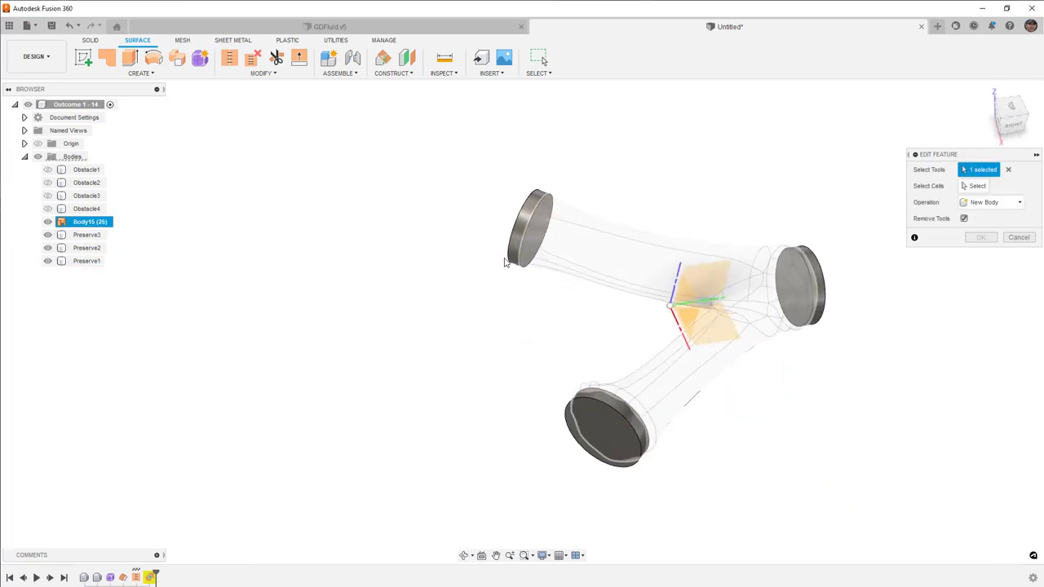
{"action": "left_click", "coordinate": [595, 409]}
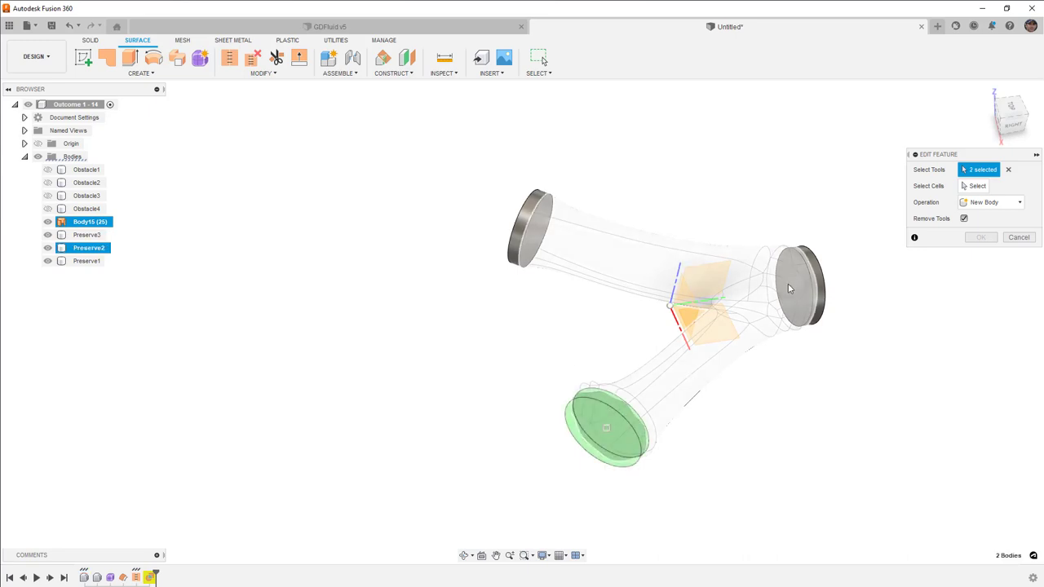
{"action": "left_click", "coordinate": [815, 270]}
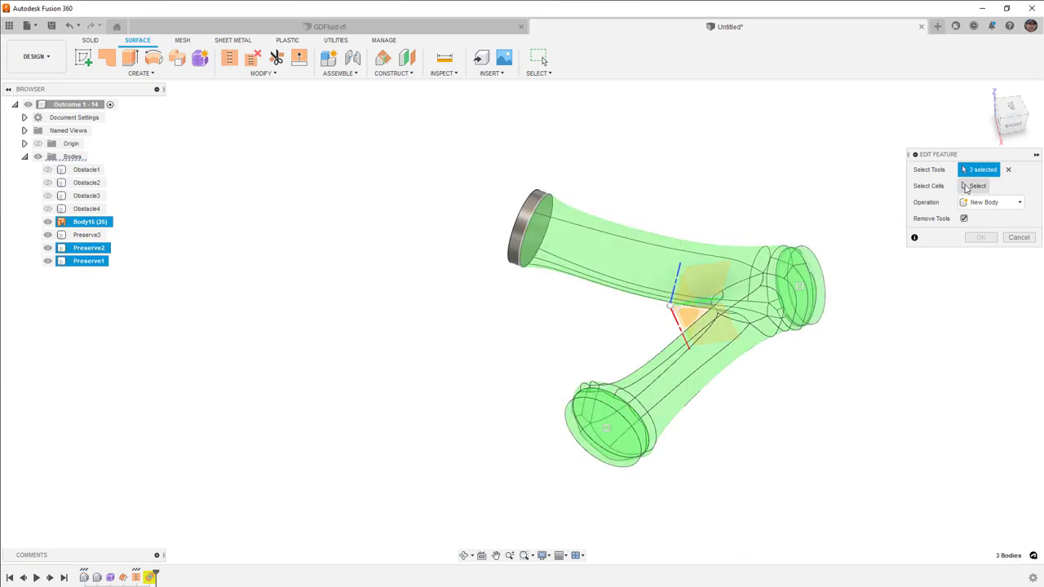
Select the boundary fill cells for the branched pipe and its two preserve discs and apply the edited feature as a new body
{"action": "left_click", "coordinate": [962, 188]}
{"action": "left_click", "coordinate": [606, 427]}
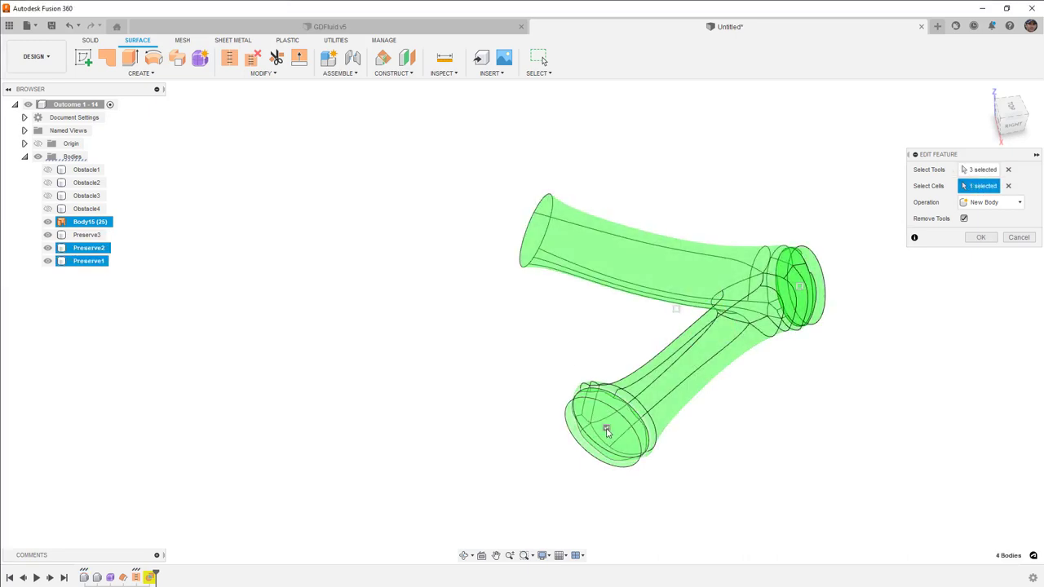
{"action": "left_click", "coordinate": [677, 309]}
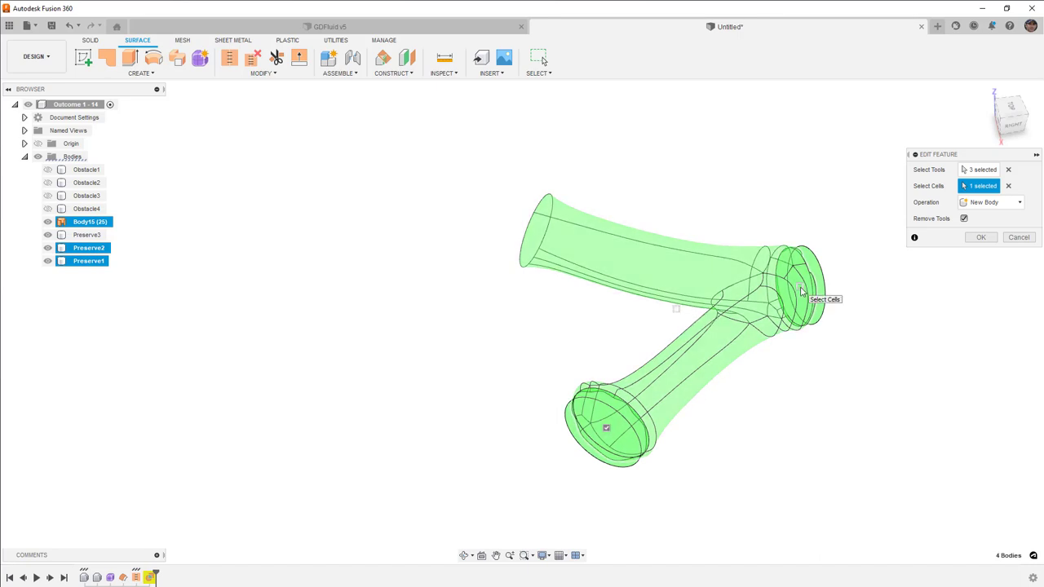
{"action": "left_click", "coordinate": [801, 292]}
{"action": "middle_click_drag", "start_coordinate": [801, 289], "coordinate": [942, 270], "text": "shift"}
{"action": "left_click", "coordinate": [981, 237]}
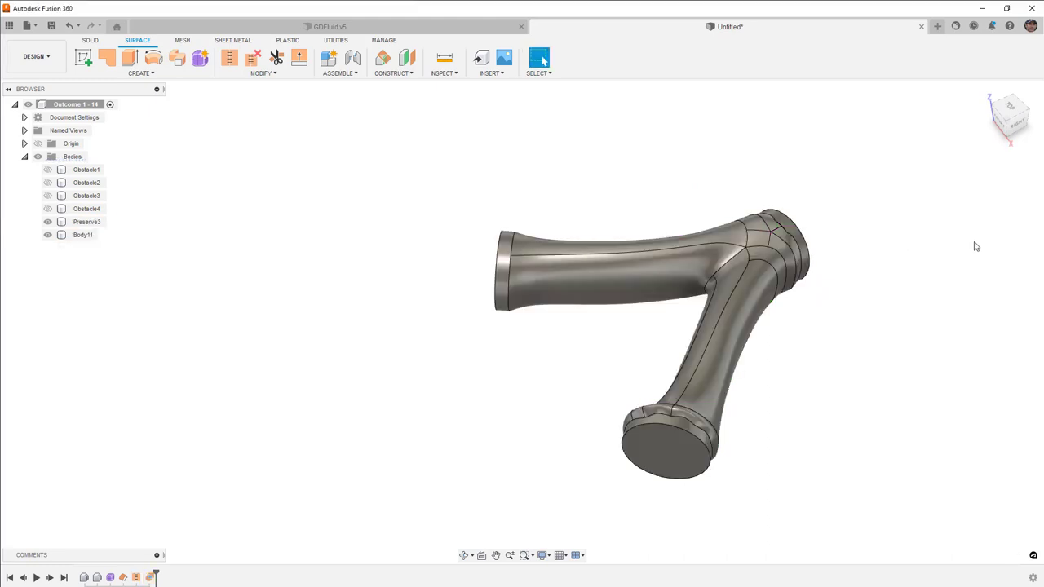
Hide Preserve3 and examine the resulting filled body's ends and junction, including from the top view
{"action": "middle_click_drag", "start_coordinate": [717, 341], "coordinate": [571, 281], "text": "shift"}
{"action": "left_click", "coordinate": [173, 253]}
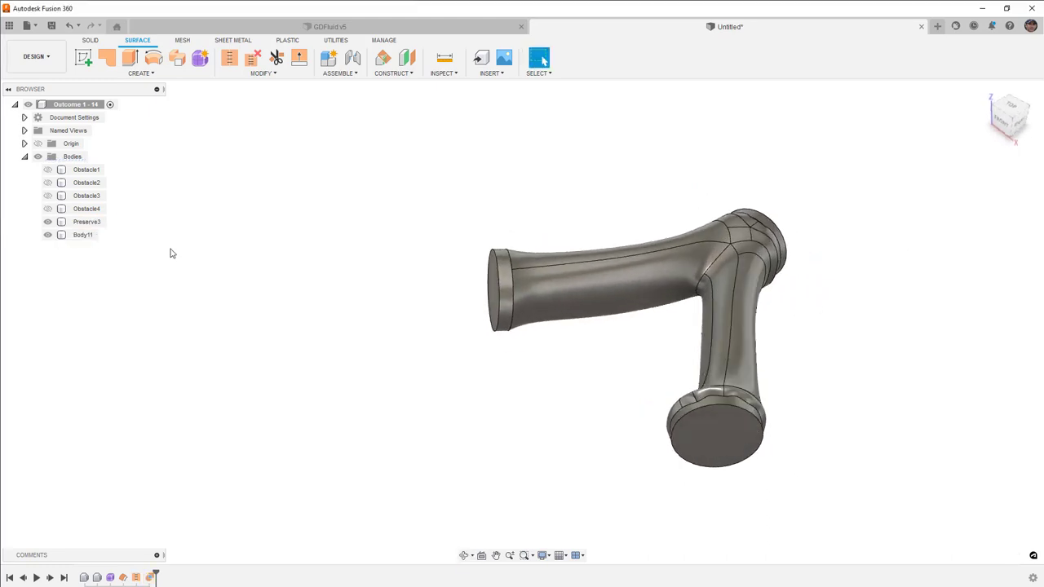
{"action": "left_click", "coordinate": [47, 222]}
{"action": "middle_click_drag", "start_coordinate": [431, 330], "coordinate": [495, 327], "text": "shift"}
{"action": "left_click", "coordinate": [1005, 118]}
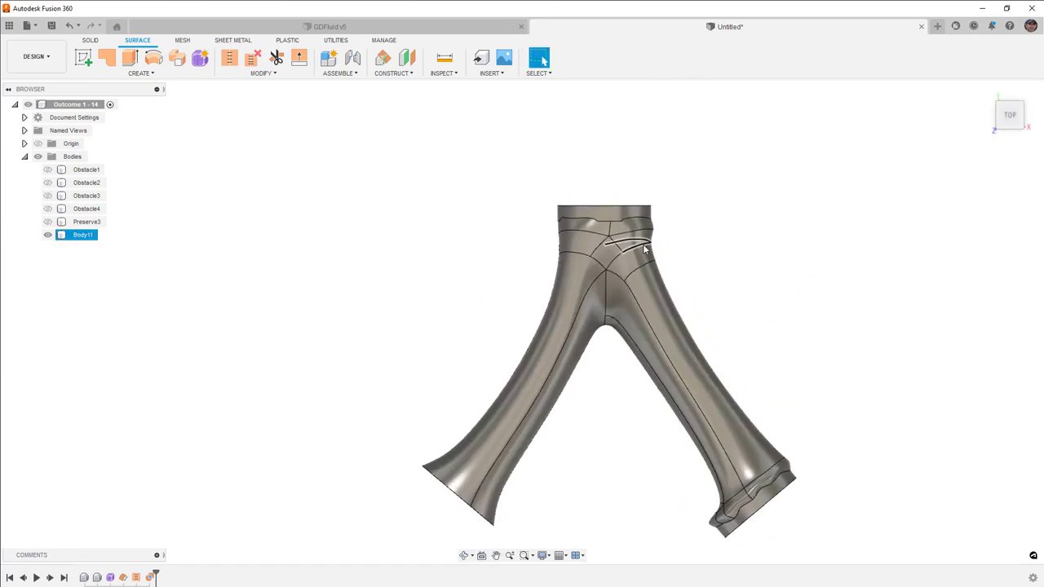
{"action": "middle_click_drag", "start_coordinate": [602, 421], "coordinate": [491, 382]}
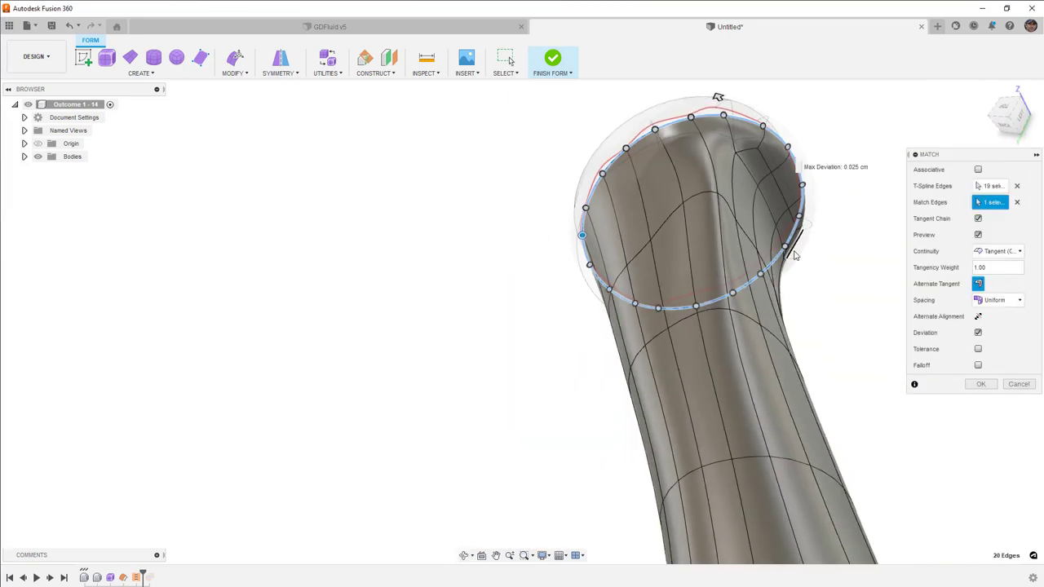
Apply the tangent match that aligns the branch's open end edges with the preserve's circular edge
{"action": "key", "text": "Return"}
{"action": "middle_click_drag", "start_coordinate": [795, 255], "coordinate": [832, 253], "text": "shift"}
{"action": "left_click", "coordinate": [235, 59]}
{"action": "double_click", "coordinate": [688, 182]}
{"action": "key", "text": "Escape"}
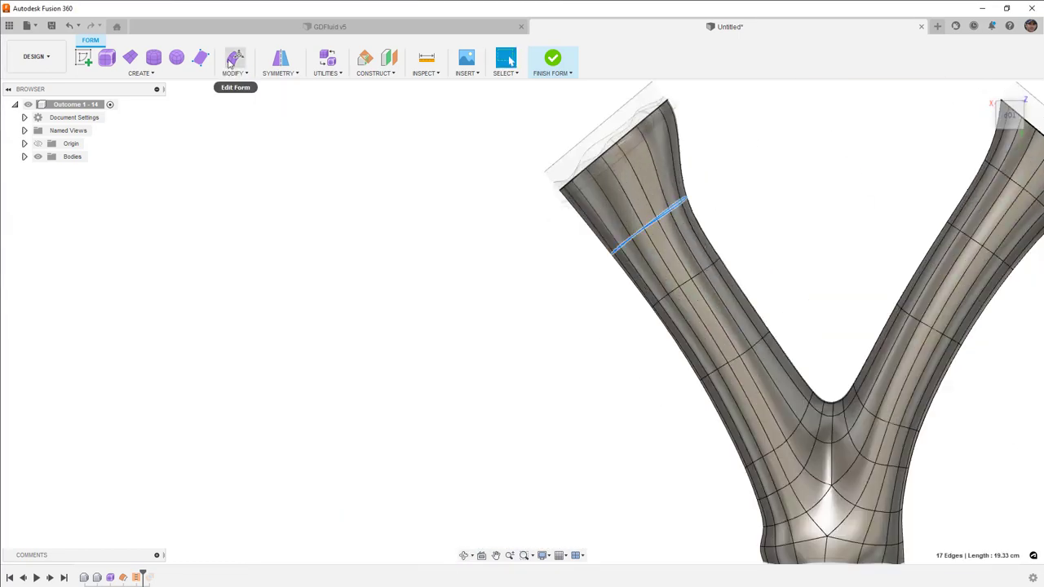
{"action": "left_click", "coordinate": [231, 63]}
{"action": "key", "text": "Escape"}
Match the junction end's open edge loop to the adjacent preserve's circular edge, using Connected (G0) continuity
{"action": "middle_click_drag", "start_coordinate": [699, 275], "coordinate": [823, 245], "text": "shift"}
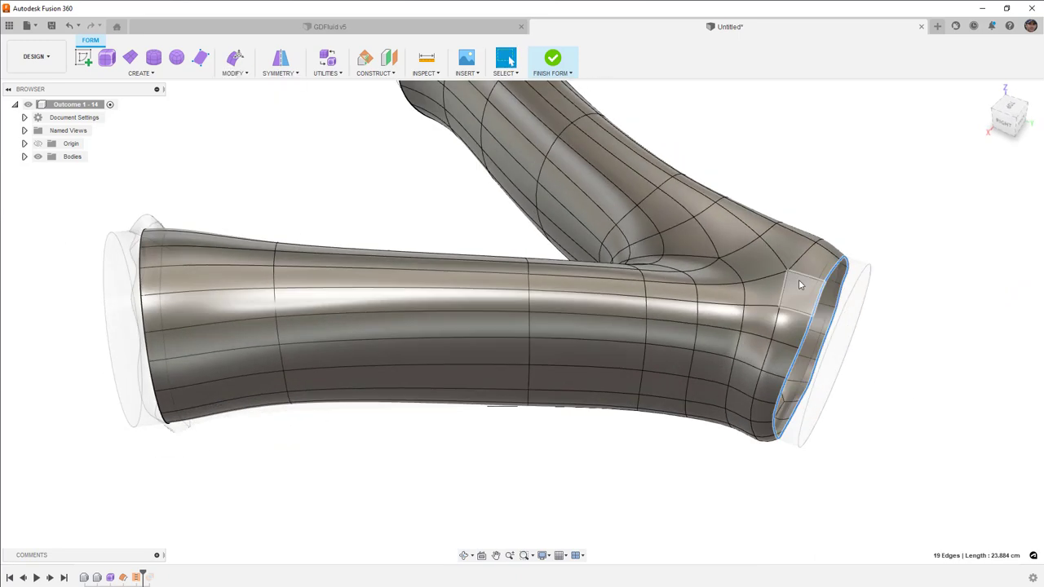
{"action": "left_click", "coordinate": [243, 74]}
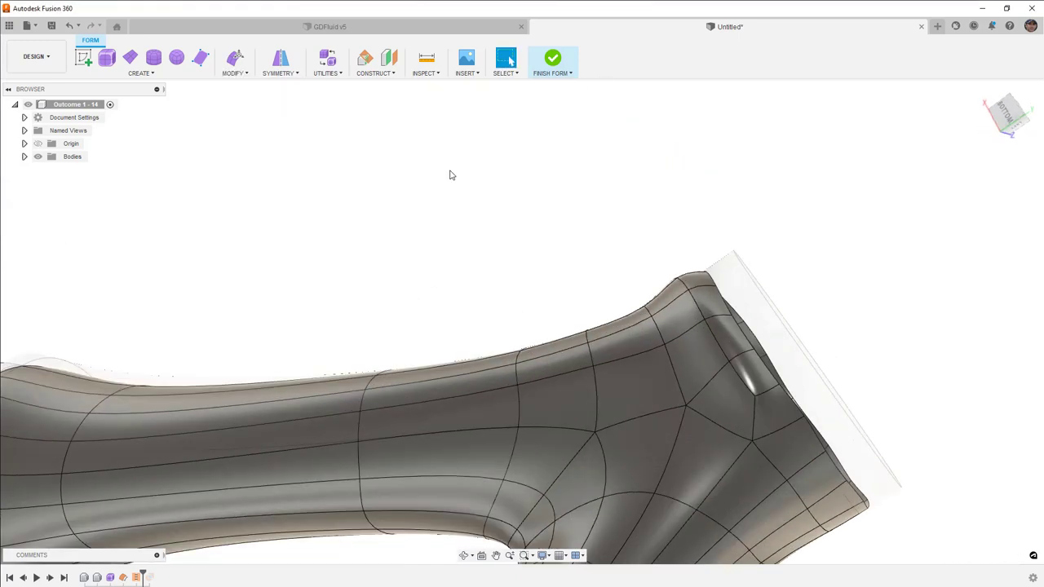
{"action": "key", "text": "alt+1"}
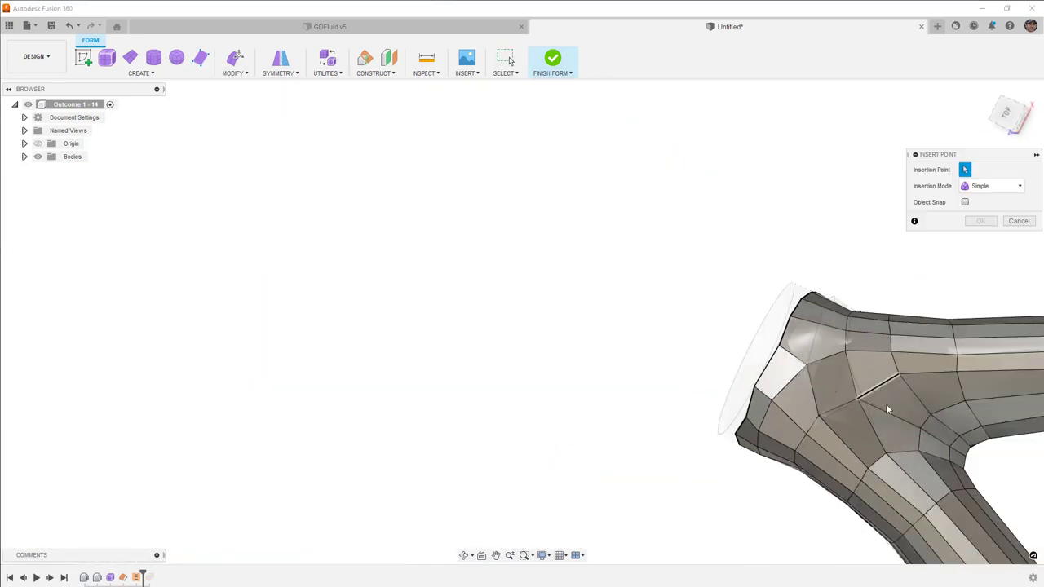
{"action": "middle_click_drag", "start_coordinate": [886, 404], "coordinate": [865, 334], "text": "shift"}
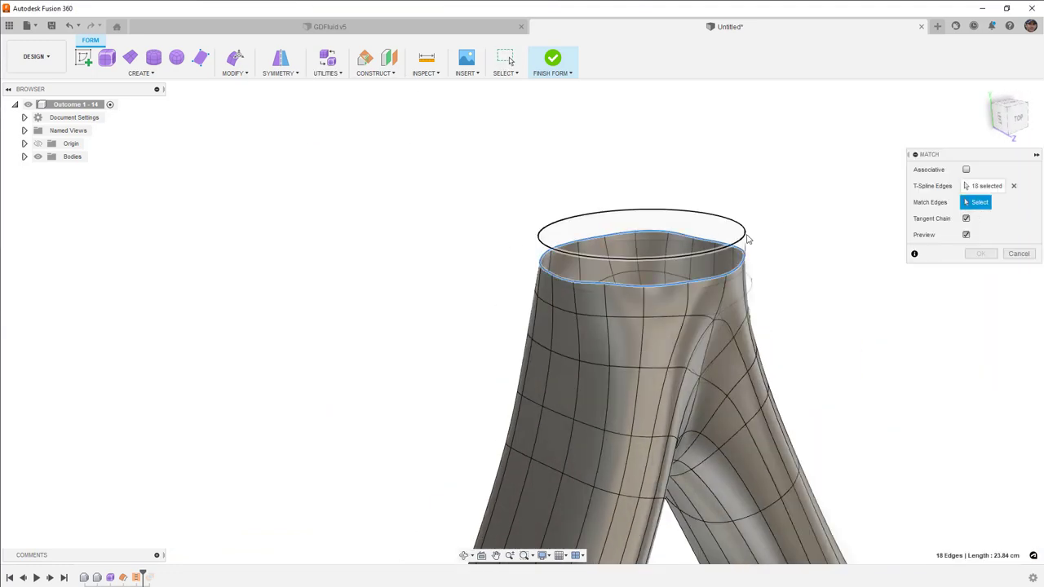
{"action": "left_click", "coordinate": [746, 238]}
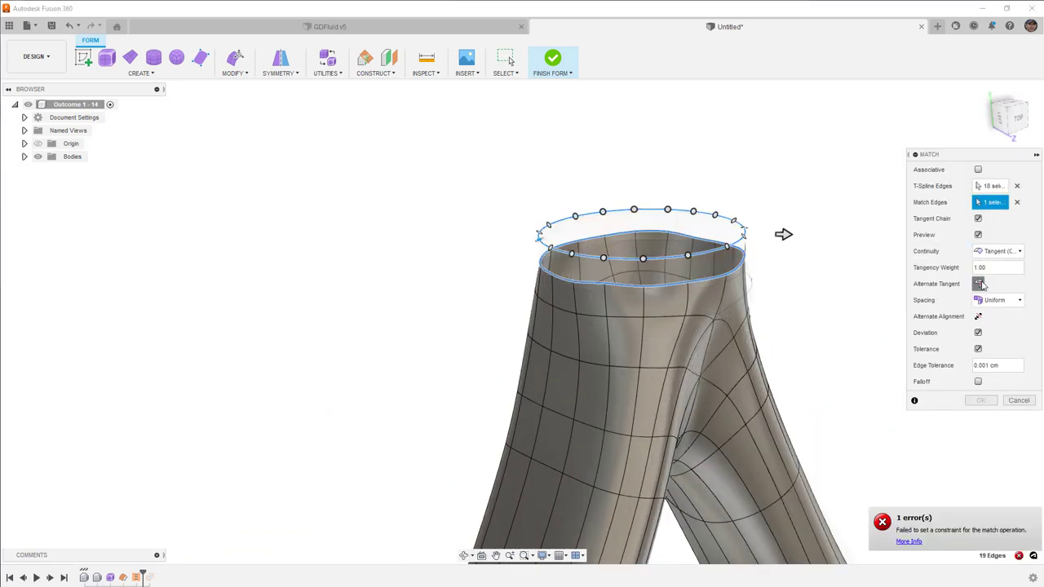
{"action": "middle_click_drag", "start_coordinate": [734, 281], "coordinate": [646, 272], "text": "shift"}
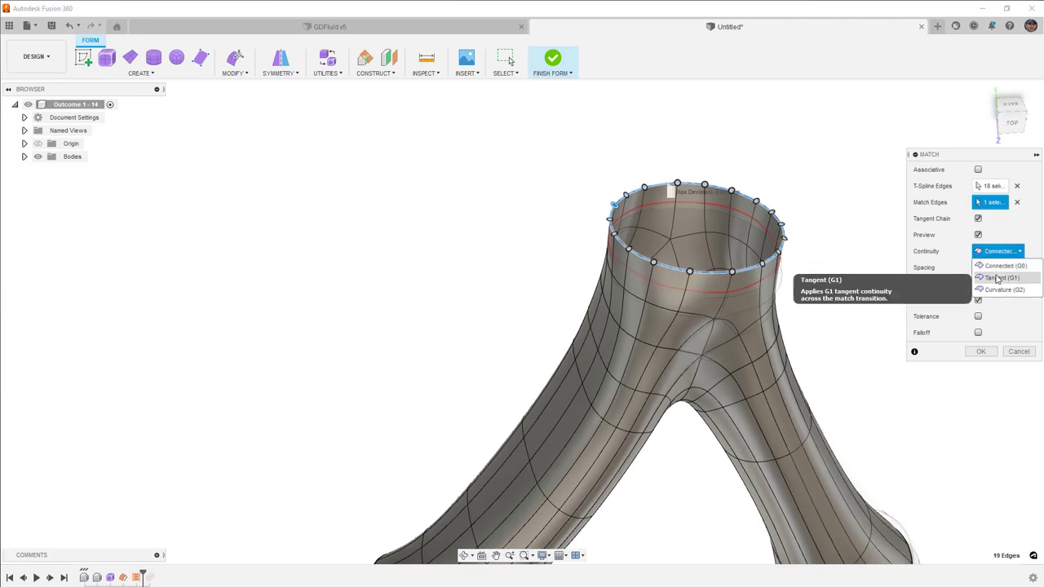
{"action": "left_click", "coordinate": [995, 277]}
{"action": "left_click", "coordinate": [999, 252]}
{"action": "left_click", "coordinate": [999, 269]}
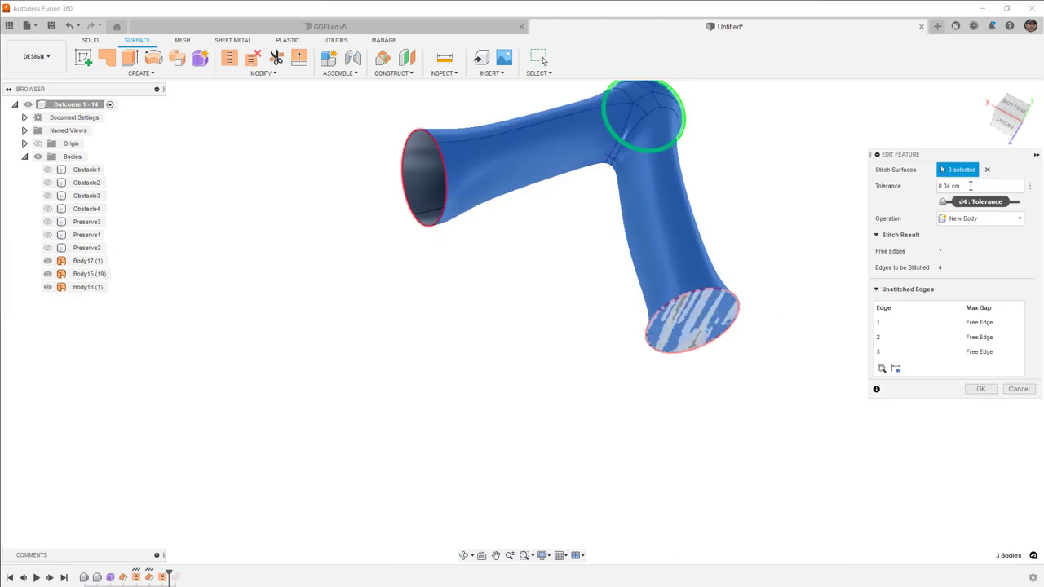
Apply the edited stitch of the three surface bodies as a new body with 0.04 cm tolerance and examine the rebuilt pipe from below
{"action": "key", "text": "Return"}
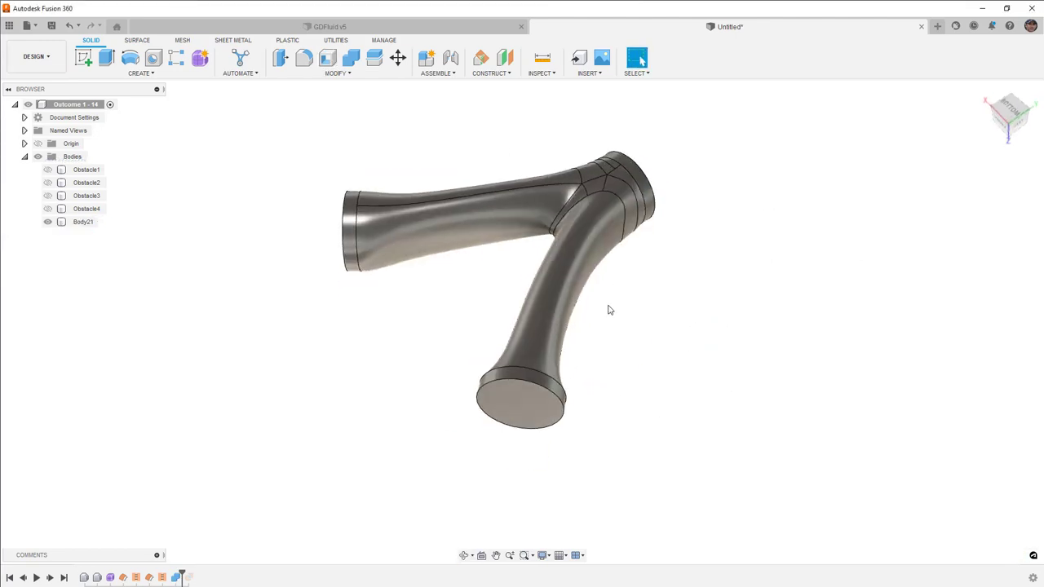
{"action": "middle_click_drag", "start_coordinate": [613, 308], "coordinate": [604, 338], "text": "shift"}
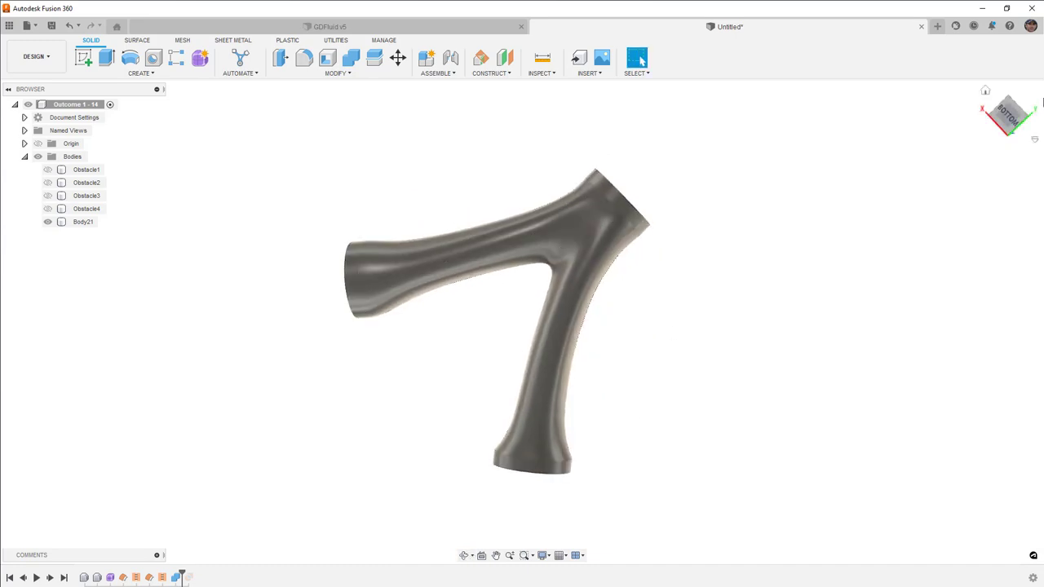
{"action": "left_click", "coordinate": [993, 133]}
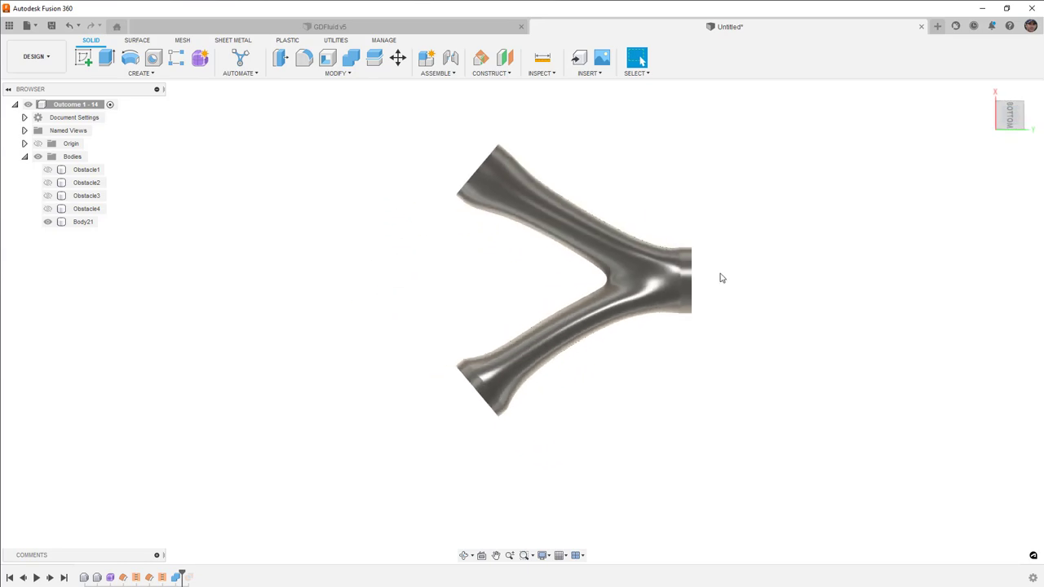
{"action": "middle_click_drag", "start_coordinate": [720, 277], "coordinate": [674, 296]}
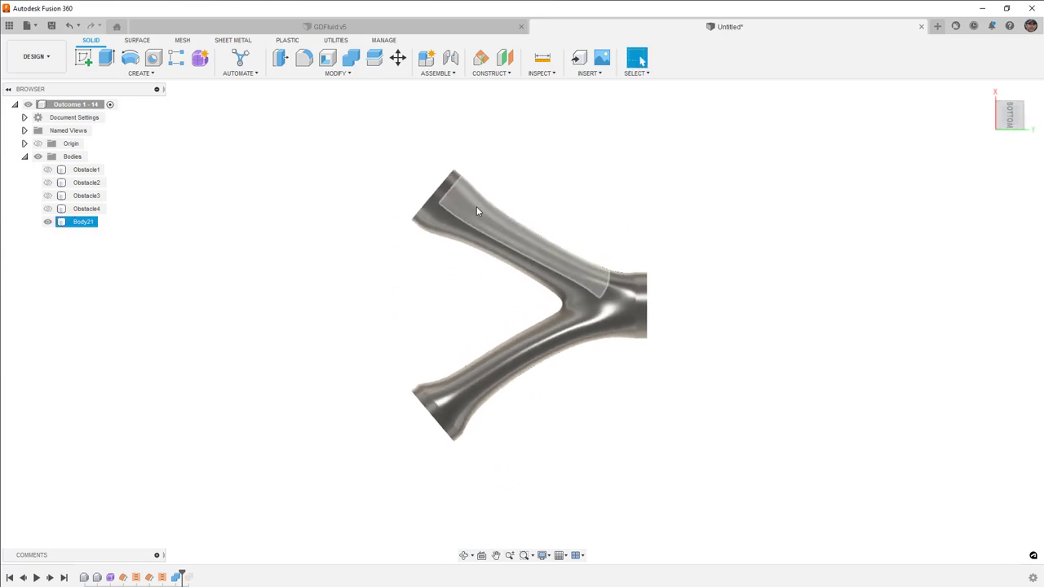
{"action": "left_click", "coordinate": [480, 278]}
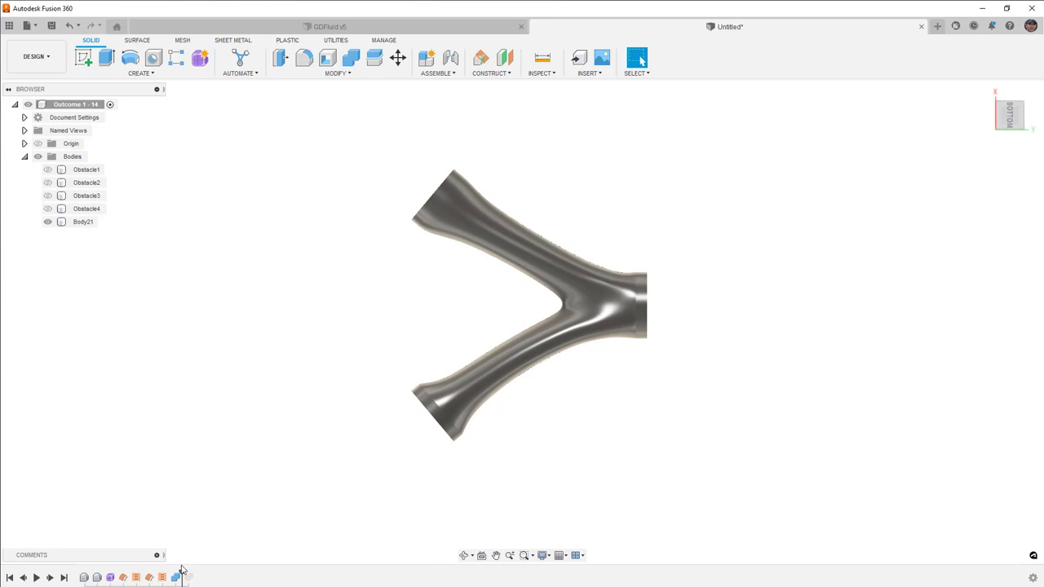
Roll the history back to just after the last stitch and hide Preserve1, Preserve2 and Preserve3
{"action": "left_click_drag", "start_coordinate": [181, 571], "coordinate": [169, 571]}
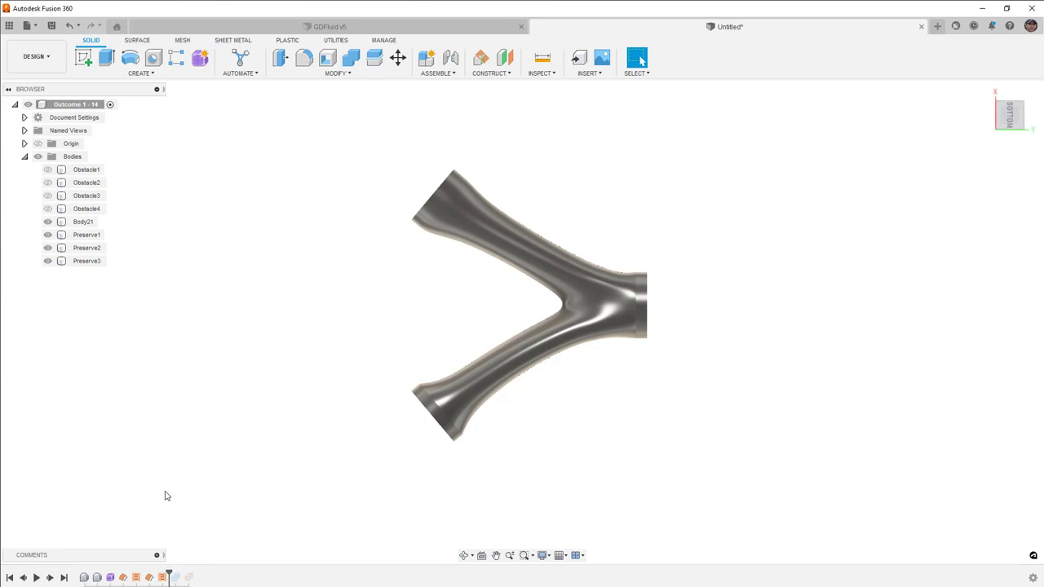
{"action": "left_click", "coordinate": [47, 235]}
{"action": "left_click", "coordinate": [47, 248]}
{"action": "left_click", "coordinate": [47, 261]}
Shell the branched pipe inward with a 0.01 cm thickness, removing its three end faces, and inspect the hollow body
{"action": "middle_click_drag", "start_coordinate": [308, 354], "coordinate": [305, 326], "text": "shift"}
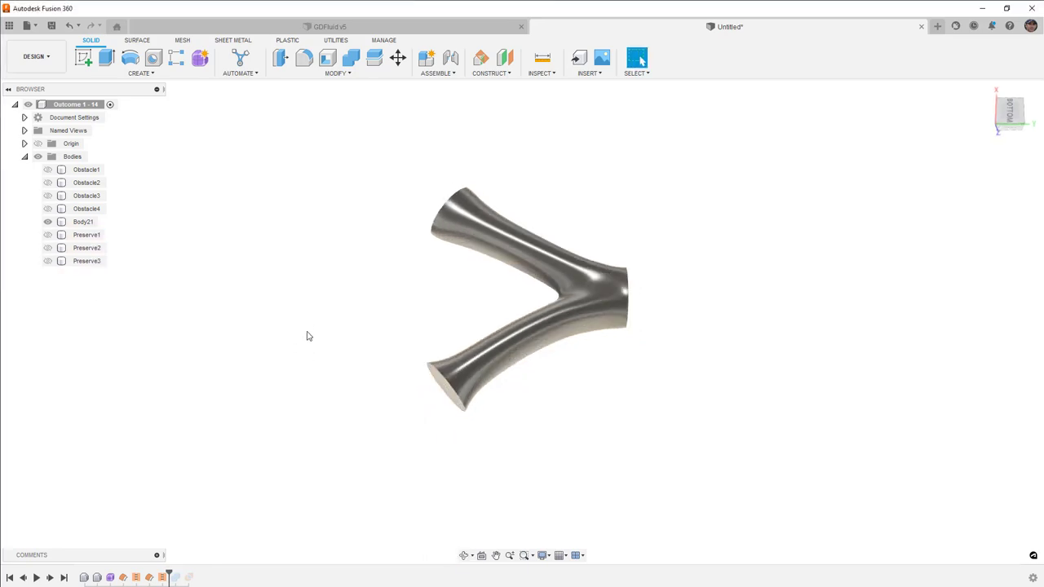
{"action": "middle_click_drag", "start_coordinate": [473, 392], "coordinate": [419, 339], "text": "shift"}
{"action": "left_click", "coordinate": [328, 58]}
{"action": "left_click", "coordinate": [453, 347]}
{"action": "left_click", "coordinate": [610, 287]}
{"action": "middle_click_drag", "start_coordinate": [610, 287], "coordinate": [571, 301], "text": "shift"}
{"action": "left_click", "coordinate": [457, 226]}
{"action": "scroll", "coordinate": [572, 300], "scroll_direction": "up", "scroll_amount": 3}
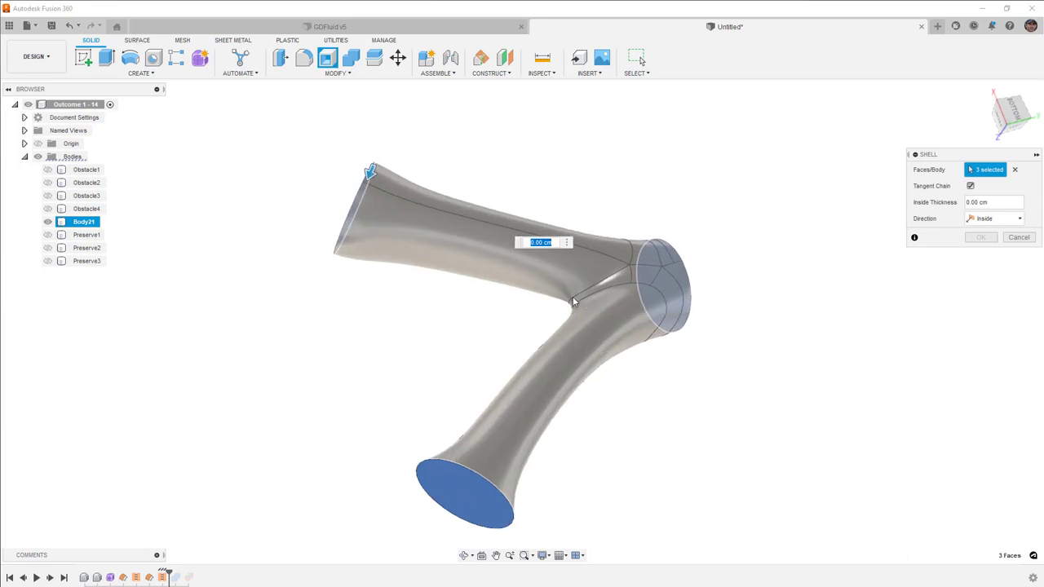
{"action": "type", "text": "01"}
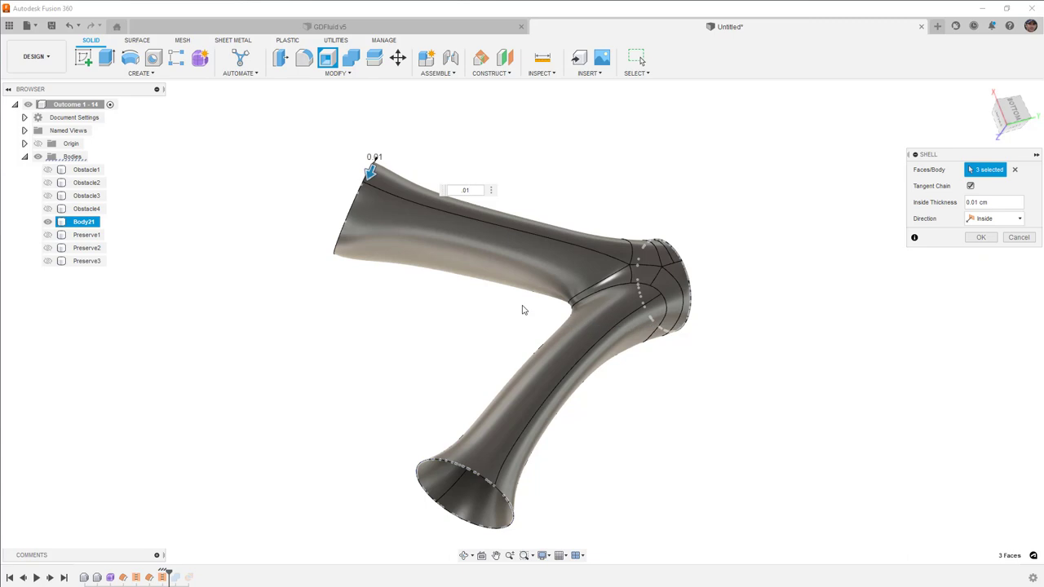
{"action": "key", "text": "Return"}
{"action": "middle_click_drag", "start_coordinate": [638, 382], "coordinate": [683, 340]}
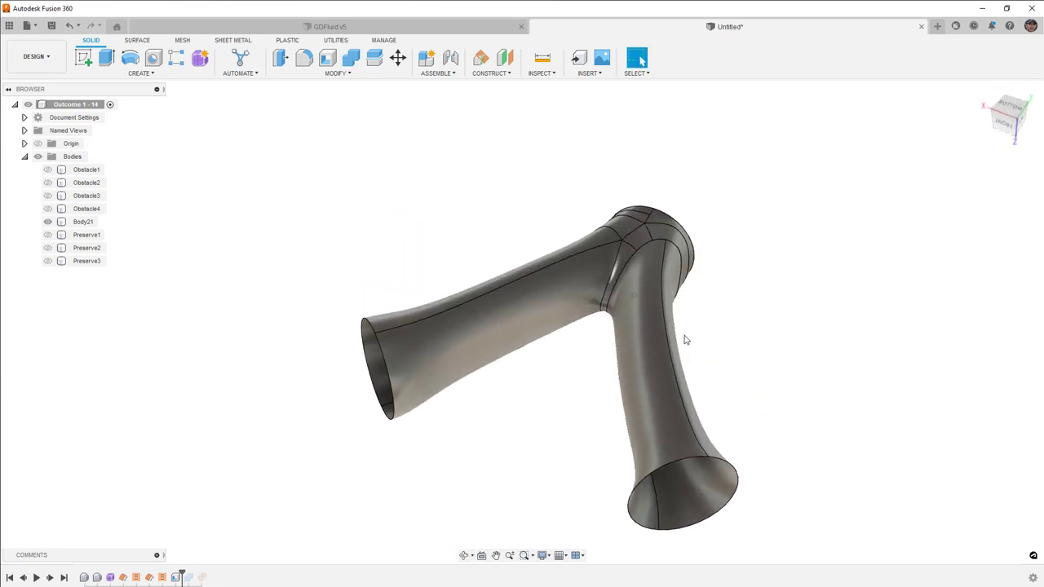
Switch to the GDFluid document, change to the Design workspace, and examine the original branched model
{"action": "left_click", "coordinate": [357, 27]}
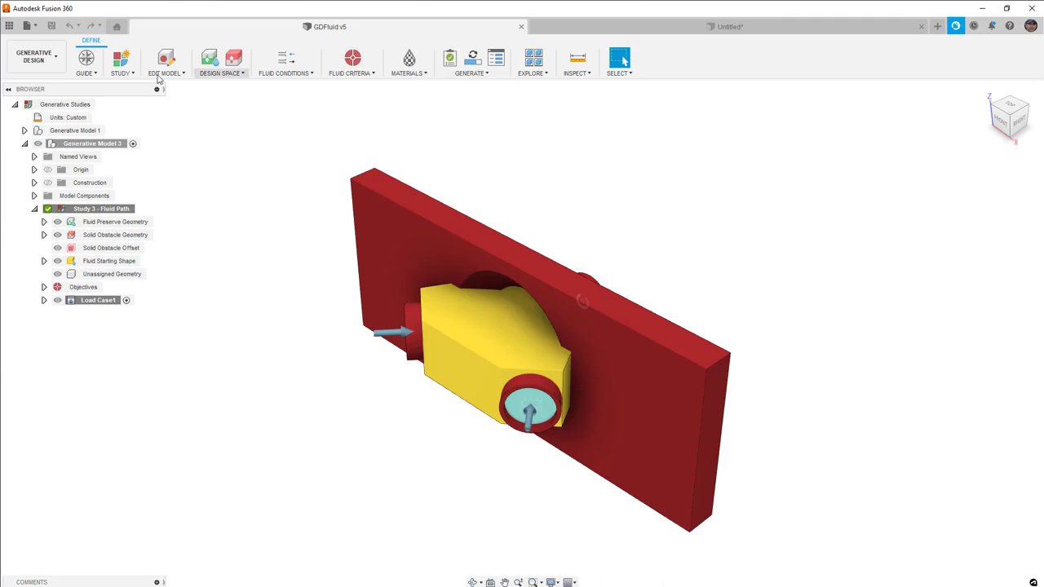
{"action": "left_click", "coordinate": [33, 56]}
{"action": "left_click", "coordinate": [24, 84]}
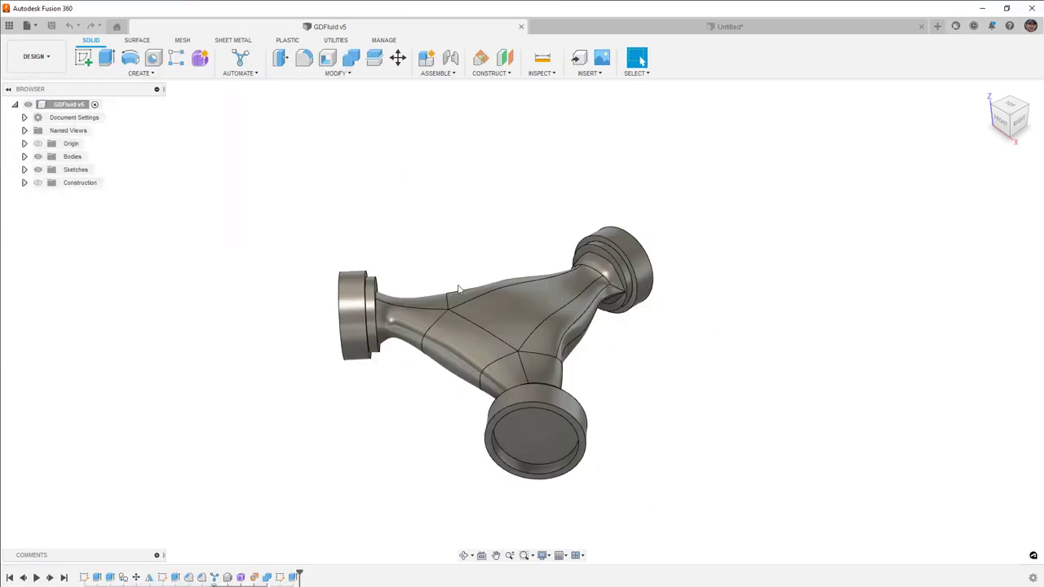
{"action": "left_click", "coordinate": [483, 344]}
{"action": "middle_click_drag", "start_coordinate": [484, 344], "coordinate": [512, 358], "text": "shift"}
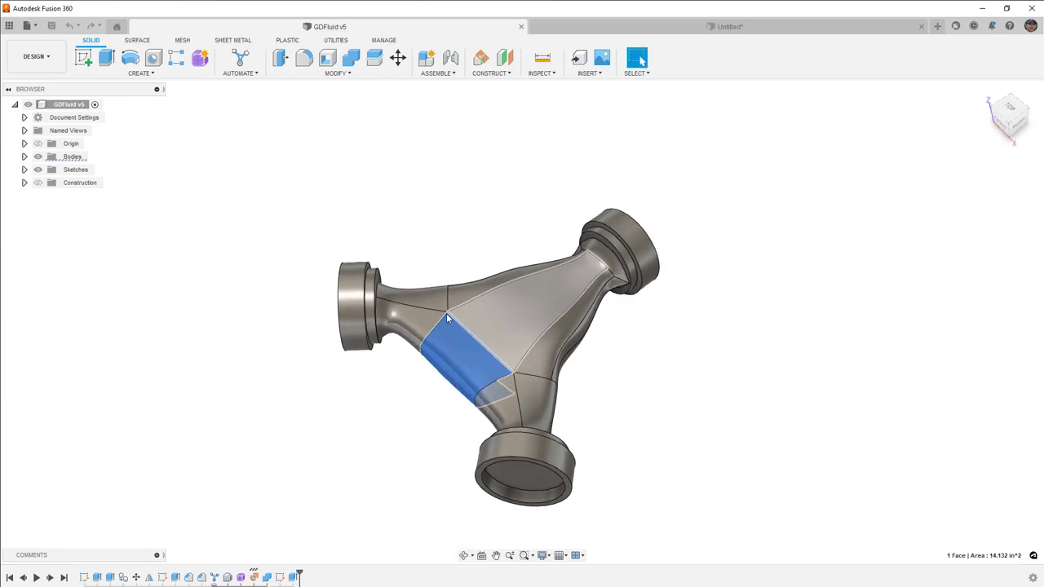
Expand the bodies, show Body14, and toggle Body13 and Body7 to examine the starting shape and obstacle wall
{"action": "left_click", "coordinate": [25, 157]}
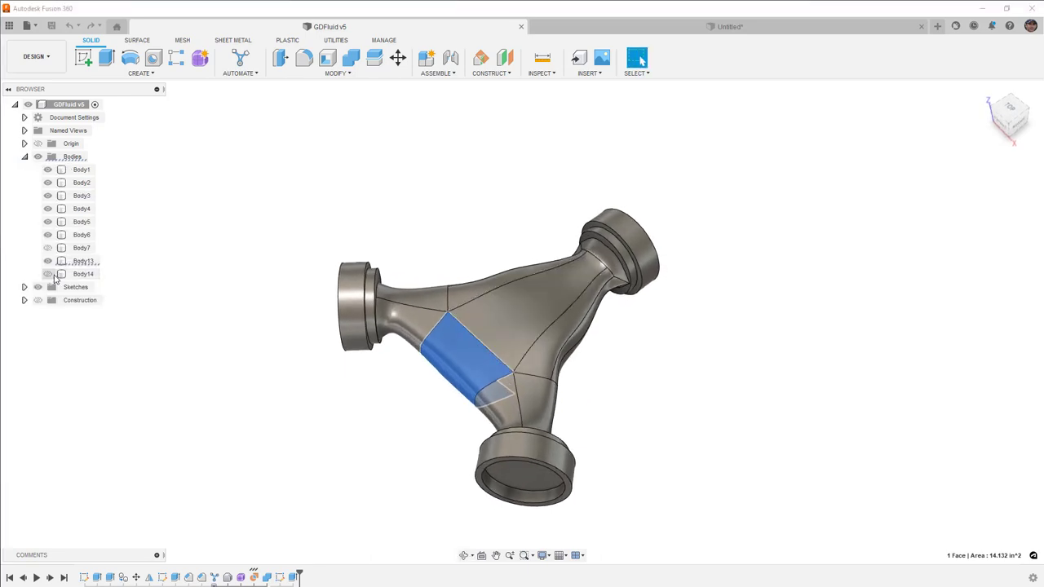
{"action": "left_click", "coordinate": [48, 274]}
{"action": "left_click", "coordinate": [47, 261]}
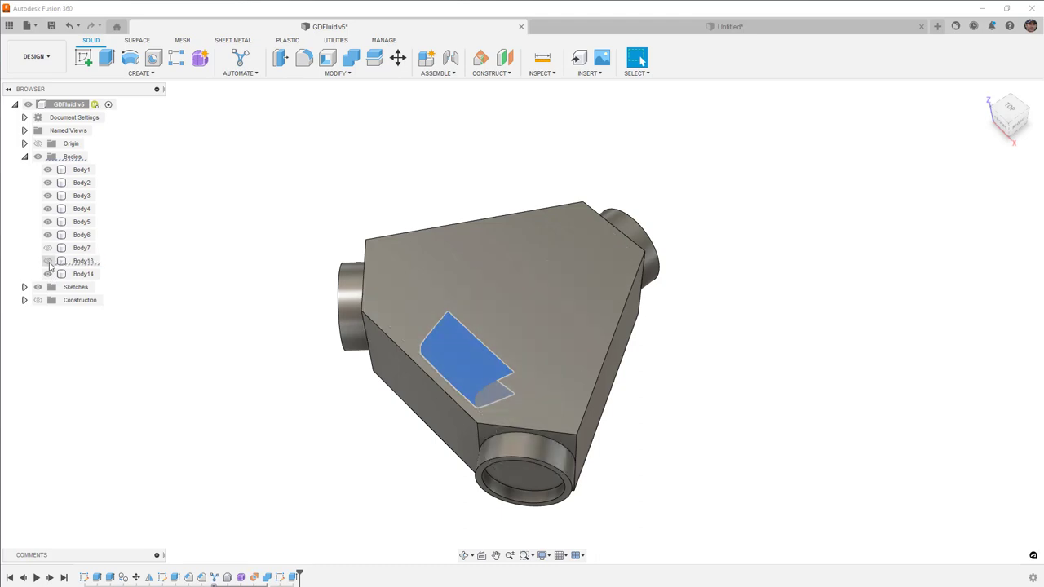
{"action": "left_click", "coordinate": [47, 261]}
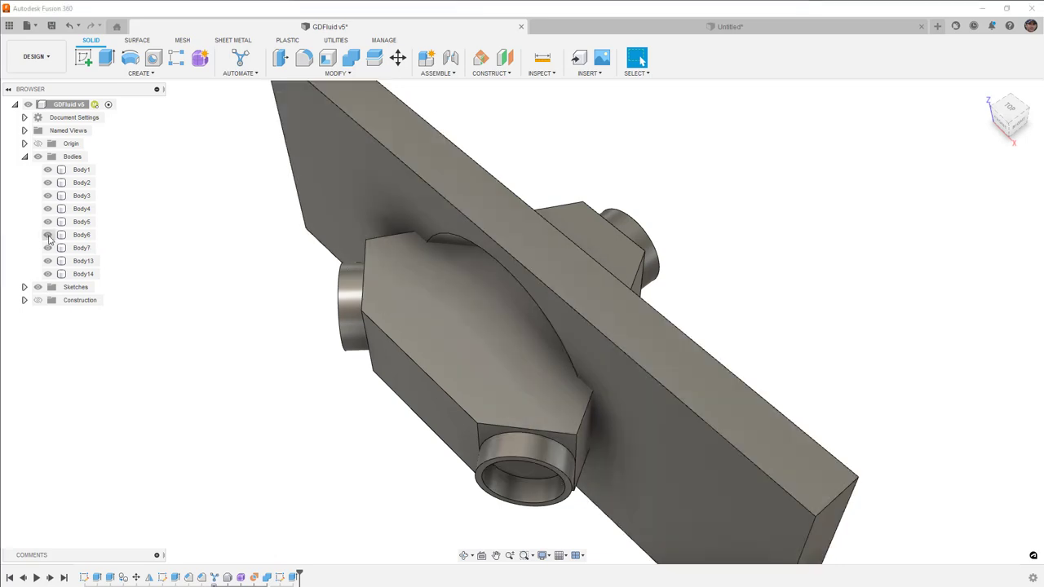
{"action": "left_click", "coordinate": [47, 248]}
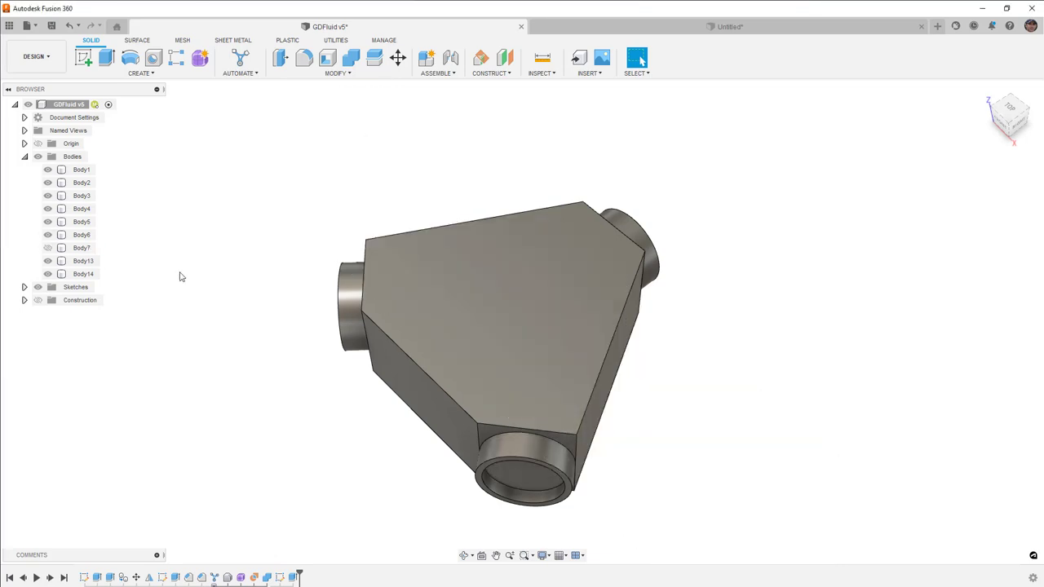
{"action": "left_click", "coordinate": [381, 265]}
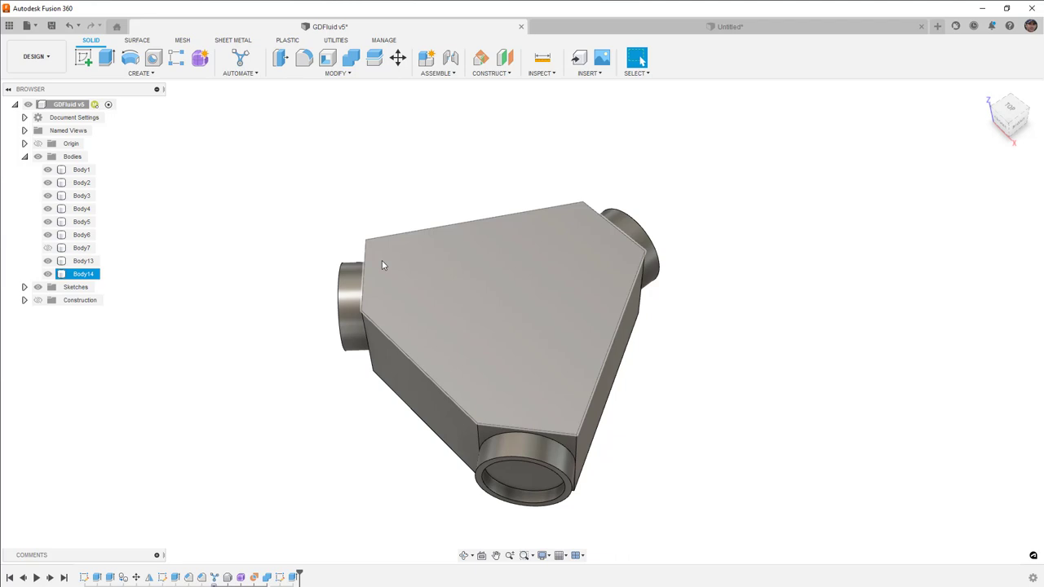
{"action": "key", "text": "Escape"}
{"action": "left_click", "coordinate": [240, 75]}
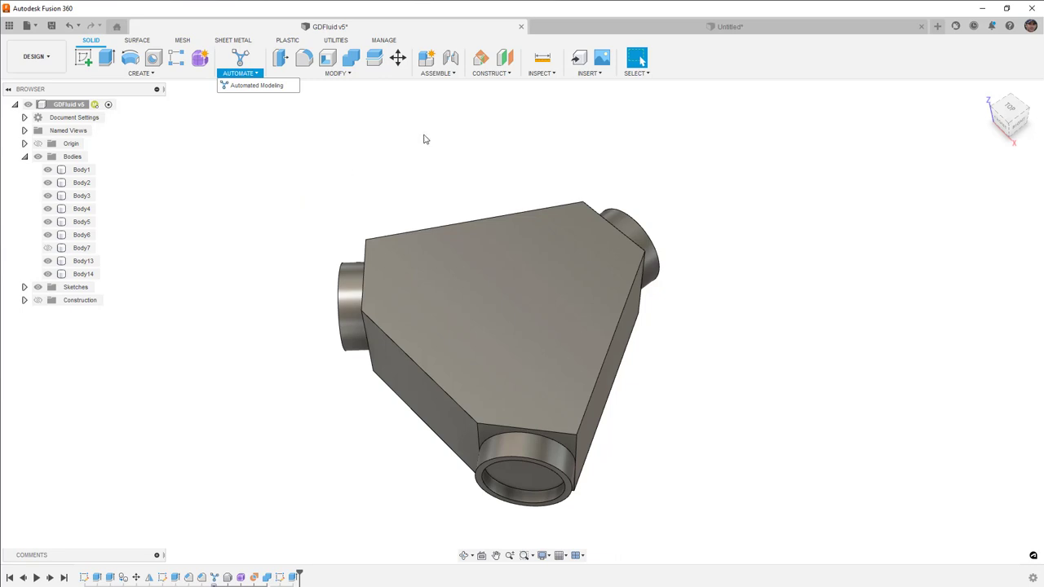
{"action": "left_click", "coordinate": [200, 199]}
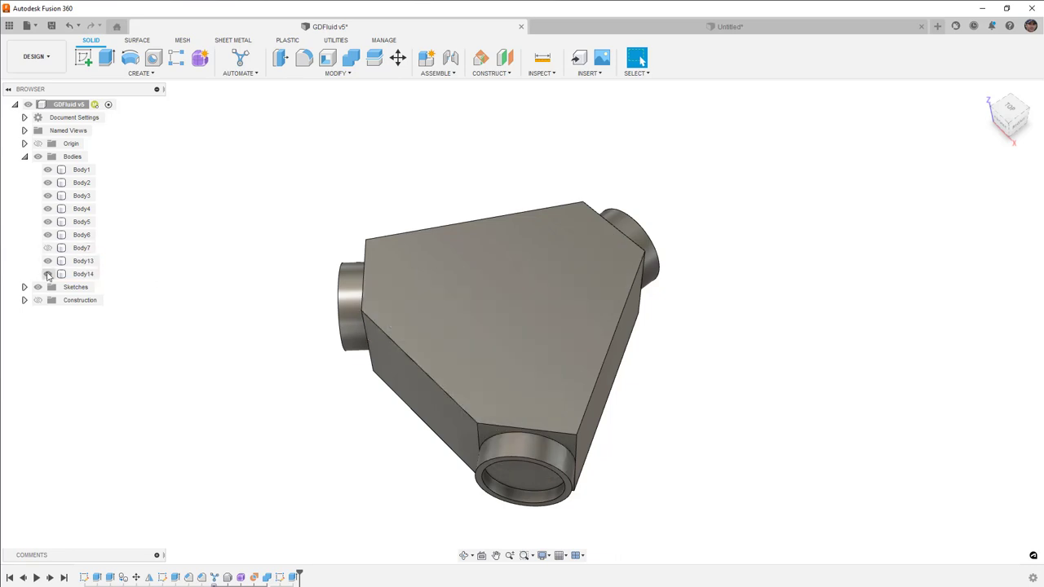
Hide Body14, keep Body13 shown, and examine its connection to an end collar, including the ring-shaped face
{"action": "left_click", "coordinate": [48, 274]}
{"action": "left_click", "coordinate": [48, 261]}
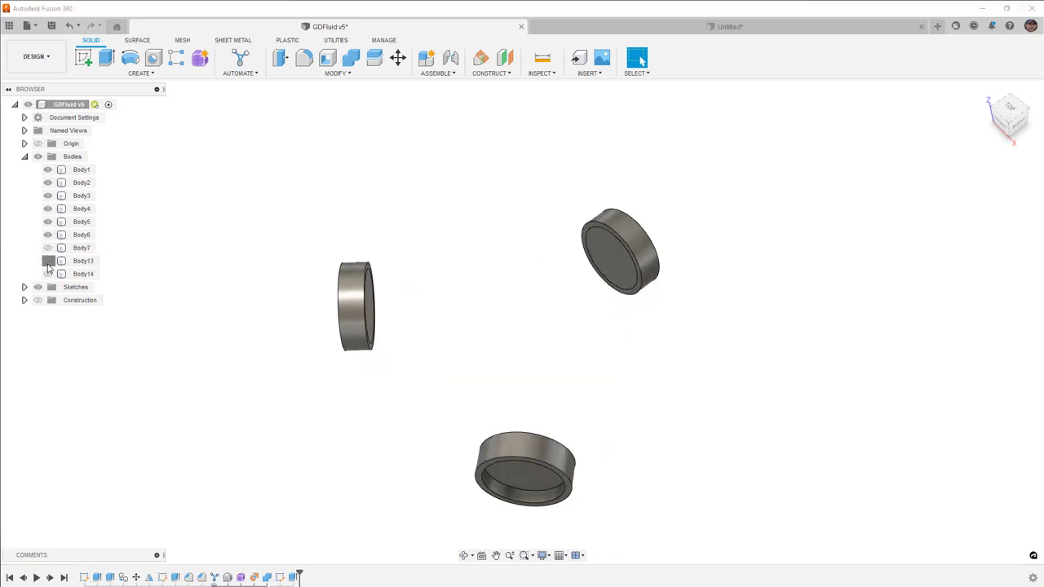
{"action": "left_click", "coordinate": [48, 262]}
{"action": "left_click", "coordinate": [516, 331]}
{"action": "middle_click_drag", "start_coordinate": [516, 331], "coordinate": [526, 357], "text": "shift"}
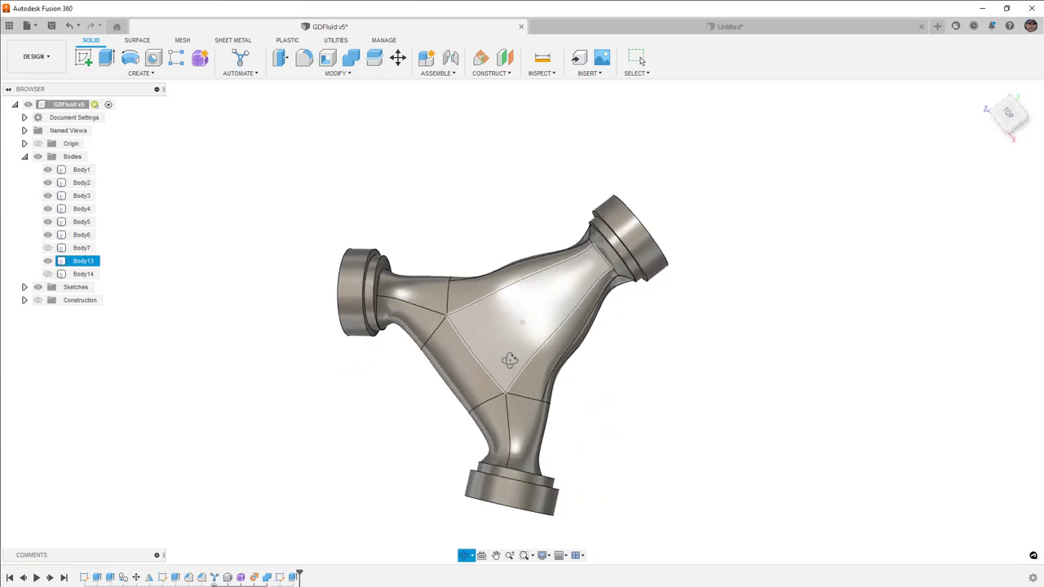
{"action": "scroll", "coordinate": [393, 277], "scroll_direction": "up", "scroll_amount": 5}
{"action": "scroll", "coordinate": [379, 269], "scroll_direction": "up", "scroll_amount": 3}
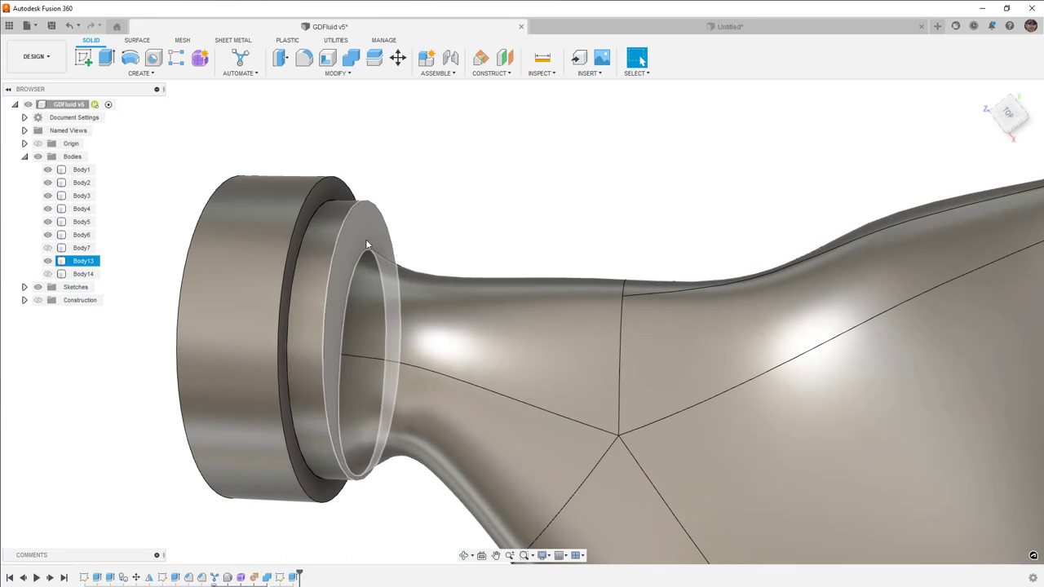
{"action": "left_click", "coordinate": [356, 247]}
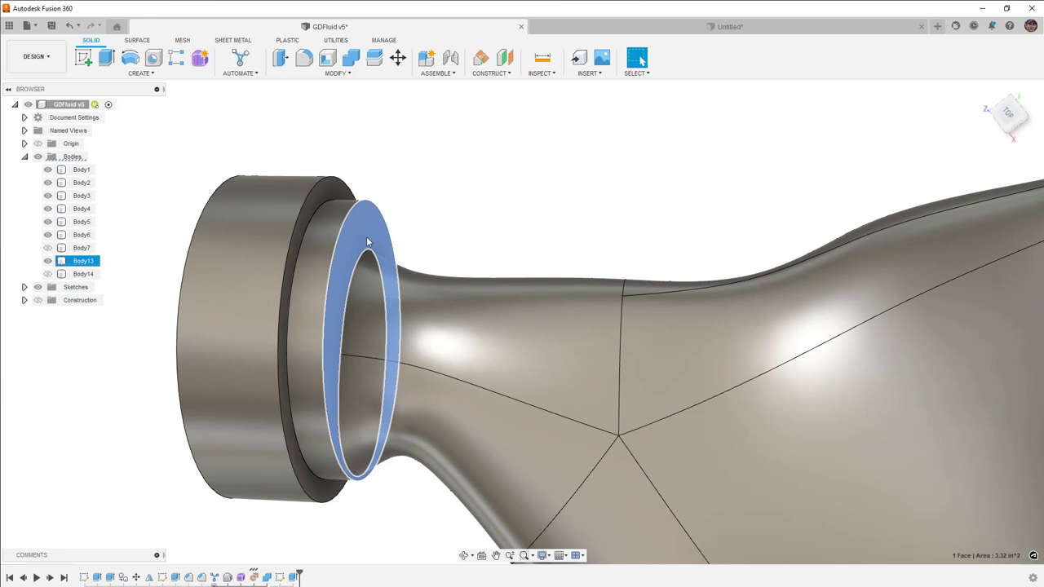
{"action": "scroll", "coordinate": [367, 242], "scroll_direction": "down", "scroll_amount": 6}
{"action": "middle_click_drag", "start_coordinate": [367, 242], "coordinate": [451, 242], "text": "shift"}
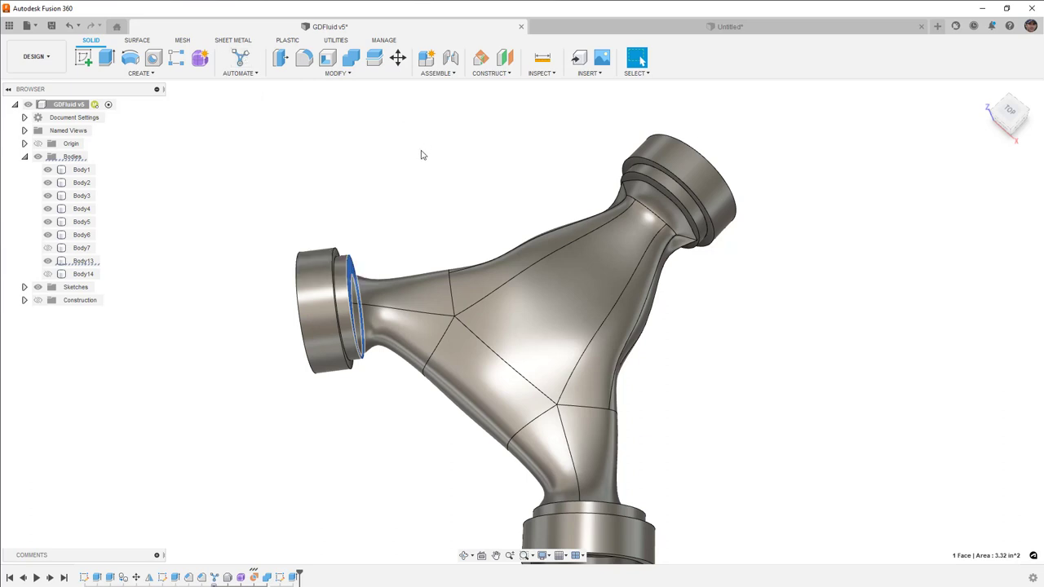
Return to the untitled outcome document, examine the shelled pipe, and select its Organic form feature in the history
{"action": "left_click", "coordinate": [600, 30]}
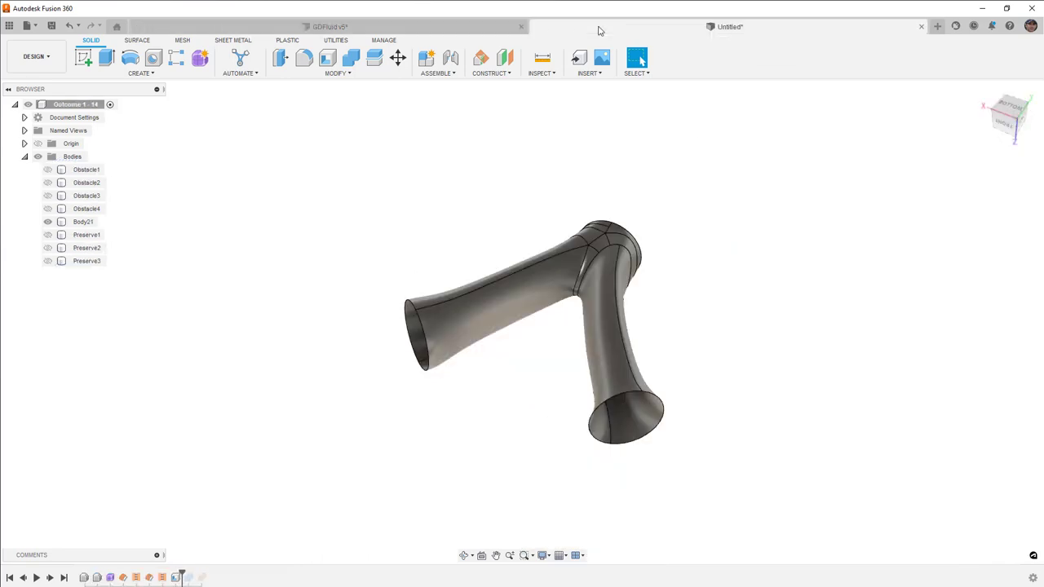
{"action": "left_click", "coordinate": [499, 286]}
{"action": "middle_click_drag", "start_coordinate": [499, 286], "coordinate": [503, 336], "text": "shift"}
{"action": "left_click", "coordinate": [490, 382]}
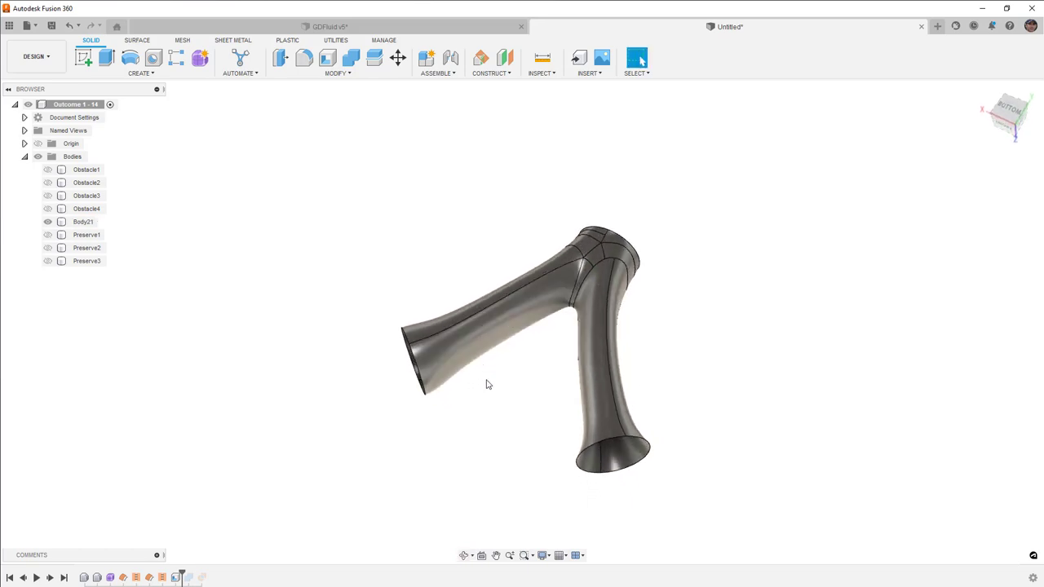
{"action": "left_click", "coordinate": [110, 578]}
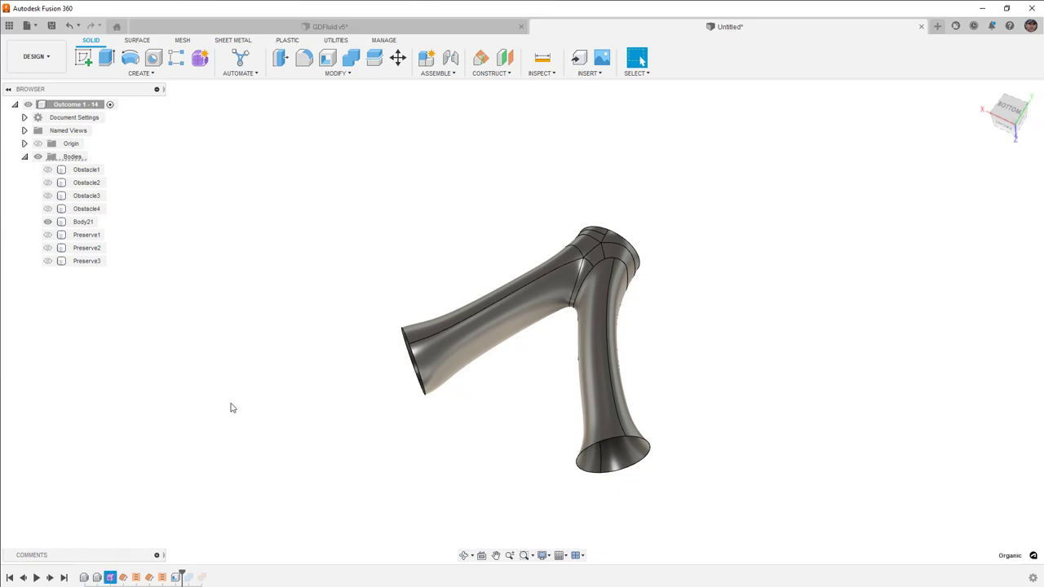